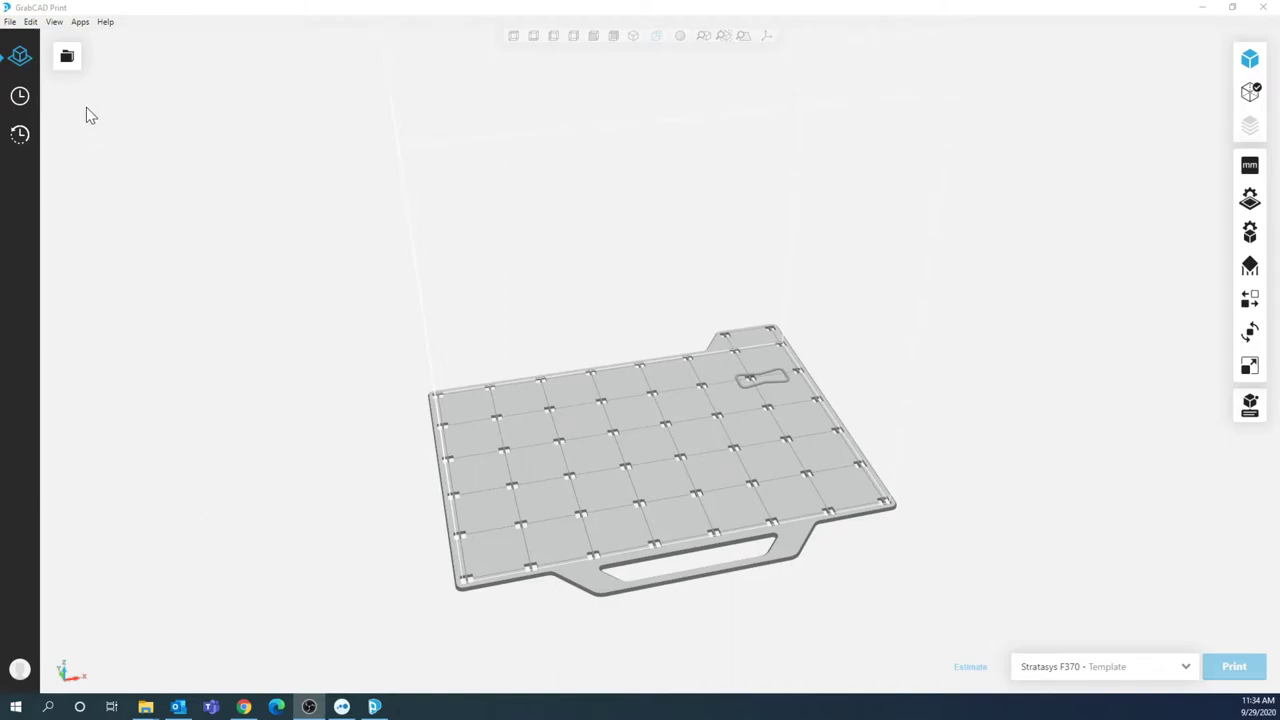
# Start a new project and load Hub from Desktop > Print Files onto the tray.
pyautogui.click(67, 56)
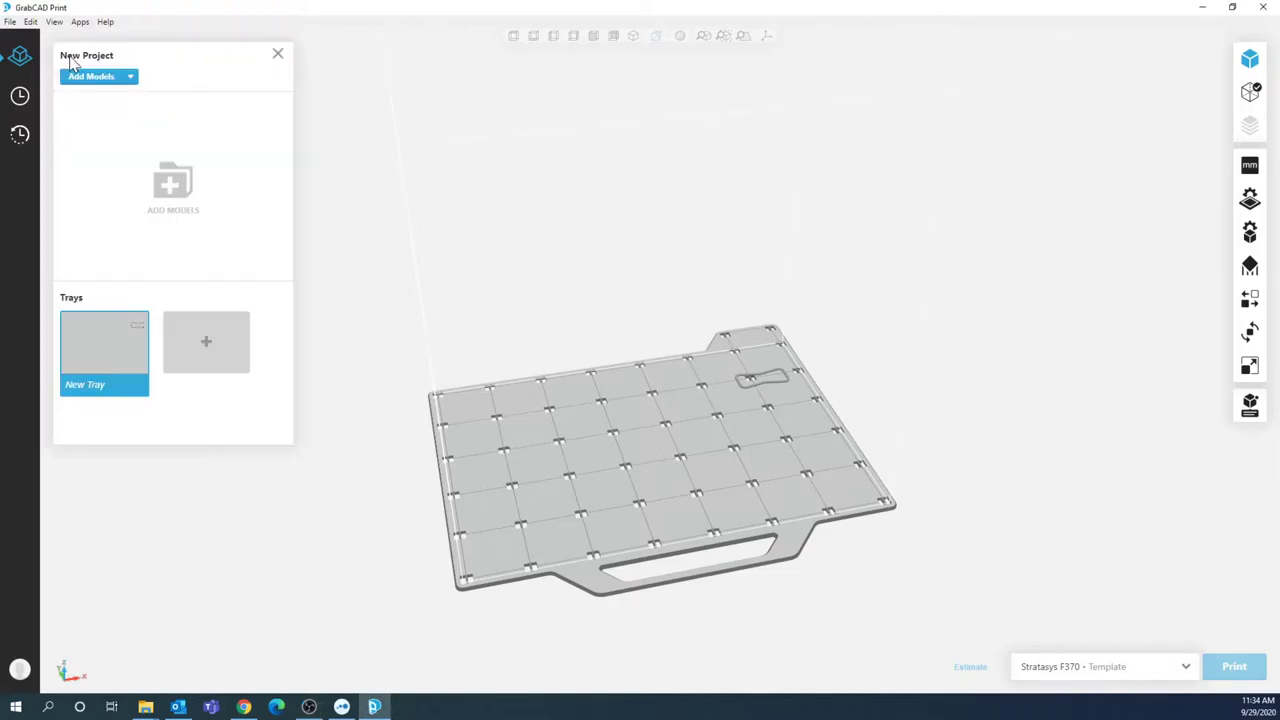
pyautogui.click(90, 80)
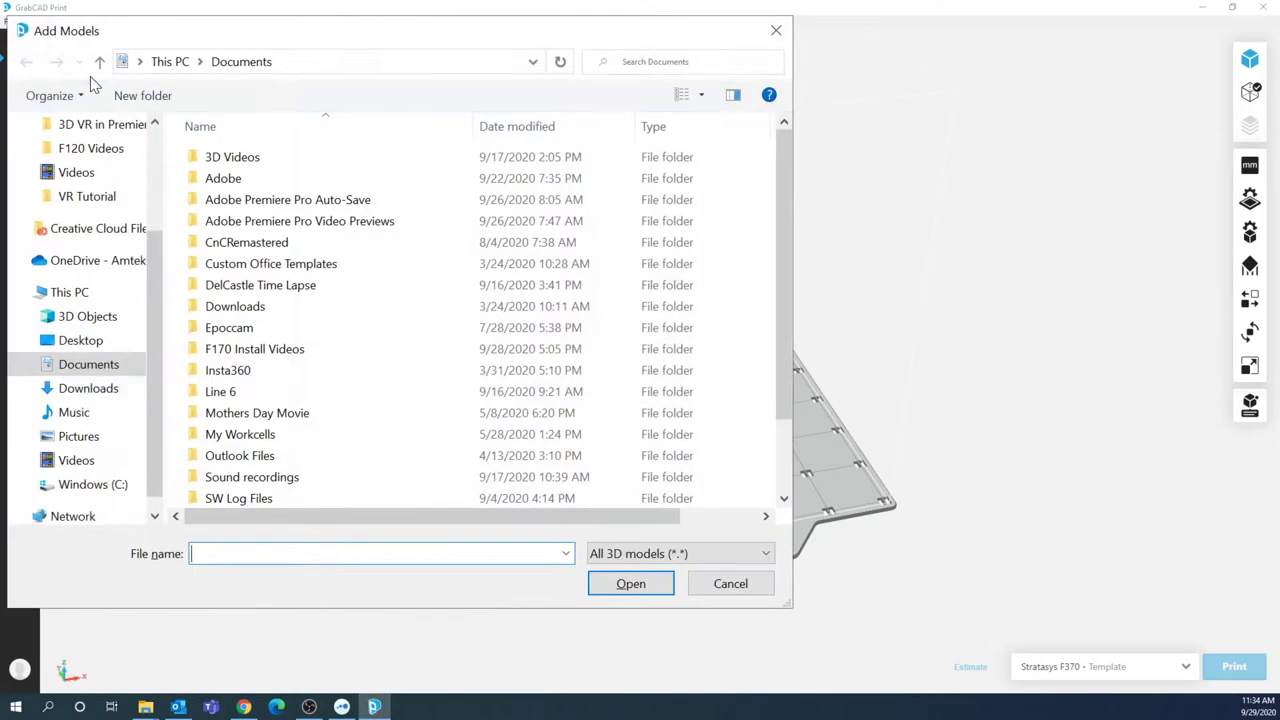
pyautogui.click(78, 164)
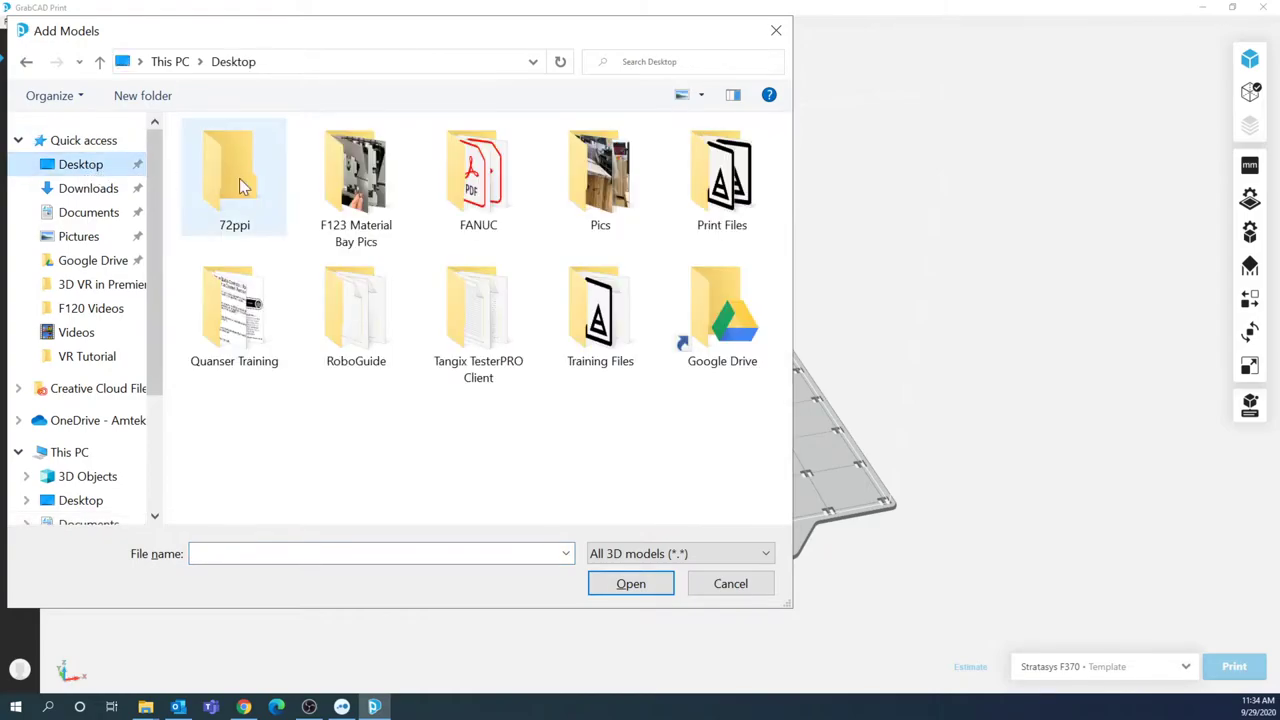
pyautogui.doubleClick(718, 190)
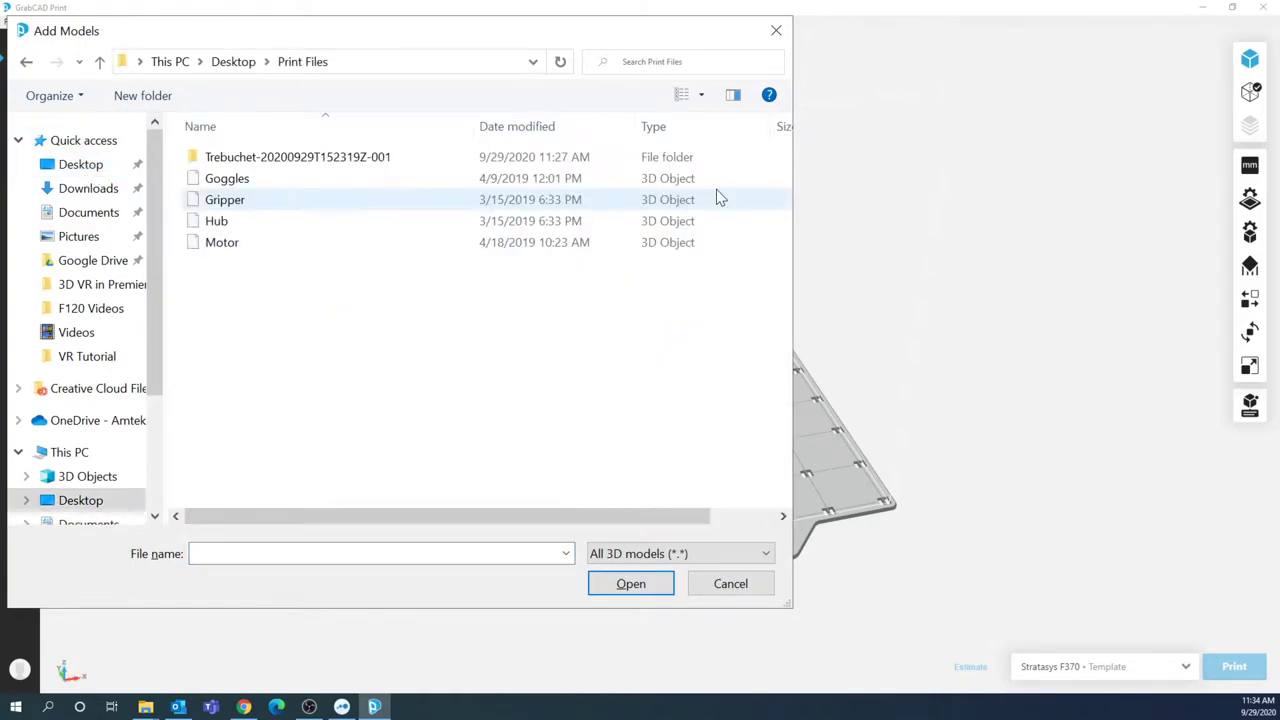
pyautogui.click(236, 221)
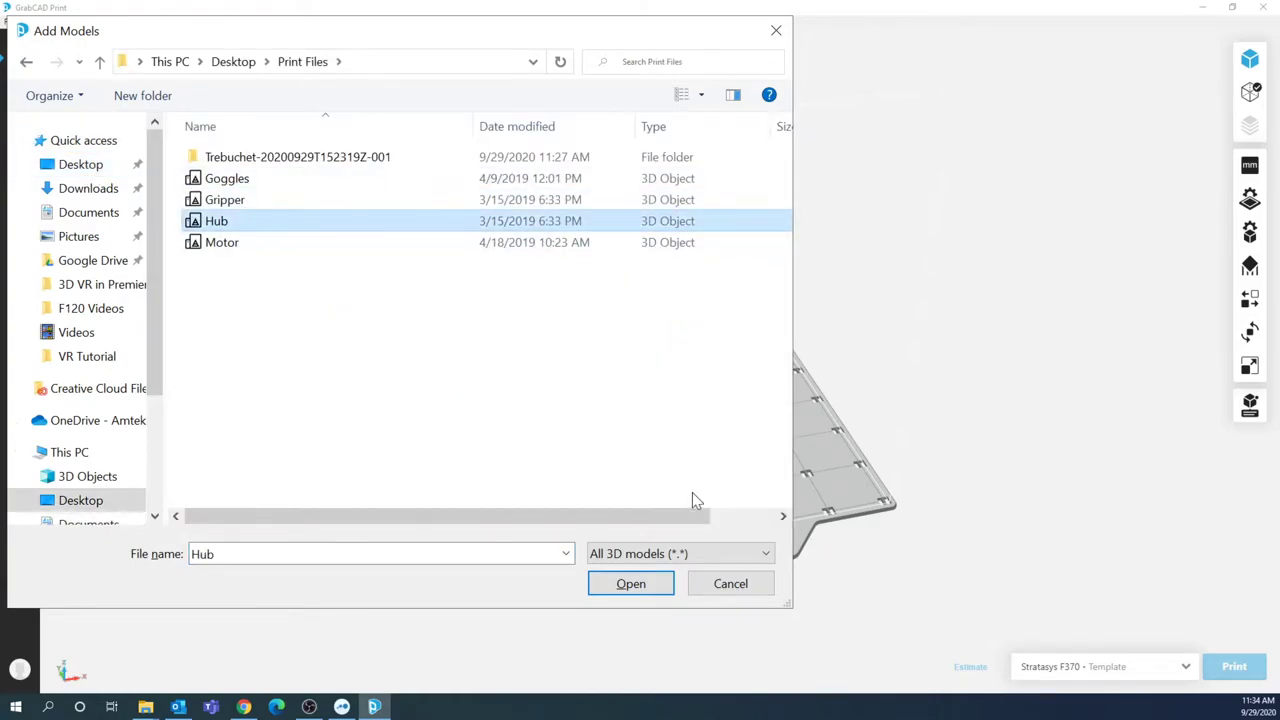
pyautogui.click(638, 588)
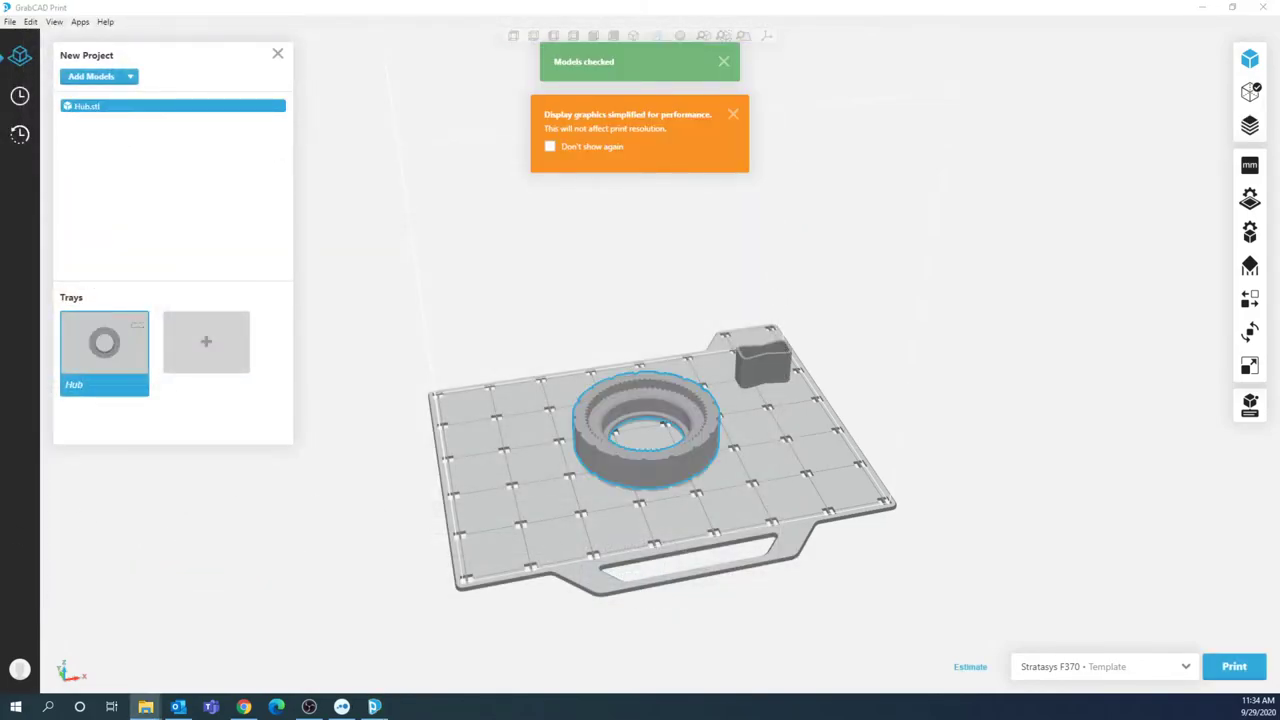
pyautogui.hotkey('alt', 'Tab')
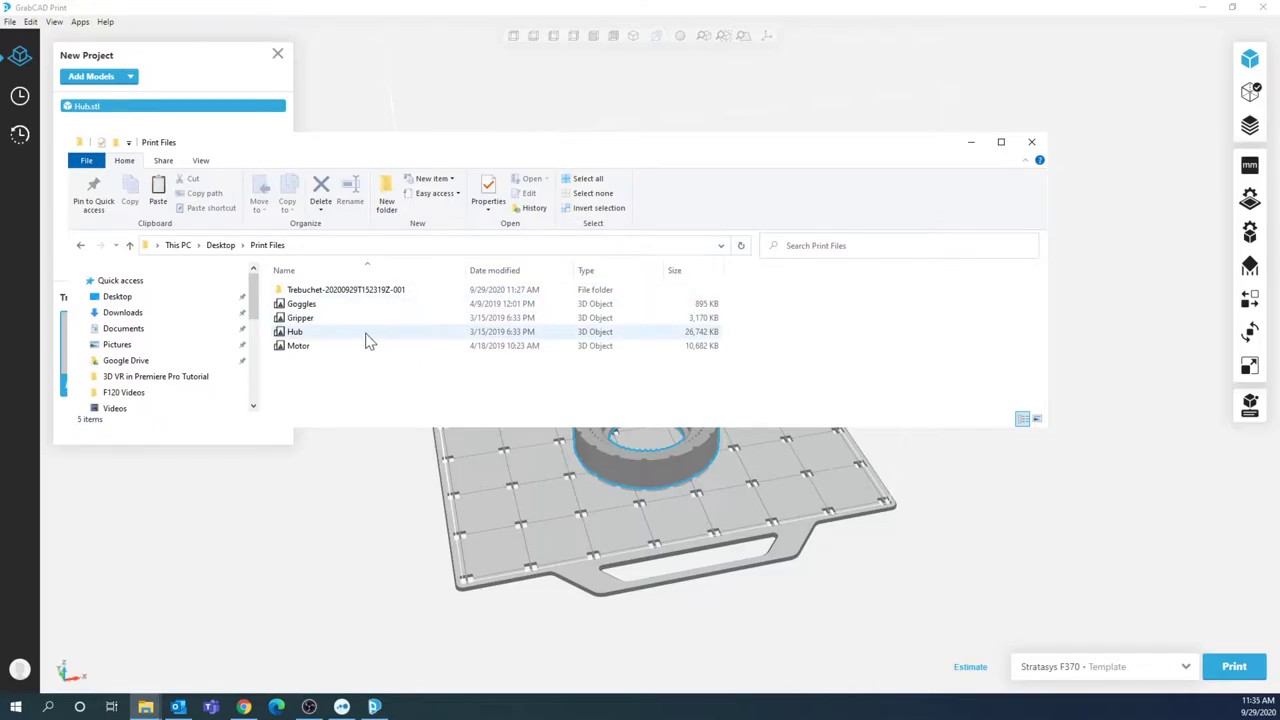
pyautogui.moveTo(298, 346); pyautogui.dragTo(620, 608)
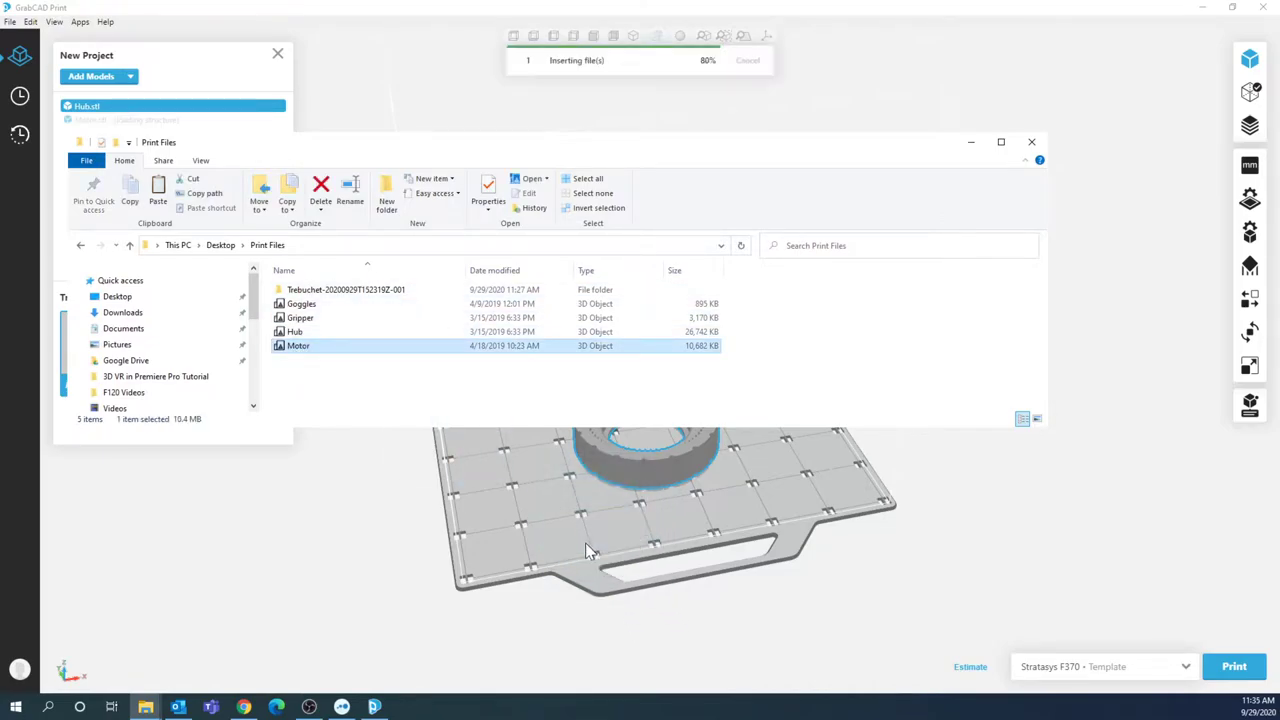
pyautogui.click(1032, 146)
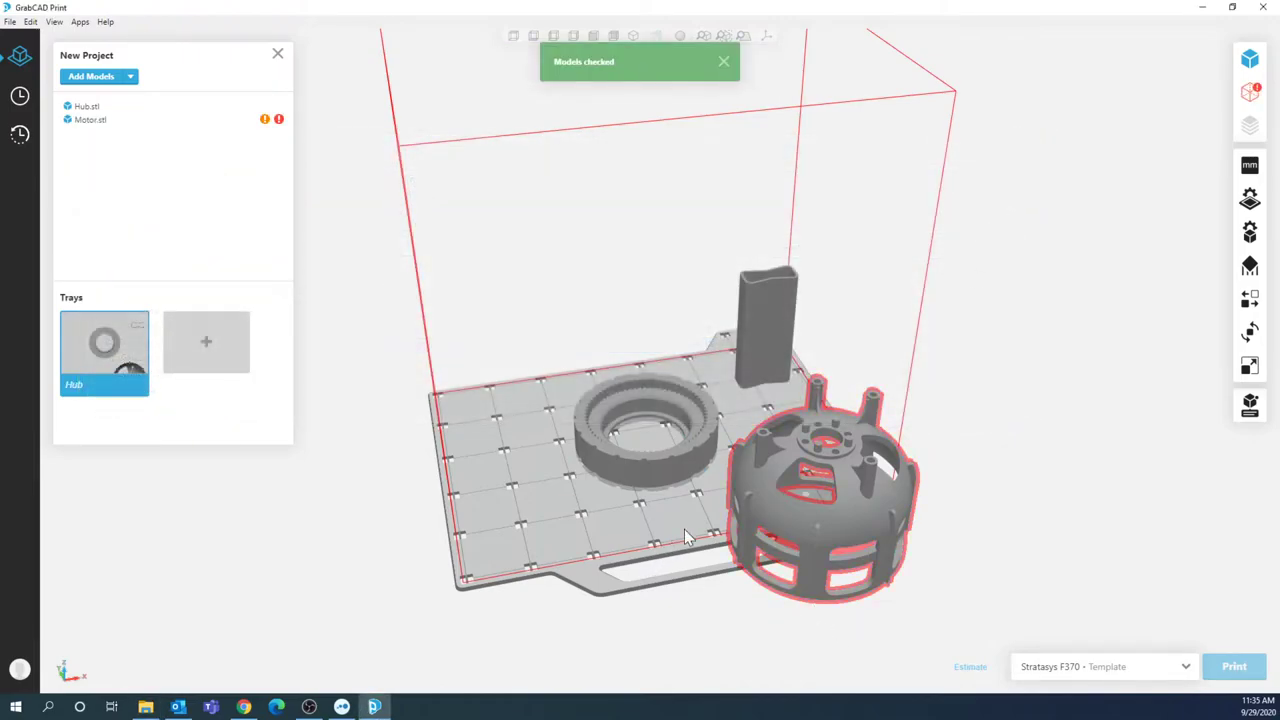
pyautogui.click(752, 516)
pyautogui.press('Delete')
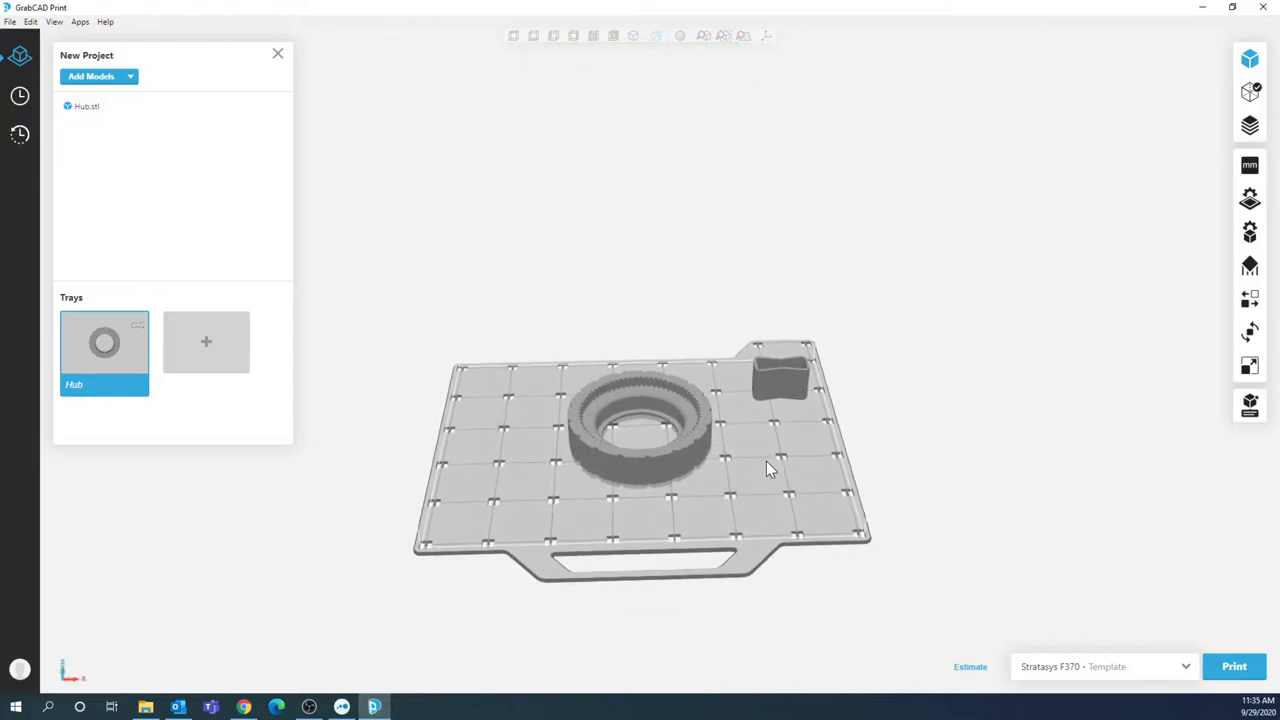
pyautogui.click(1110, 680)
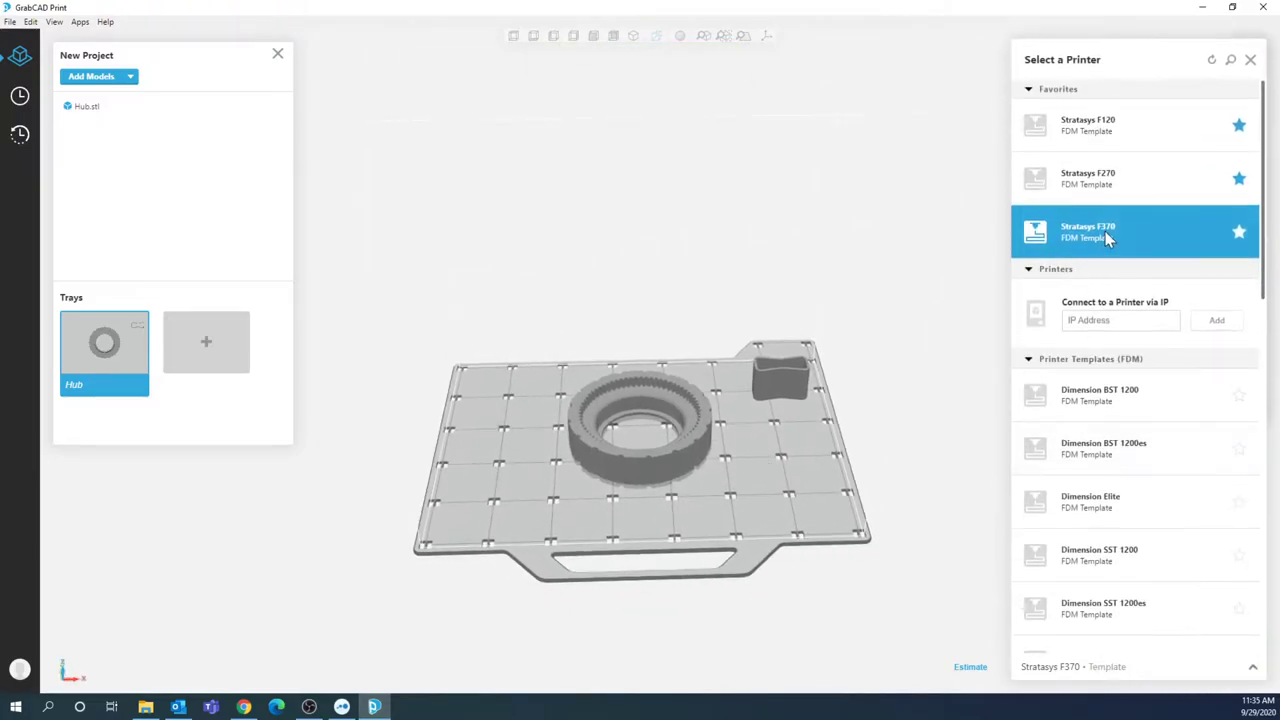
pyautogui.click(1087, 175)
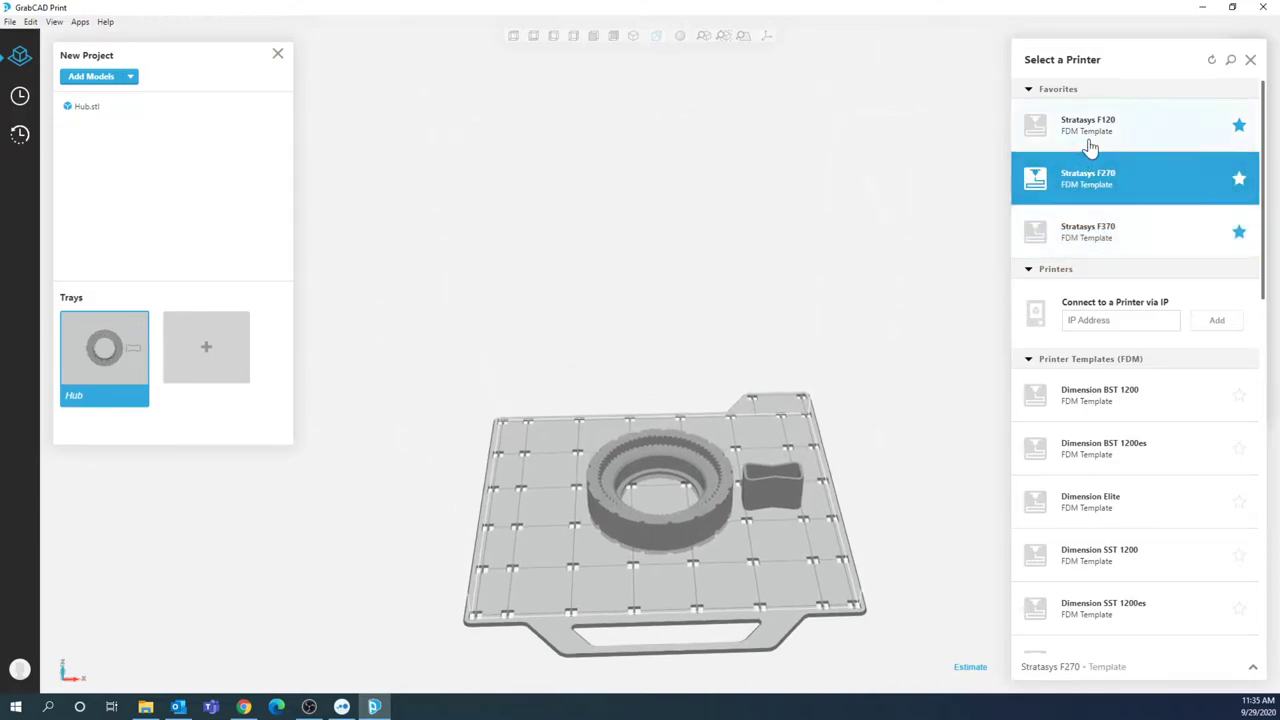
pyautogui.click(1091, 140)
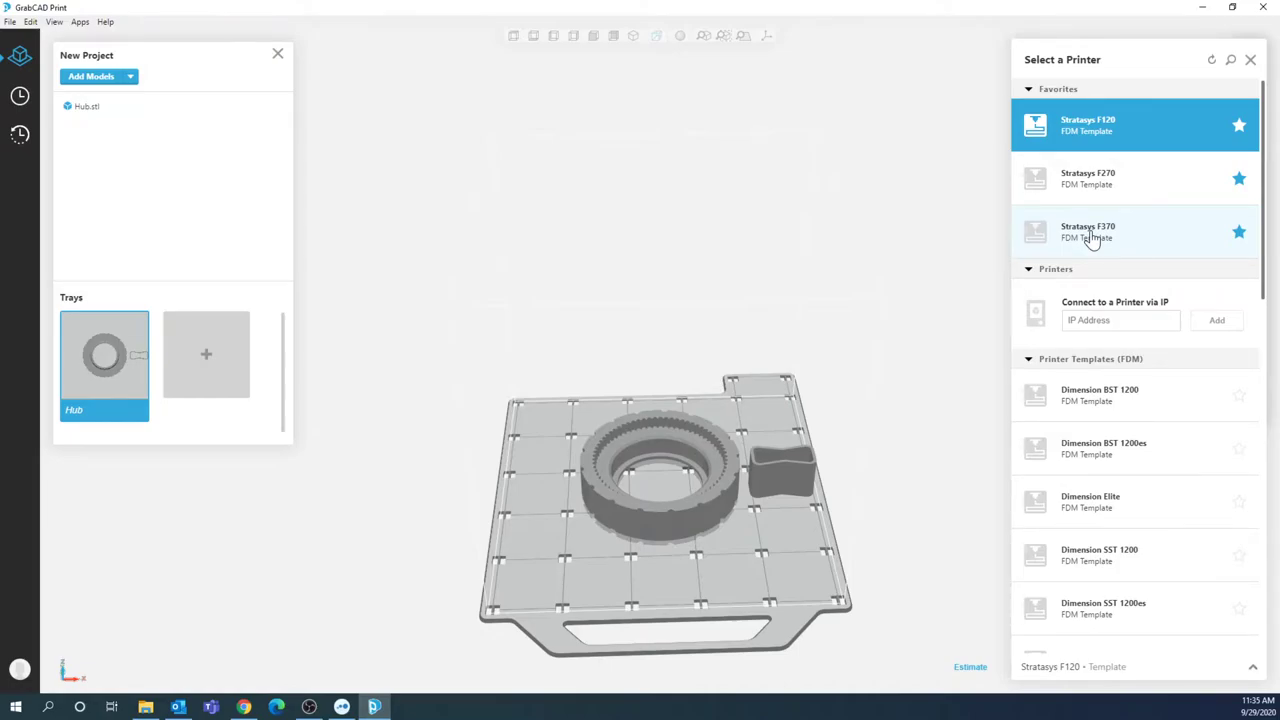
pyautogui.click(1089, 232)
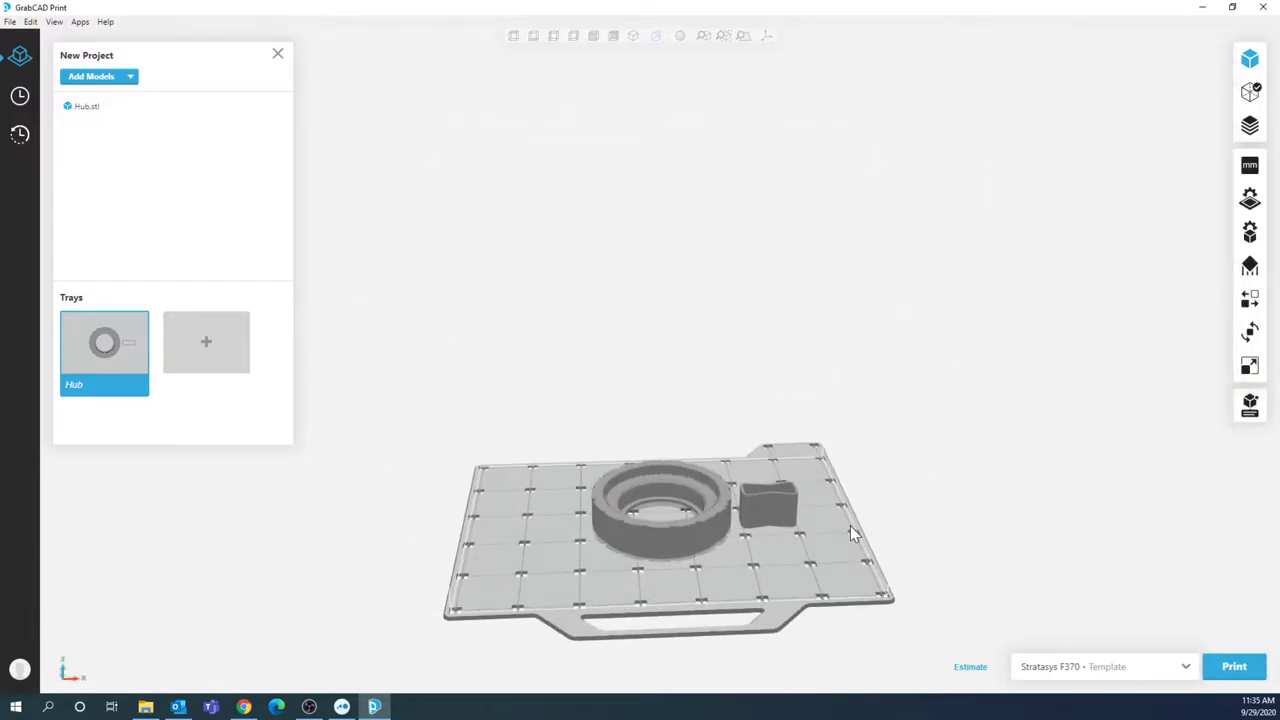
# Drag the Hub toward the tray's left side so it sits fully inside the build area.
pyautogui.moveTo(840, 562); pyautogui.dragTo(829, 486, button='right')
pyautogui.click(737, 478)
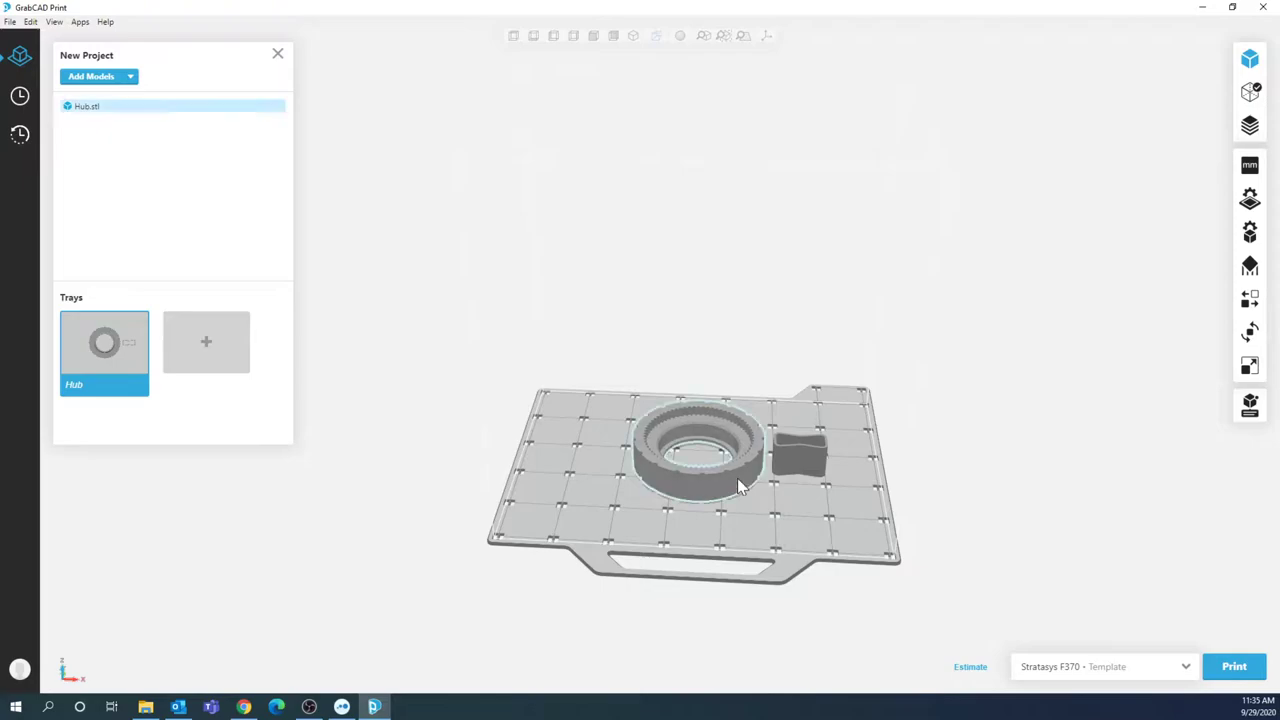
pyautogui.moveTo(748, 487); pyautogui.dragTo(644, 502)
pyautogui.click(644, 502)
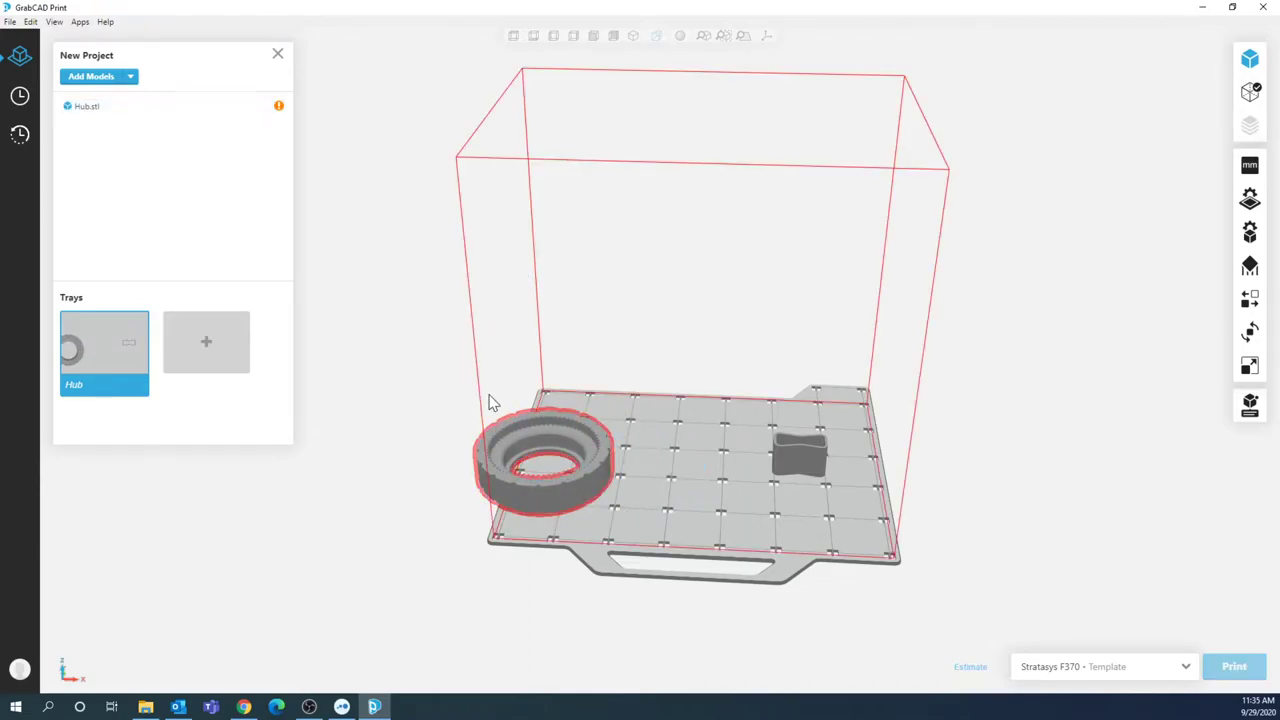
pyautogui.click(603, 440)
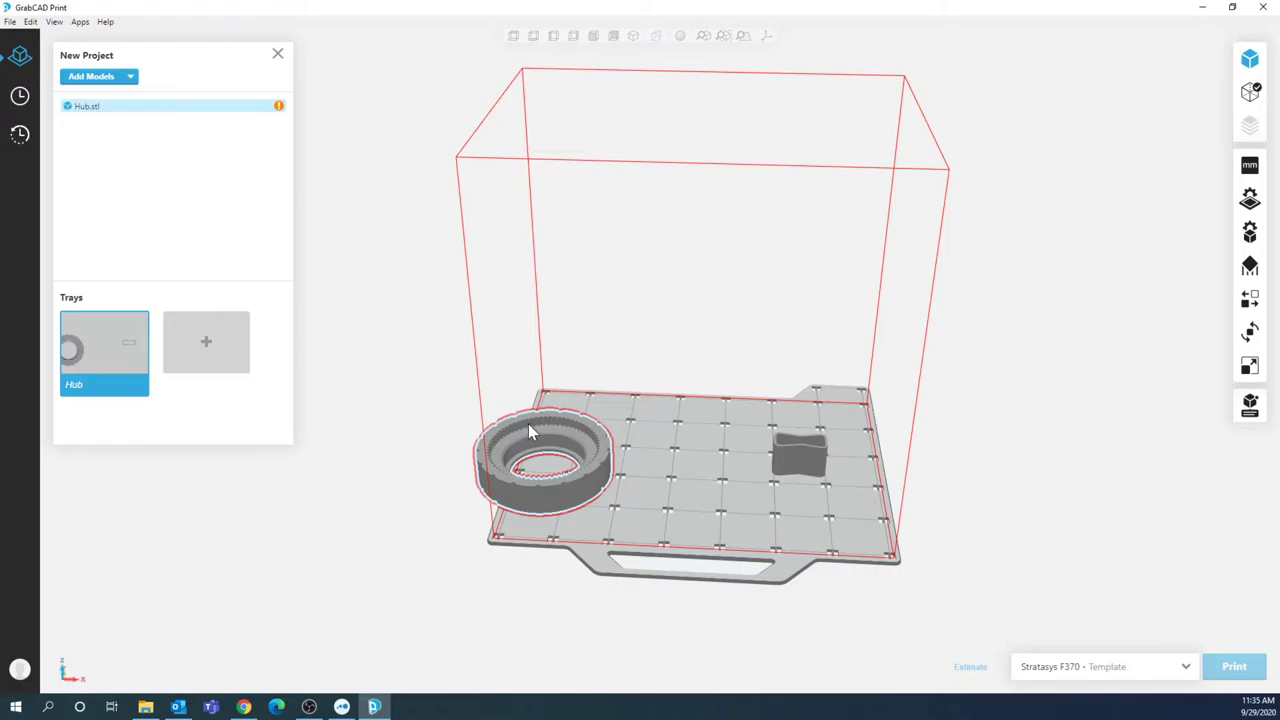
pyautogui.click(474, 375)
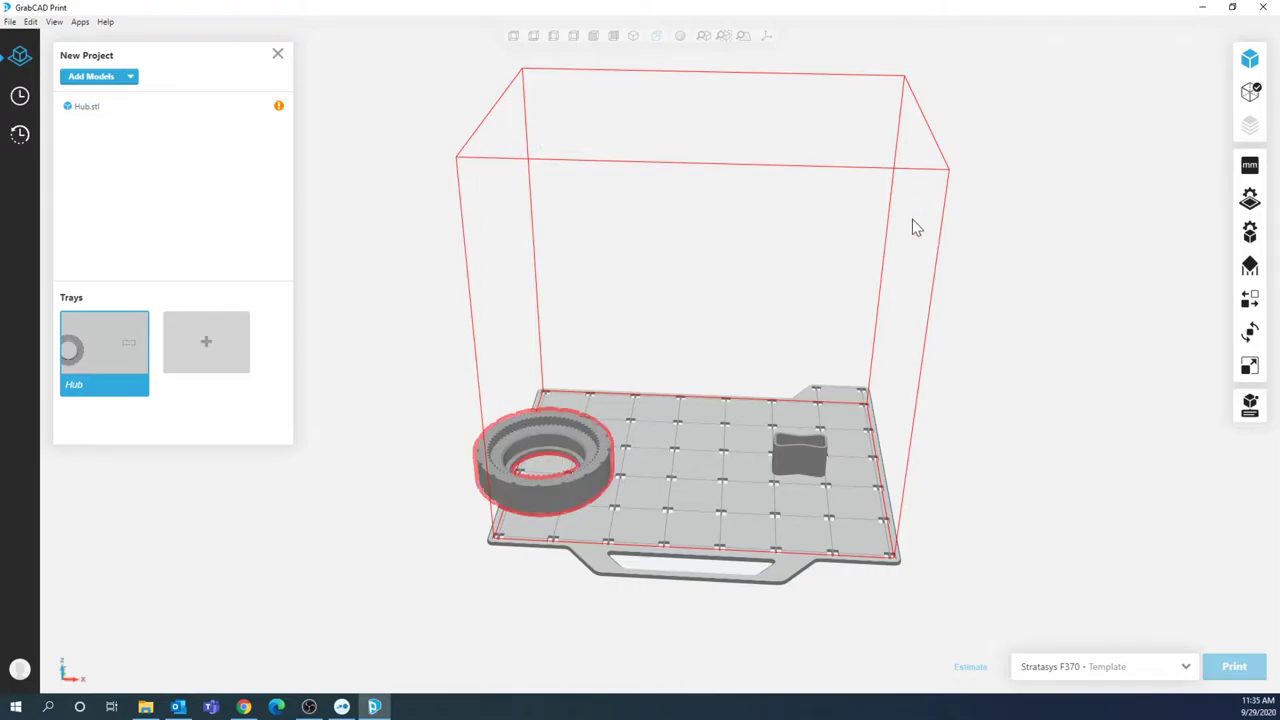
pyautogui.click(587, 490)
pyautogui.moveTo(588, 490); pyautogui.dragTo(675, 488)
pyautogui.click(719, 512)
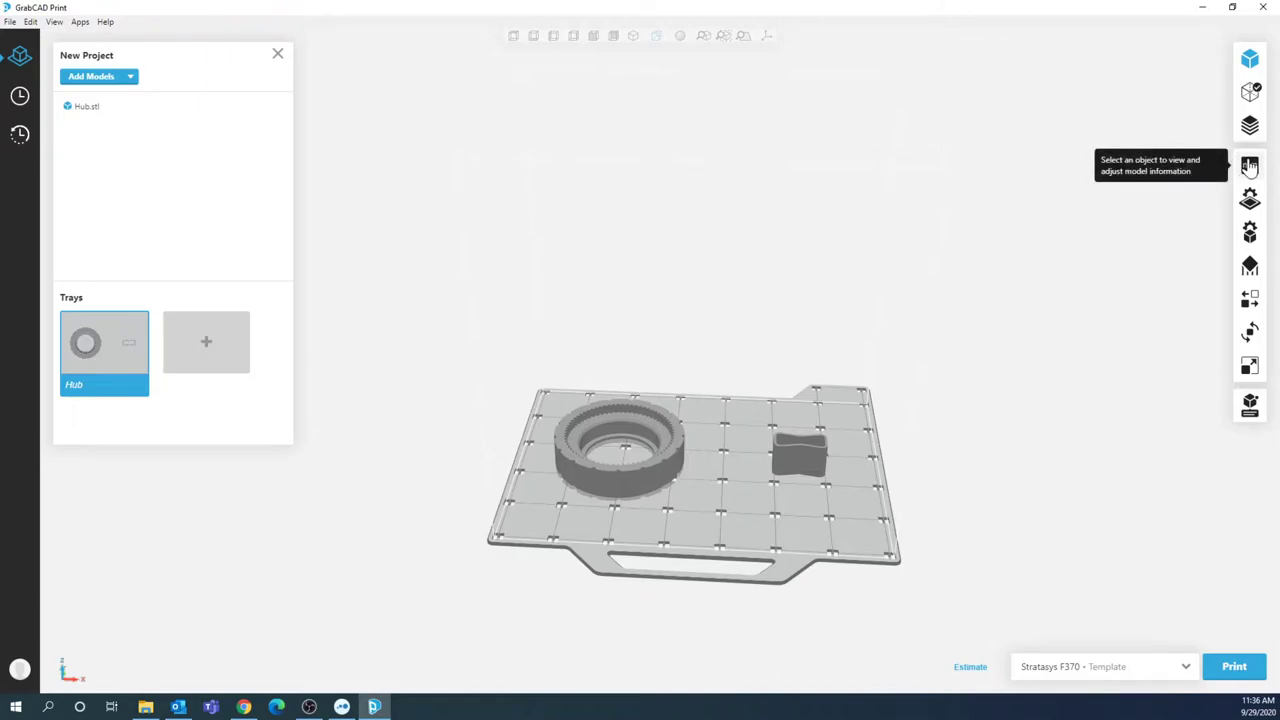
# In Model Info, switch the Hub's units to cm and back to mm.
pyautogui.click(1250, 166)
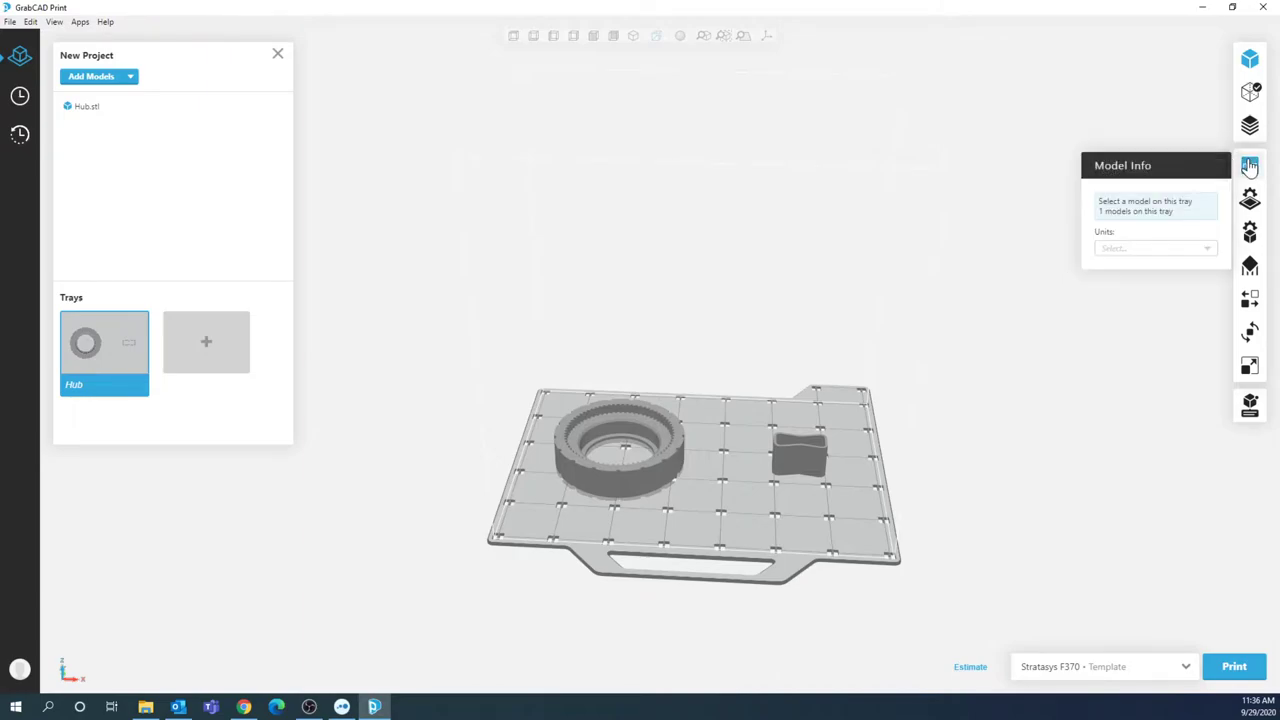
pyautogui.click(649, 469)
pyautogui.click(743, 432)
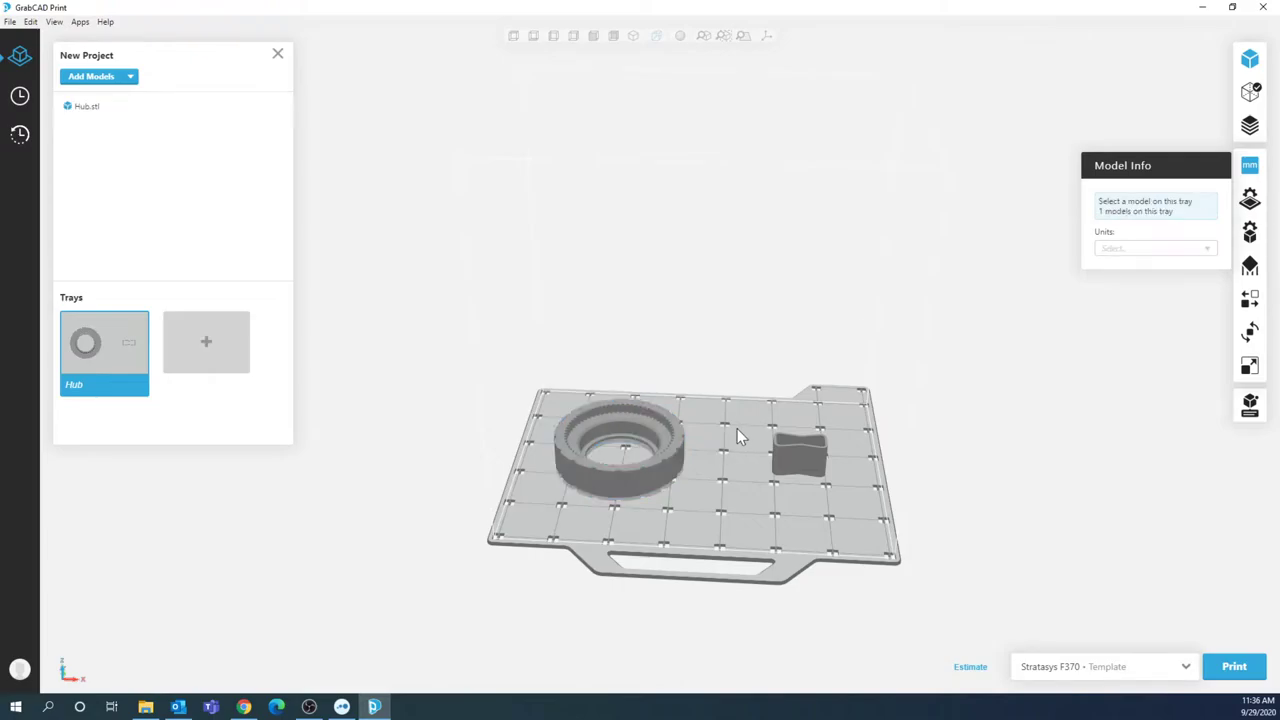
pyautogui.click(627, 485)
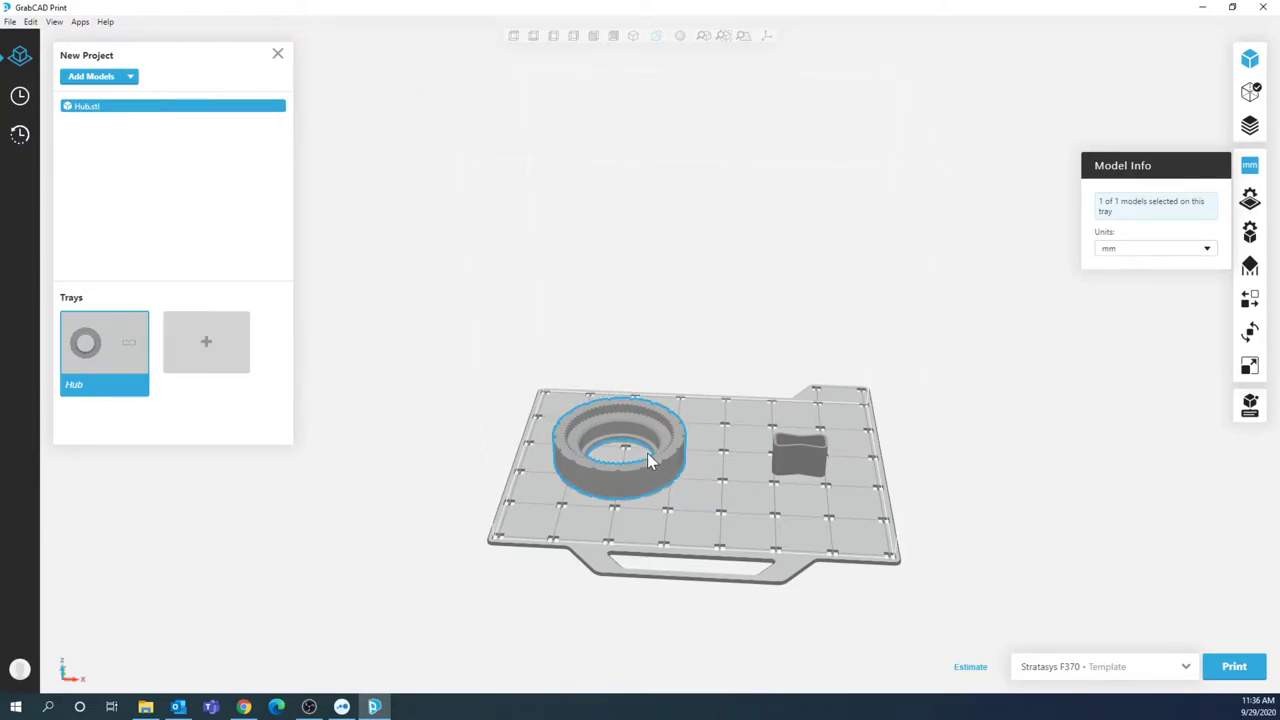
pyautogui.click(1143, 250)
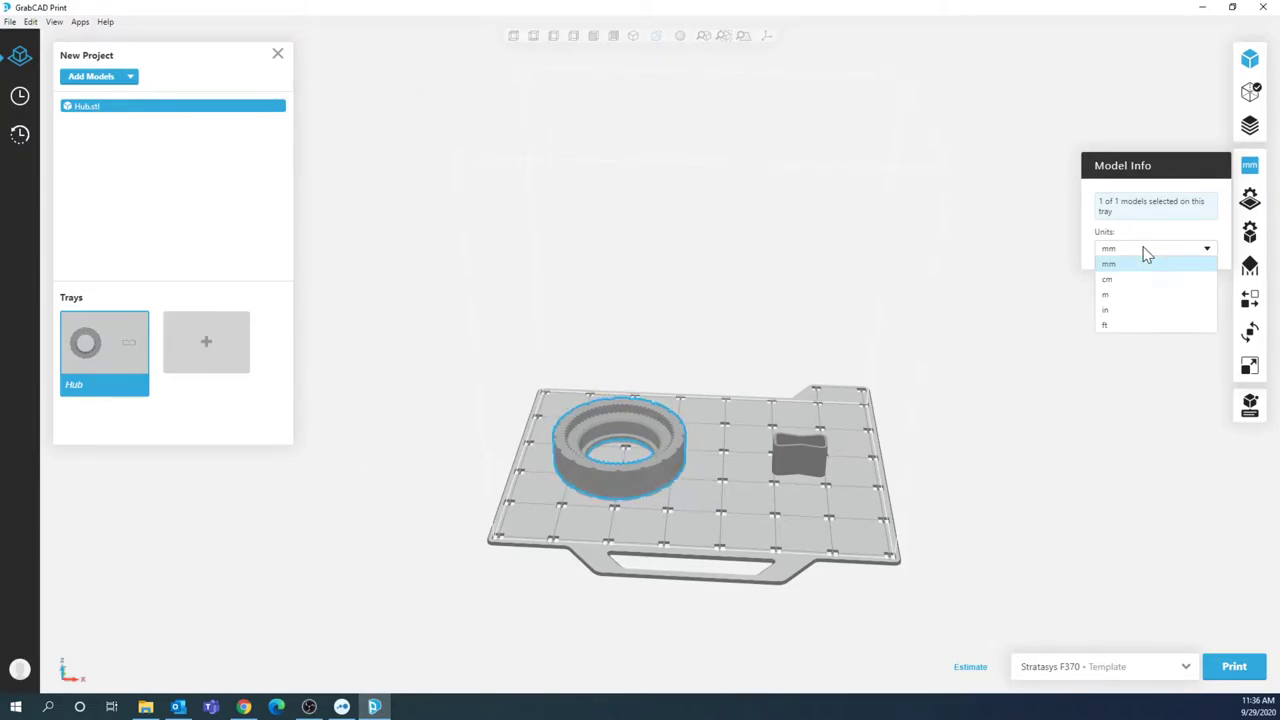
pyautogui.click(1132, 276)
pyautogui.click(1130, 250)
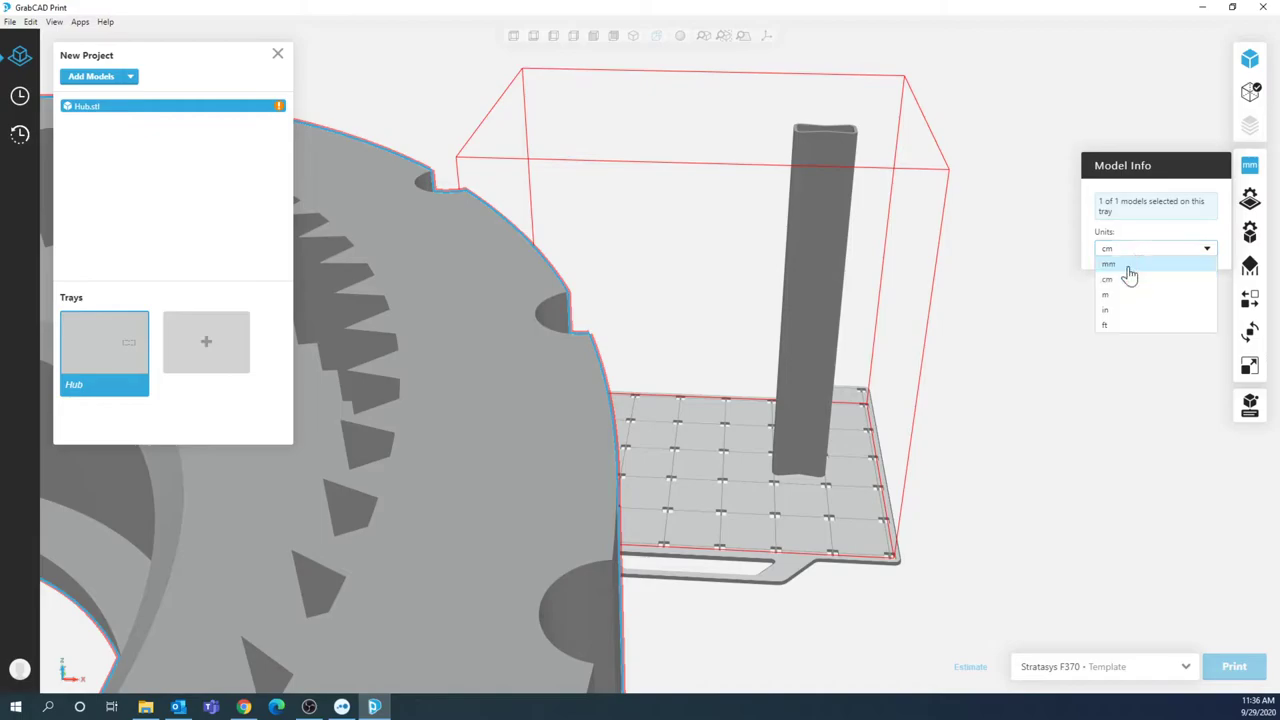
pyautogui.click(1128, 266)
pyautogui.click(988, 349)
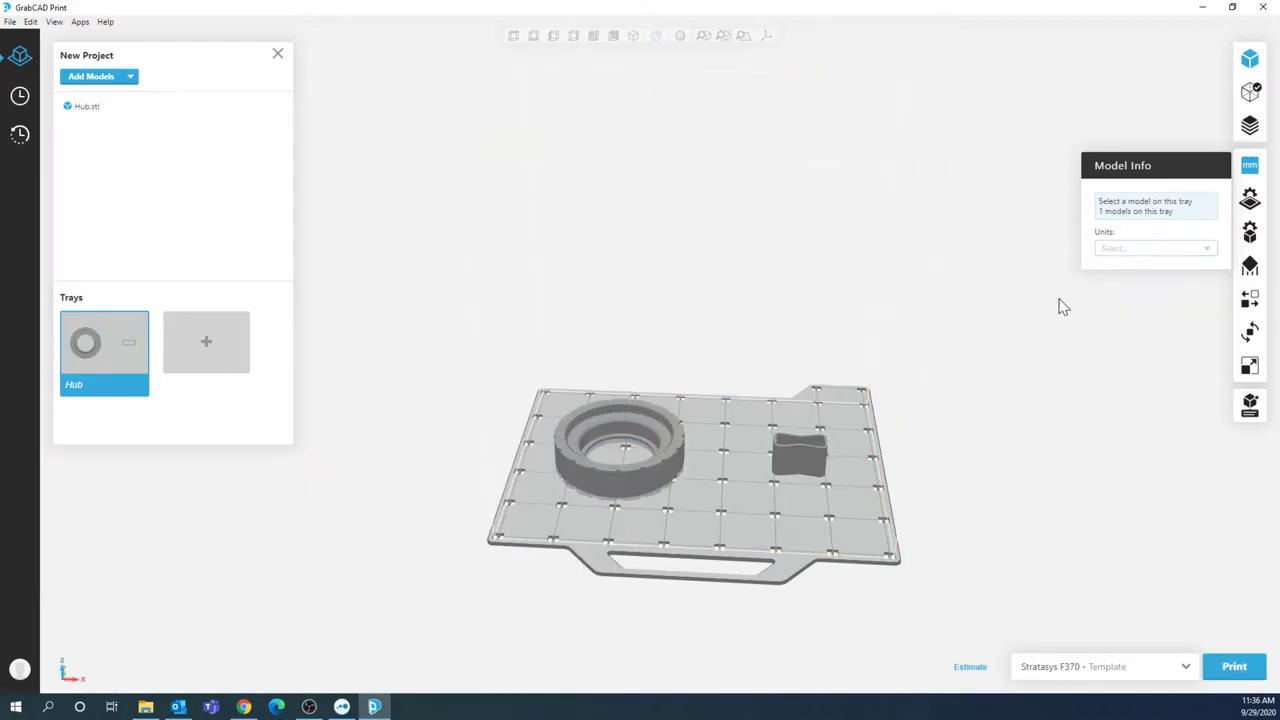
# Change the tray's model material in Tray Settings from F123 ABS to F123 ASA.
pyautogui.click(1249, 204)
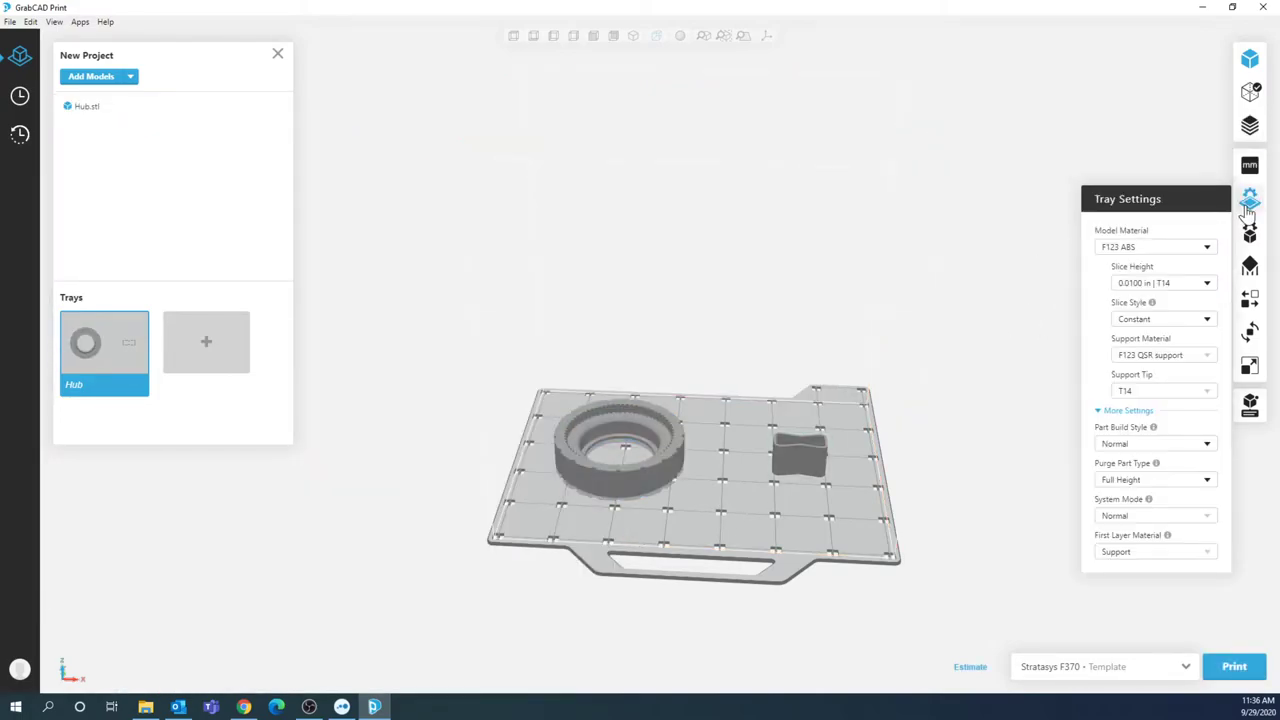
pyautogui.click(1181, 252)
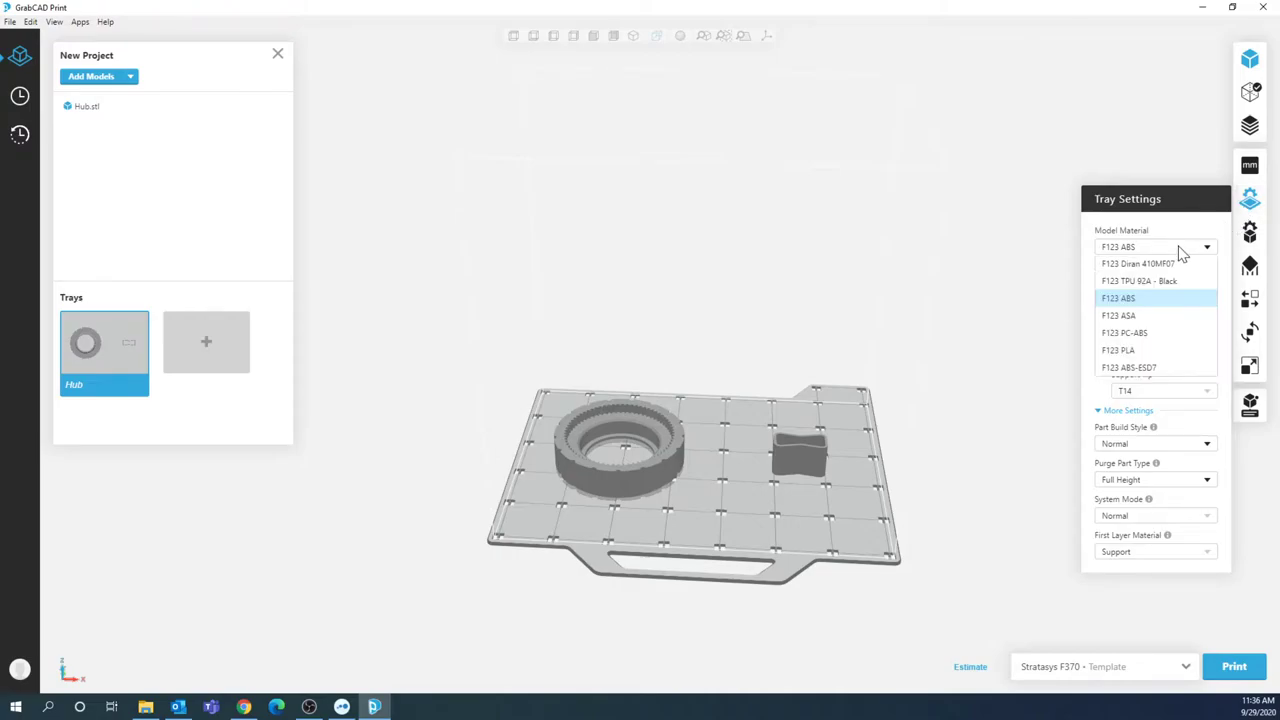
pyautogui.click(1130, 315)
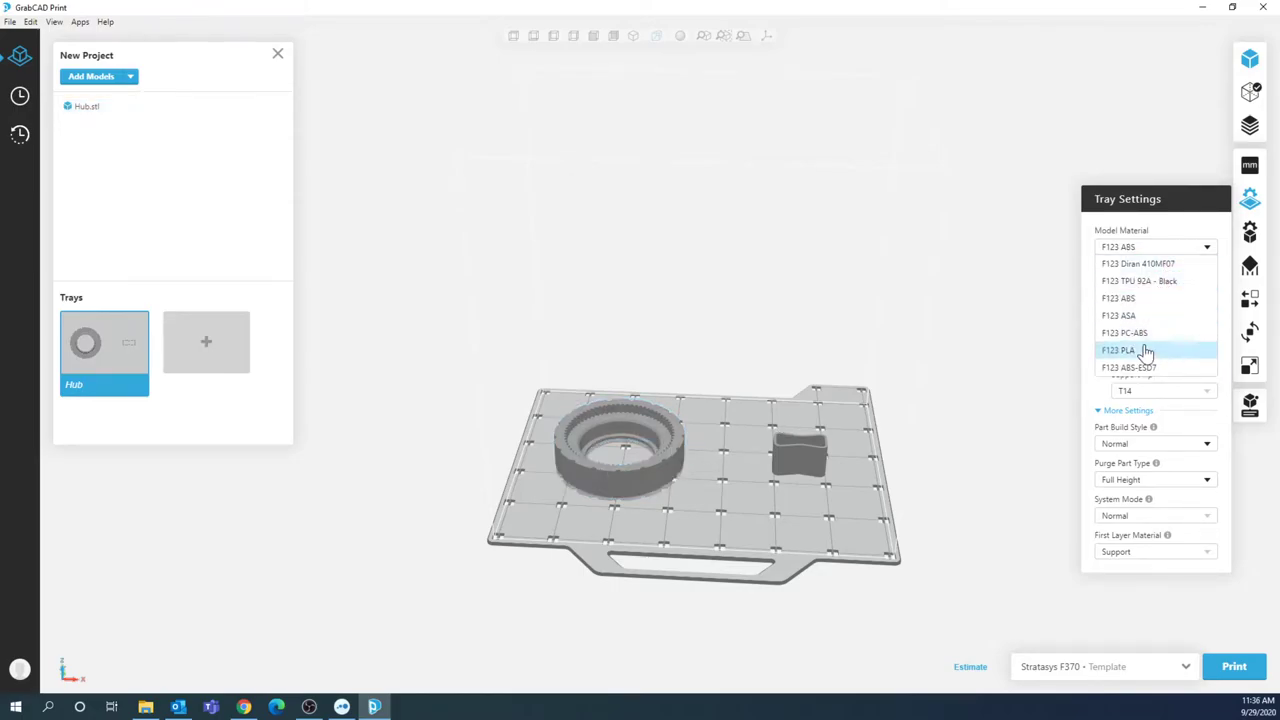
pyautogui.click(1140, 247)
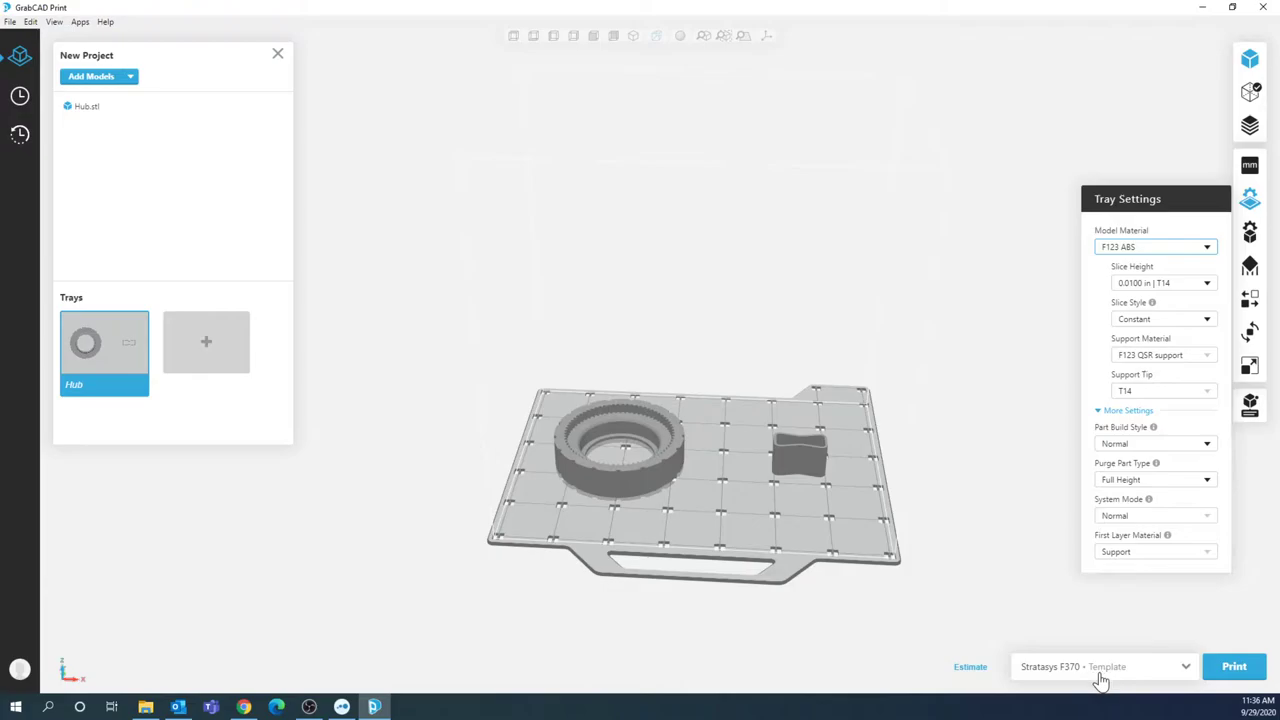
pyautogui.click(1140, 250)
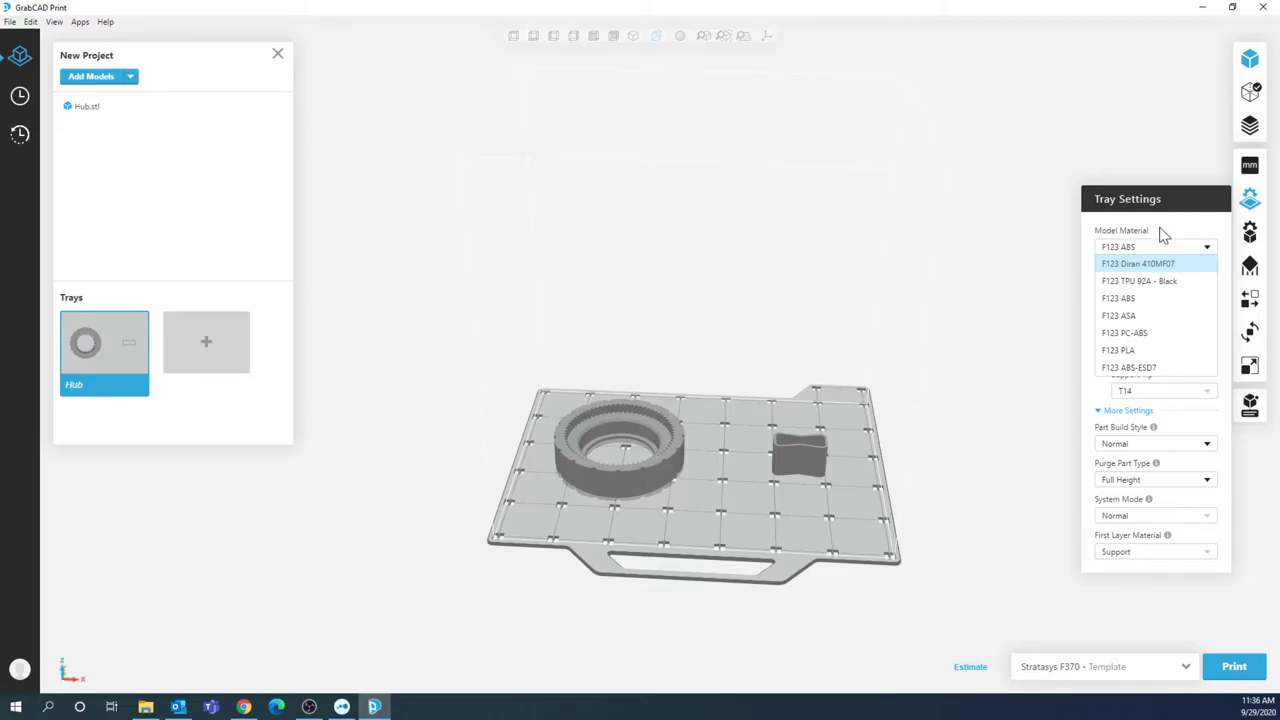
pyautogui.click(1141, 316)
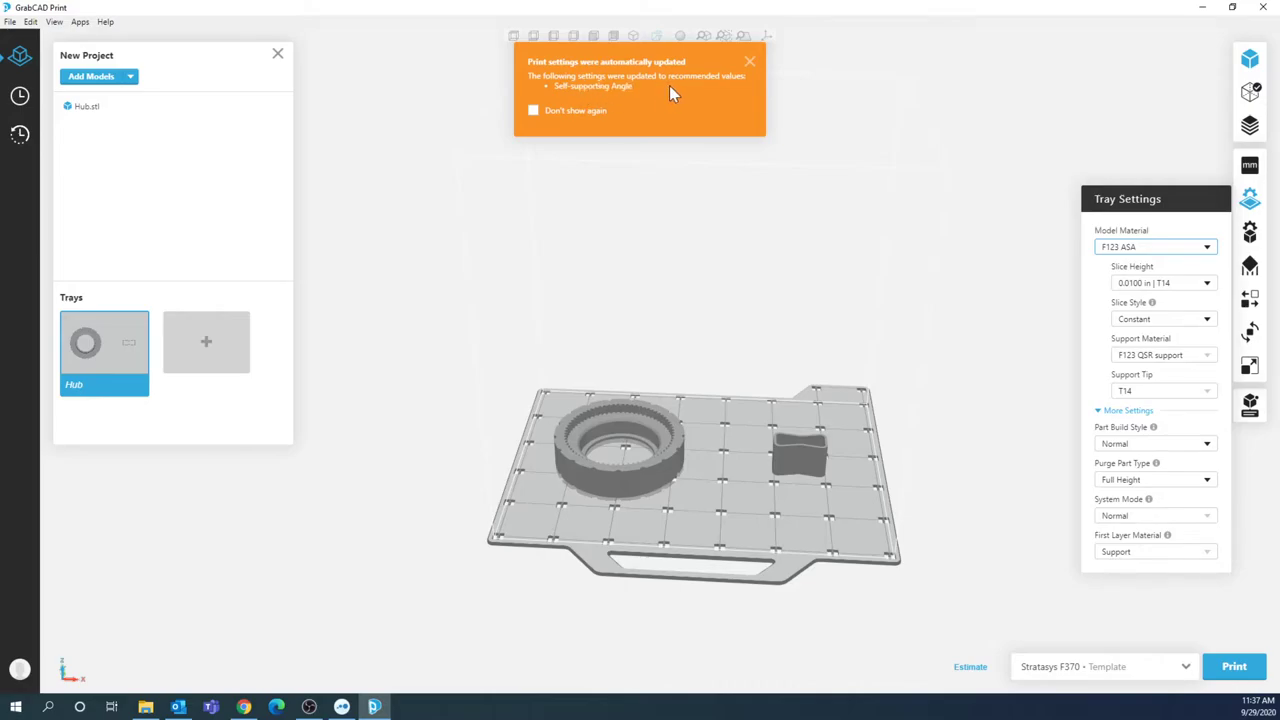
# Dismiss the settings-updated notice and keep slice style Constant.
pyautogui.click(1158, 284)
pyautogui.click(1157, 320)
pyautogui.click(1157, 331)
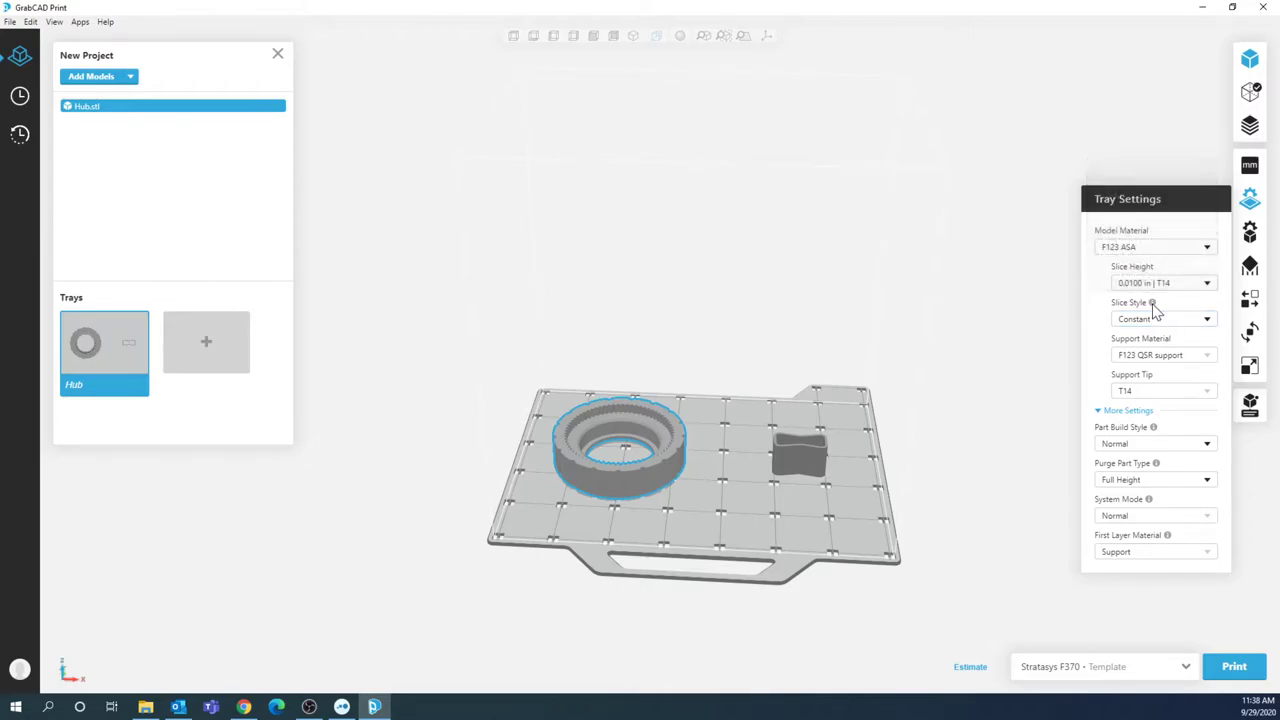
# Keep part build style Normal and purge part Full Height, then view the purge part from a low angle.
pyautogui.moveTo(1154, 308)
pyautogui.click(1172, 446)
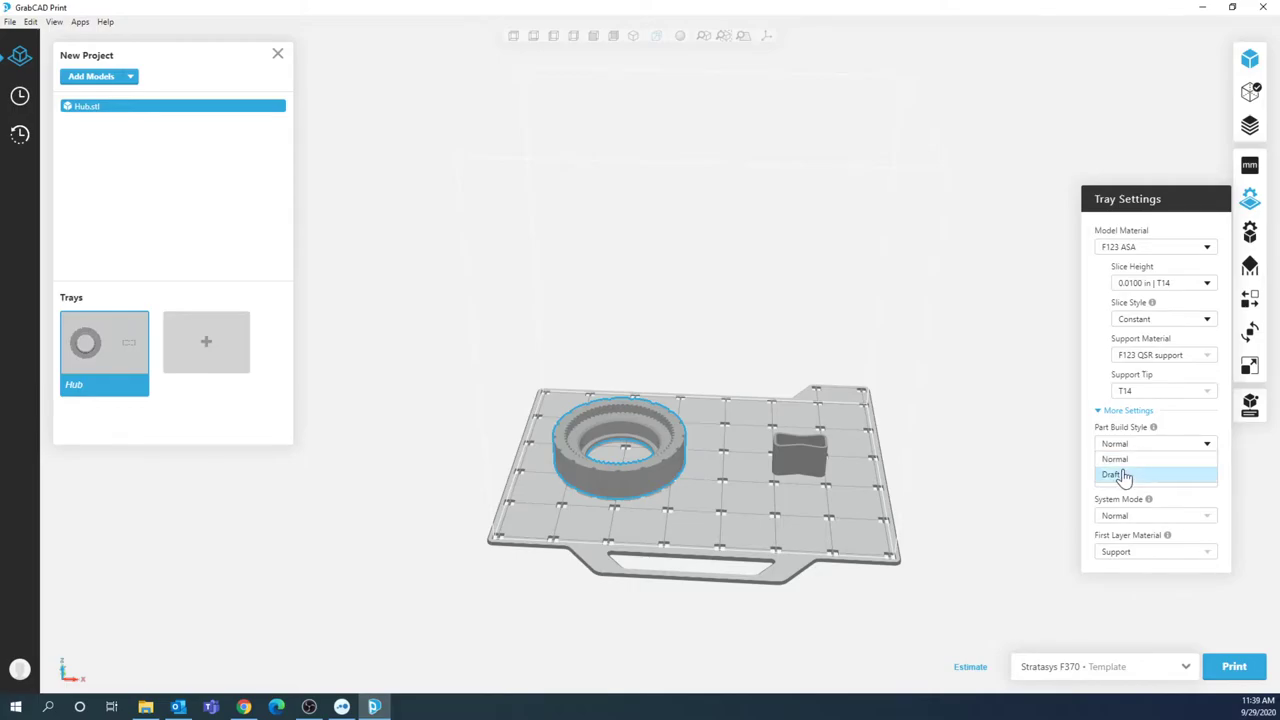
pyautogui.click(1131, 461)
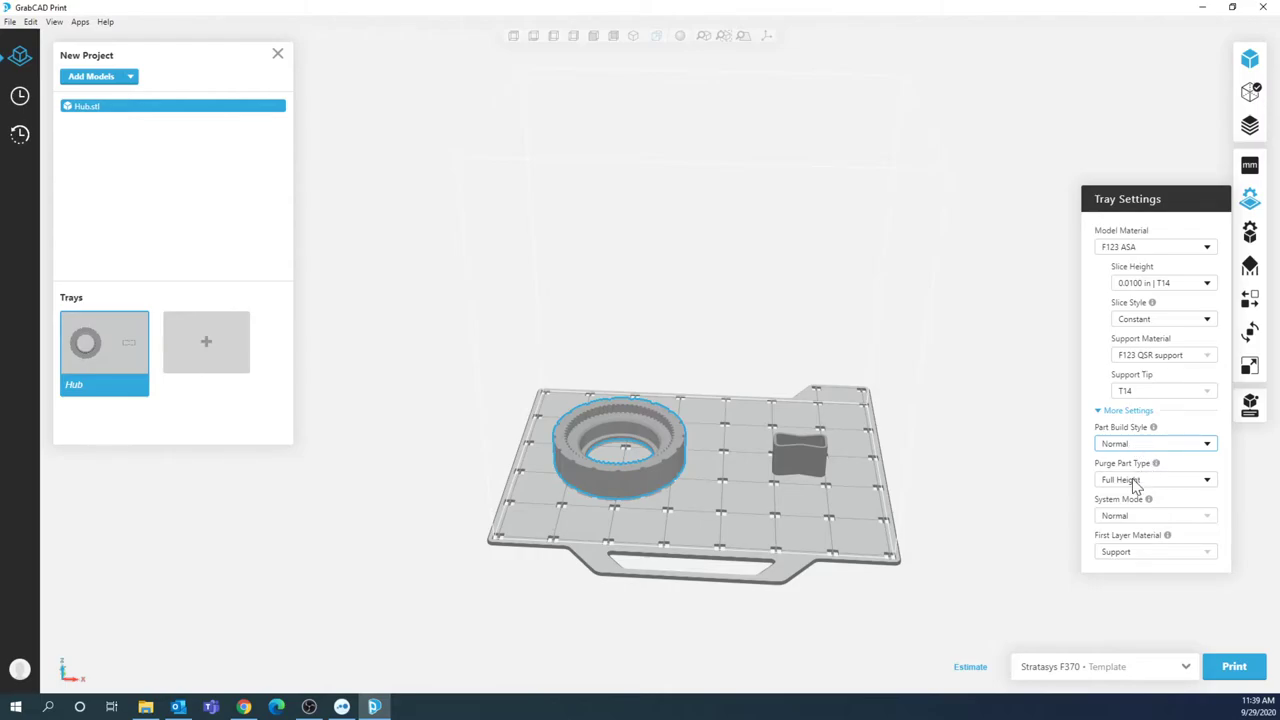
pyautogui.click(1135, 482)
pyautogui.click(1135, 482)
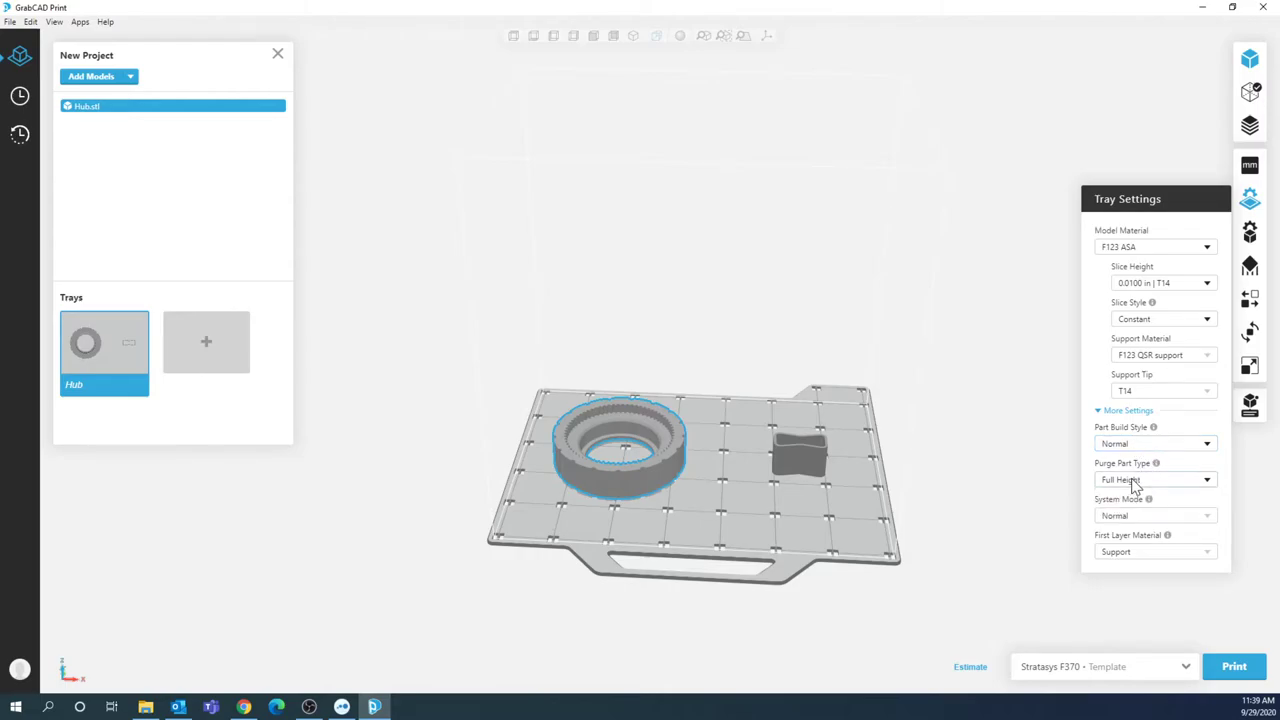
pyautogui.click(783, 461)
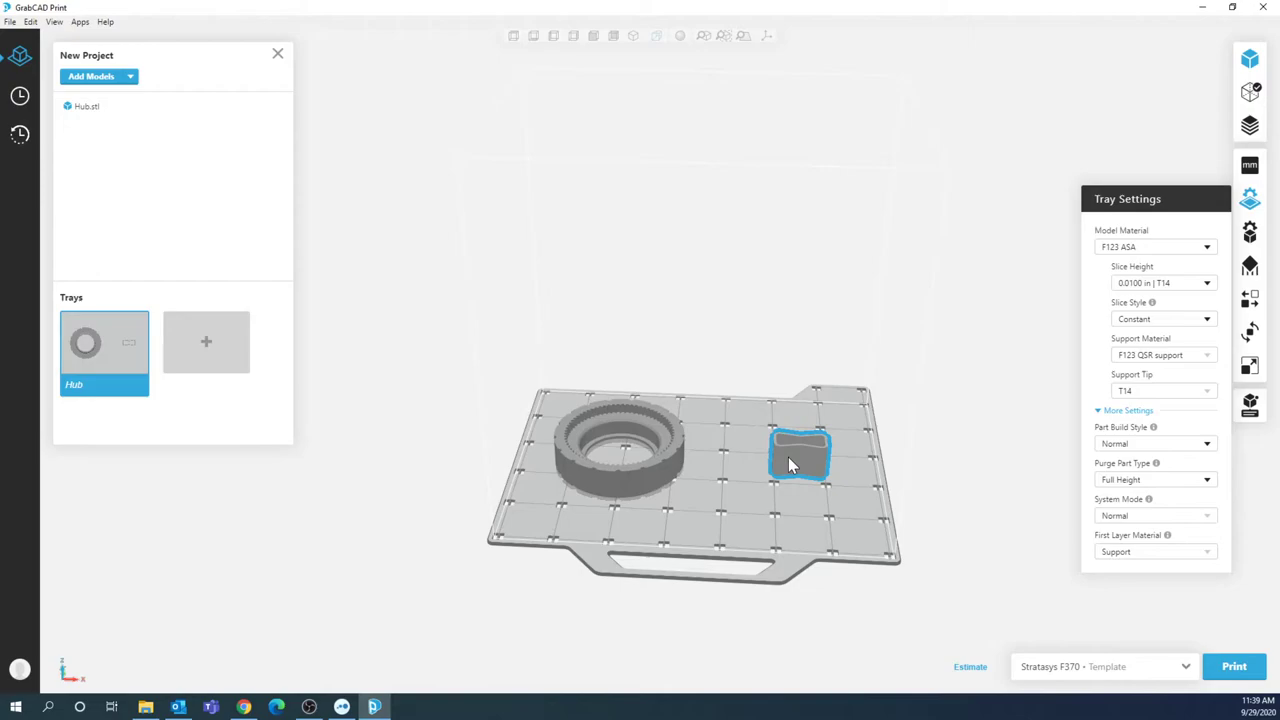
pyautogui.moveTo(787, 462)
pyautogui.moveTo(745, 480); pyautogui.dragTo(918, 163)
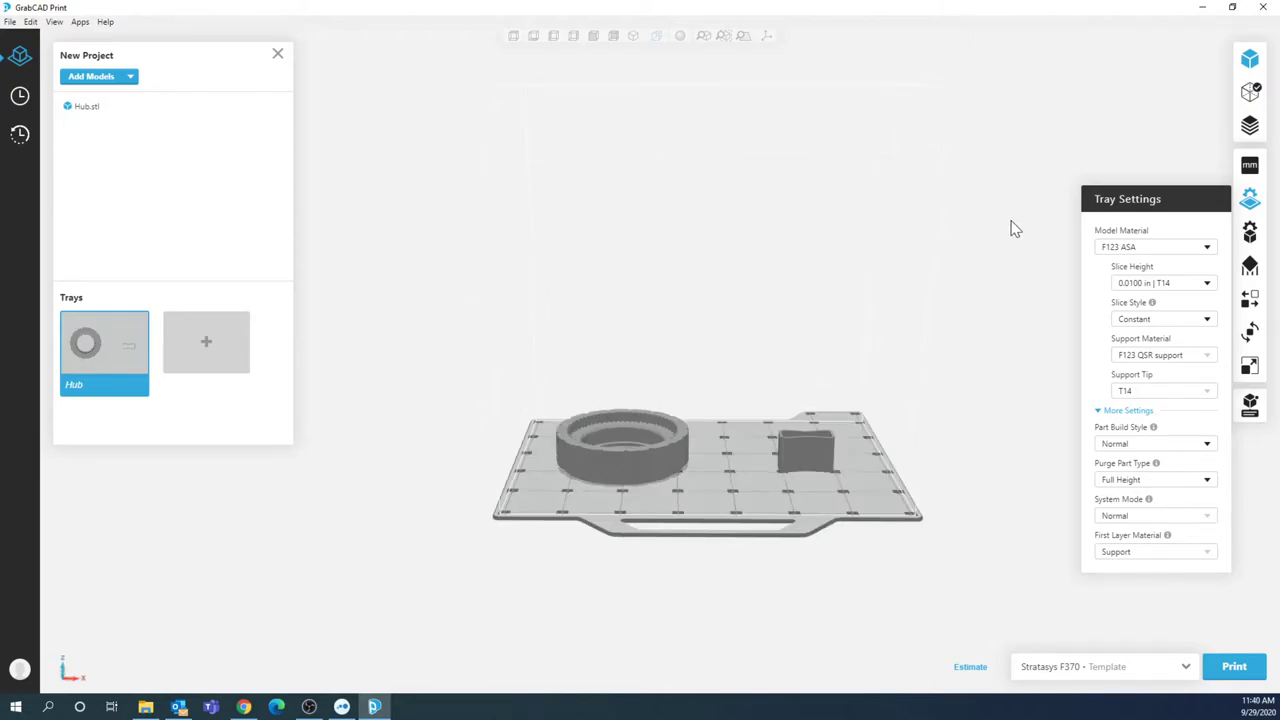
# Open Model Settings and select the Hub from a top-down view.
pyautogui.click(1250, 231)
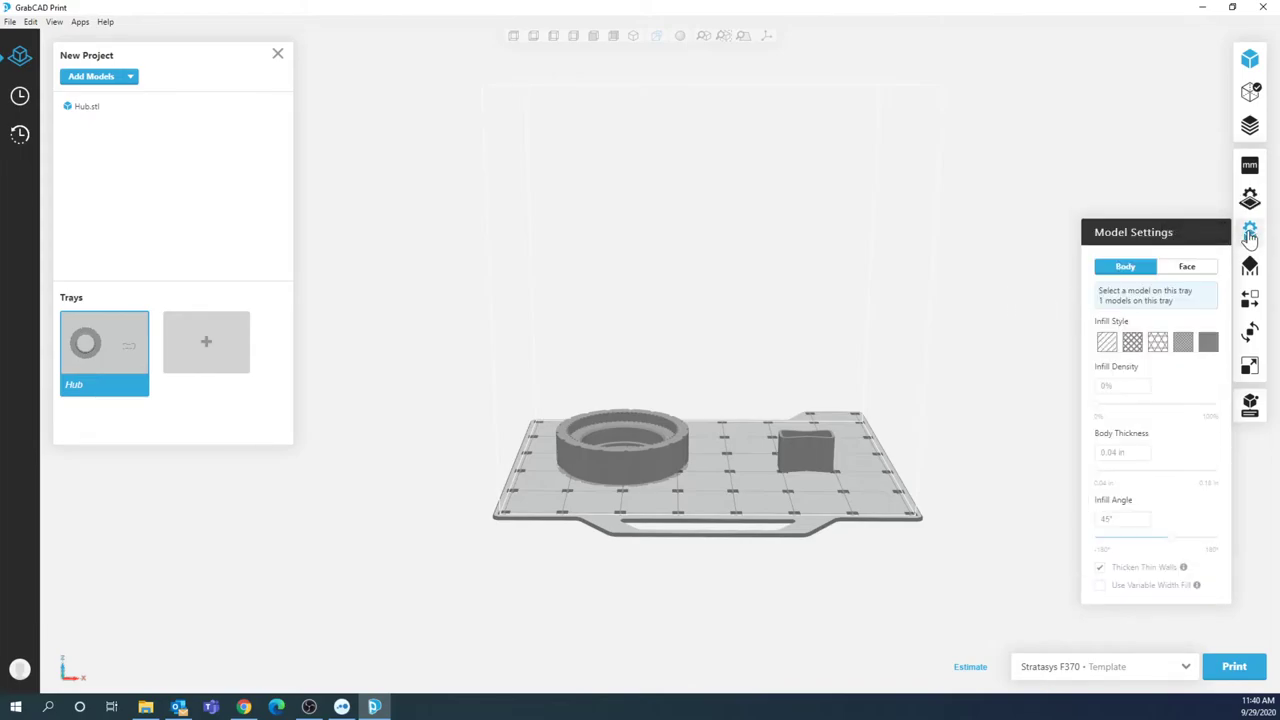
pyautogui.click(626, 440)
pyautogui.click(760, 380)
pyautogui.click(679, 446)
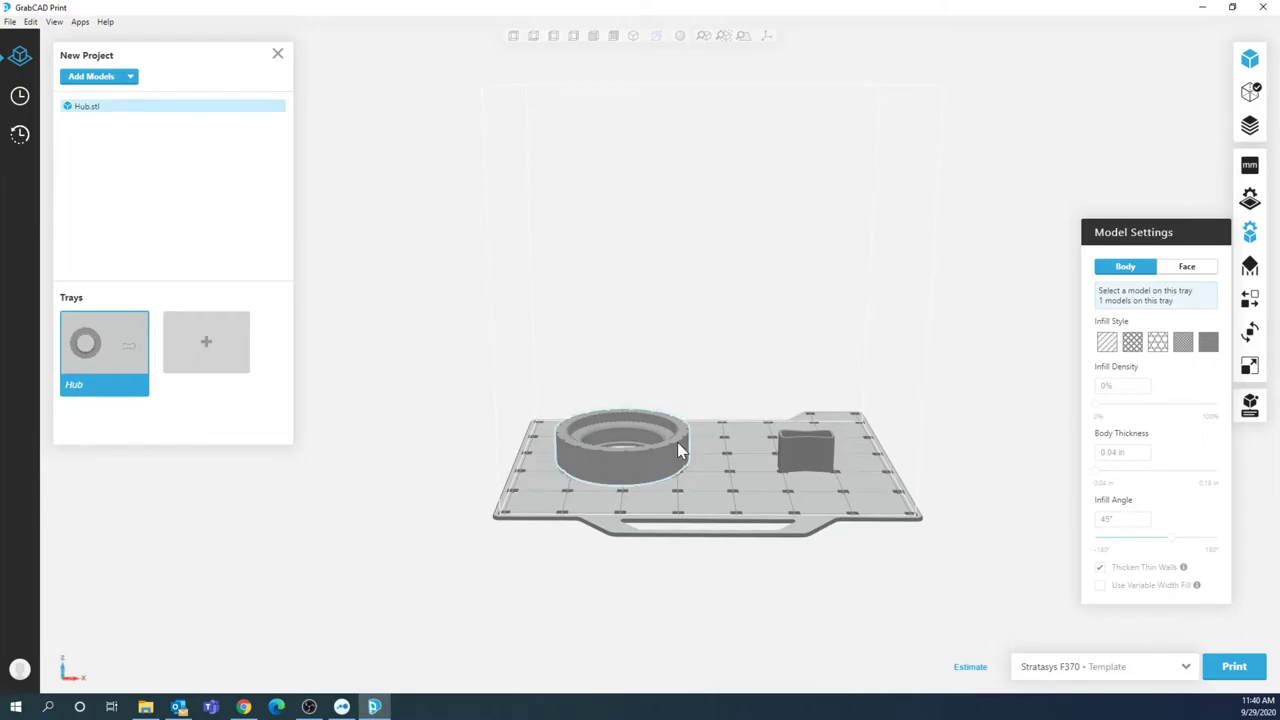
pyautogui.click(682, 441)
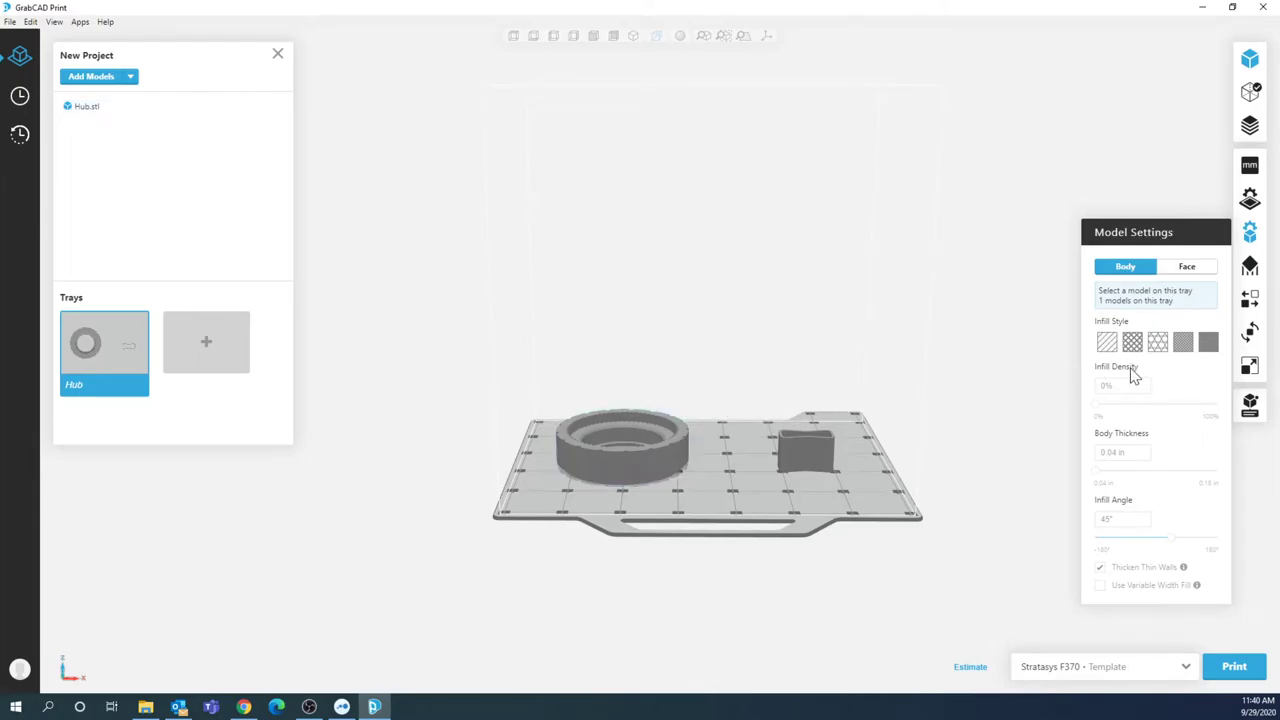
pyautogui.moveTo(703, 460); pyautogui.dragTo(641, 458, button='right')
pyautogui.click(642, 463)
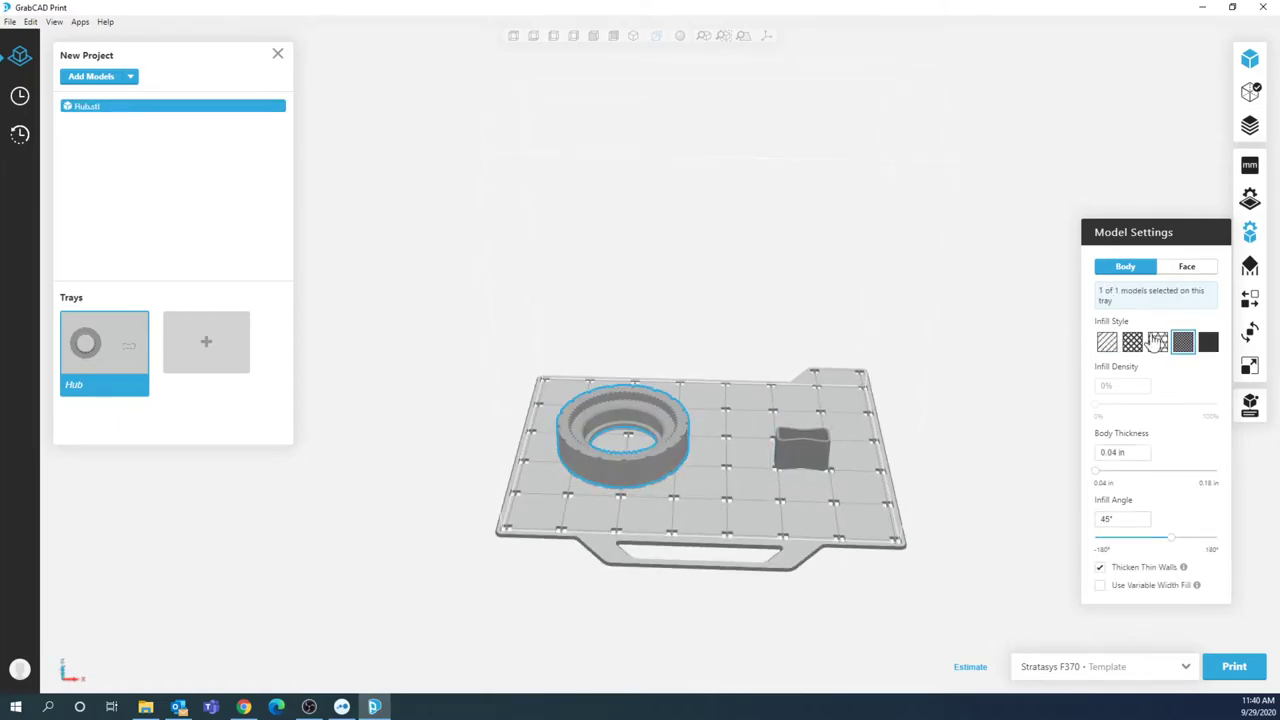
# Try the sparse, solid and high-density infill styles, settling on Sparse – high density.
pyautogui.click(1107, 343)
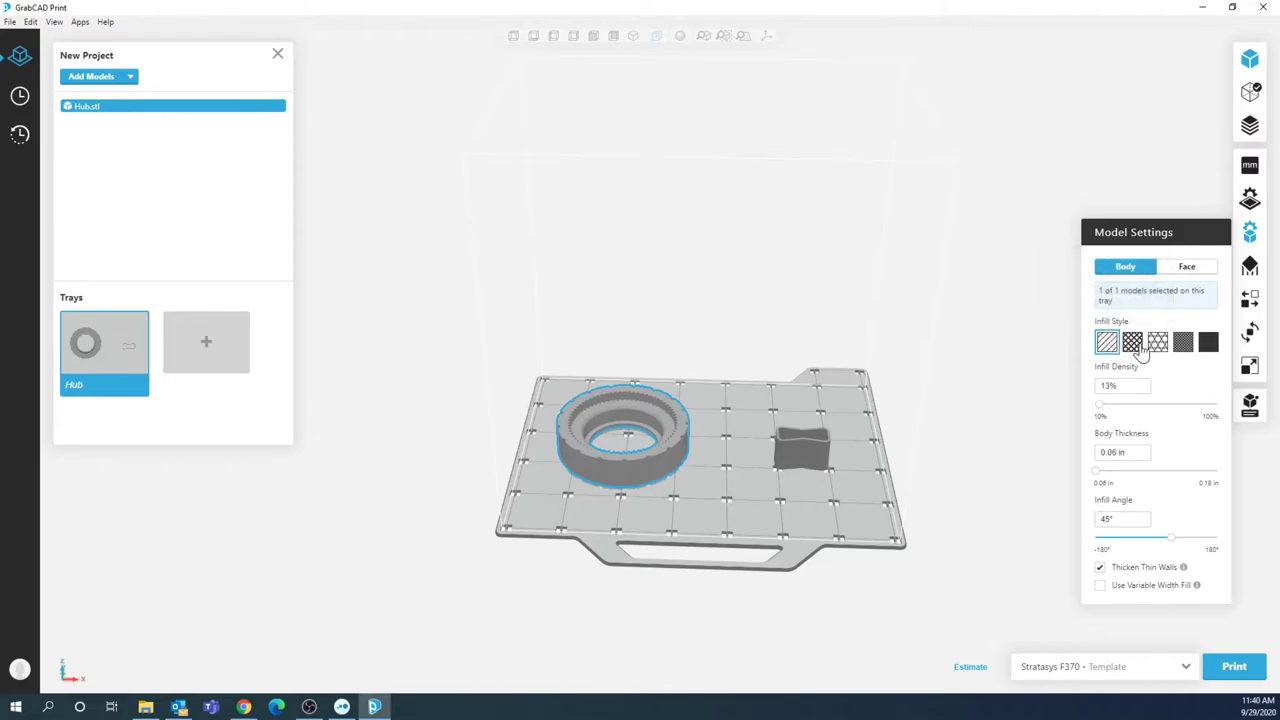
pyautogui.click(1208, 344)
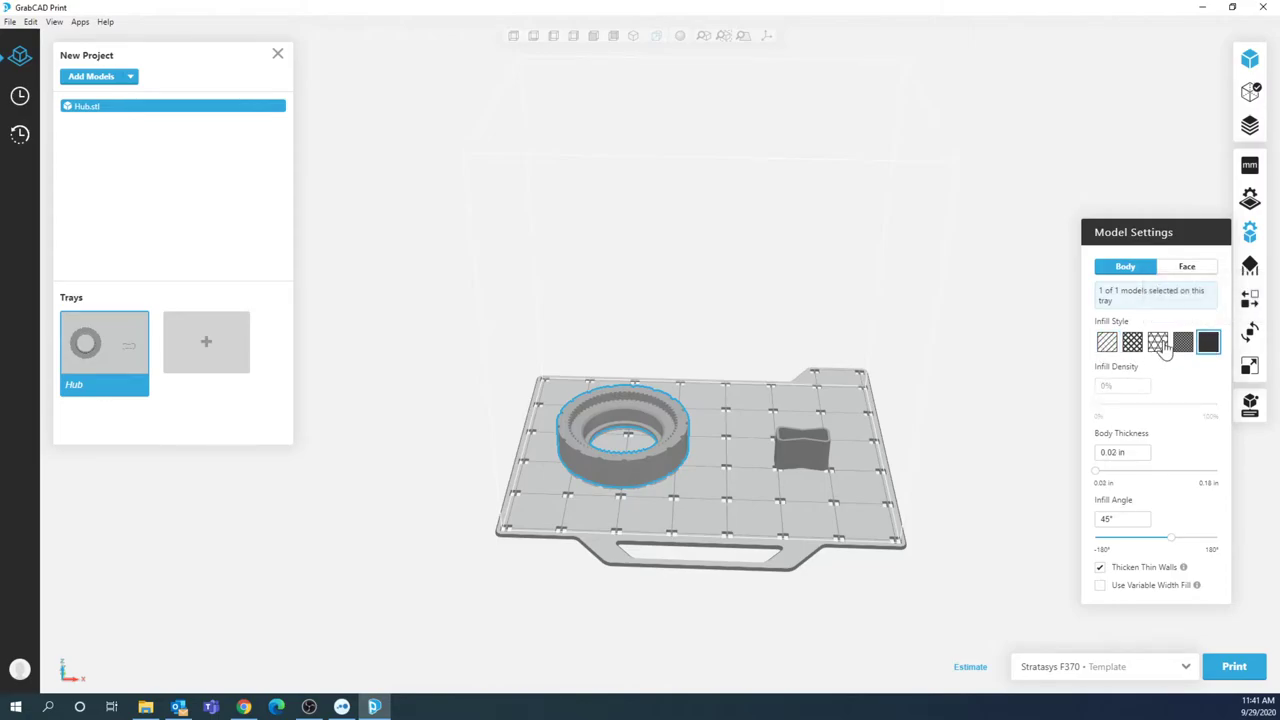
pyautogui.click(1183, 344)
pyautogui.click(1107, 343)
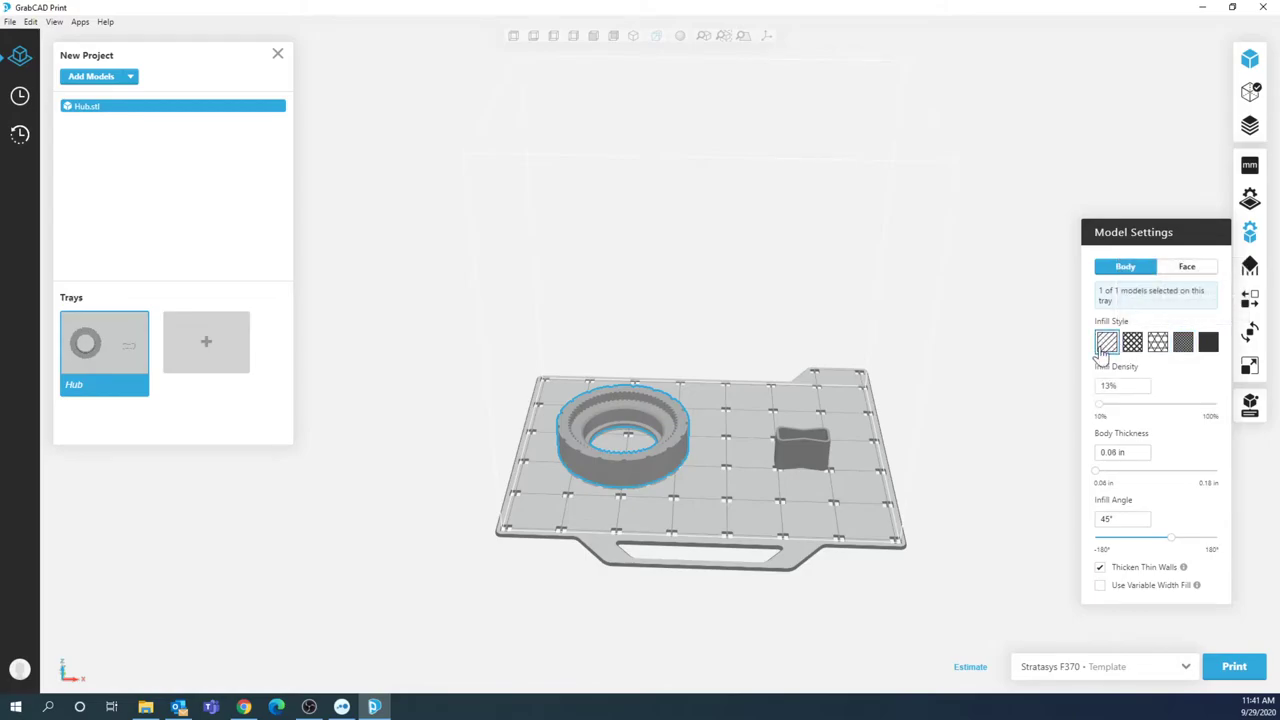
pyautogui.click(1181, 343)
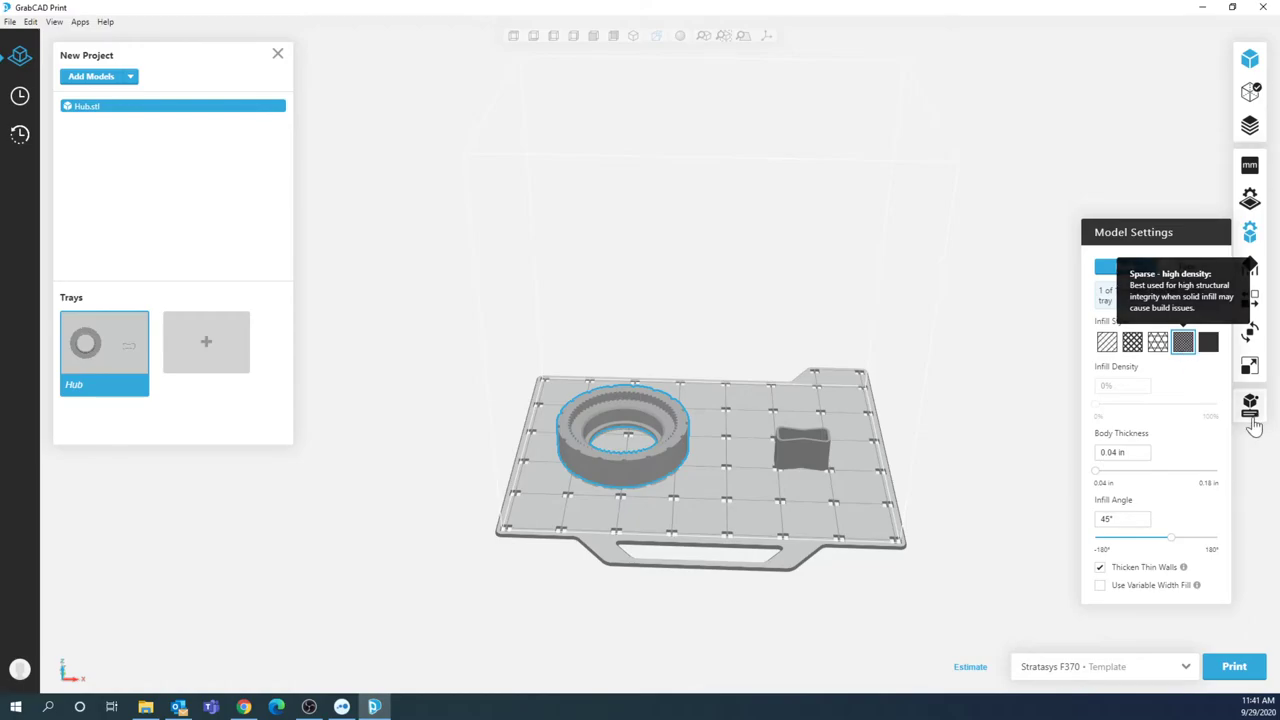
pyautogui.click(1249, 265)
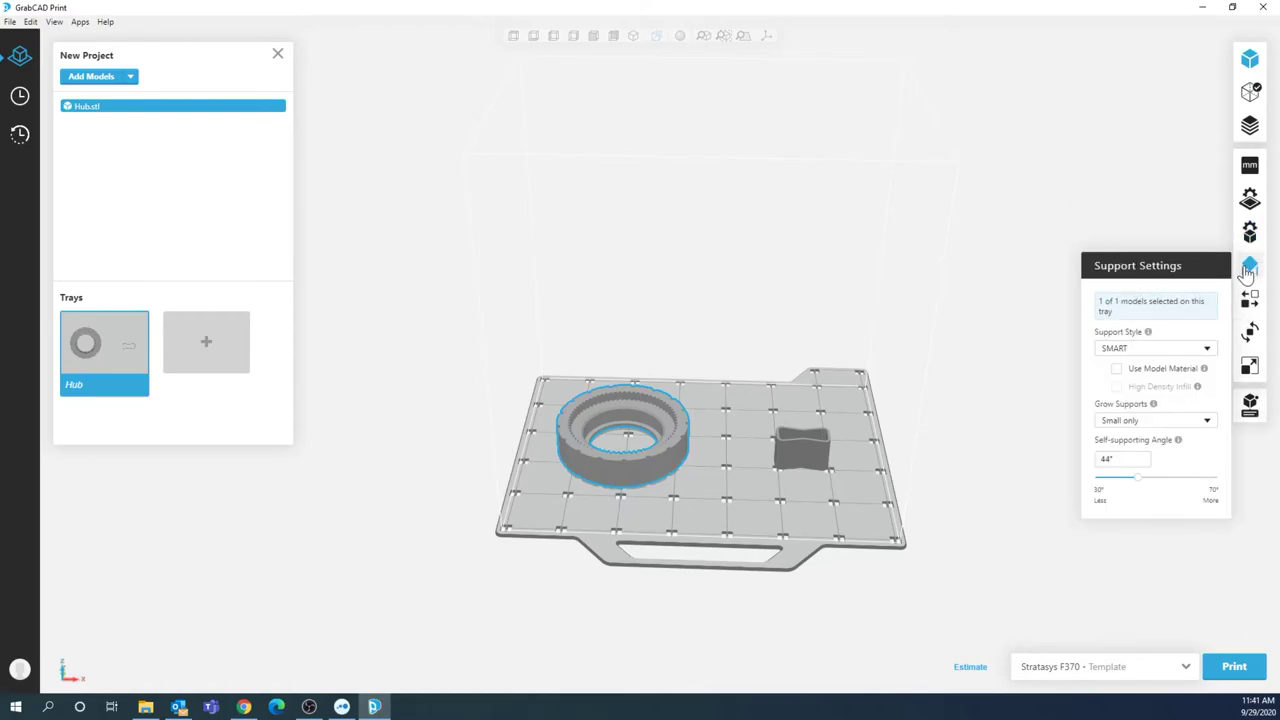
# Keep SMART selected in the Support Style list and view its information tip.
pyautogui.click(1143, 350)
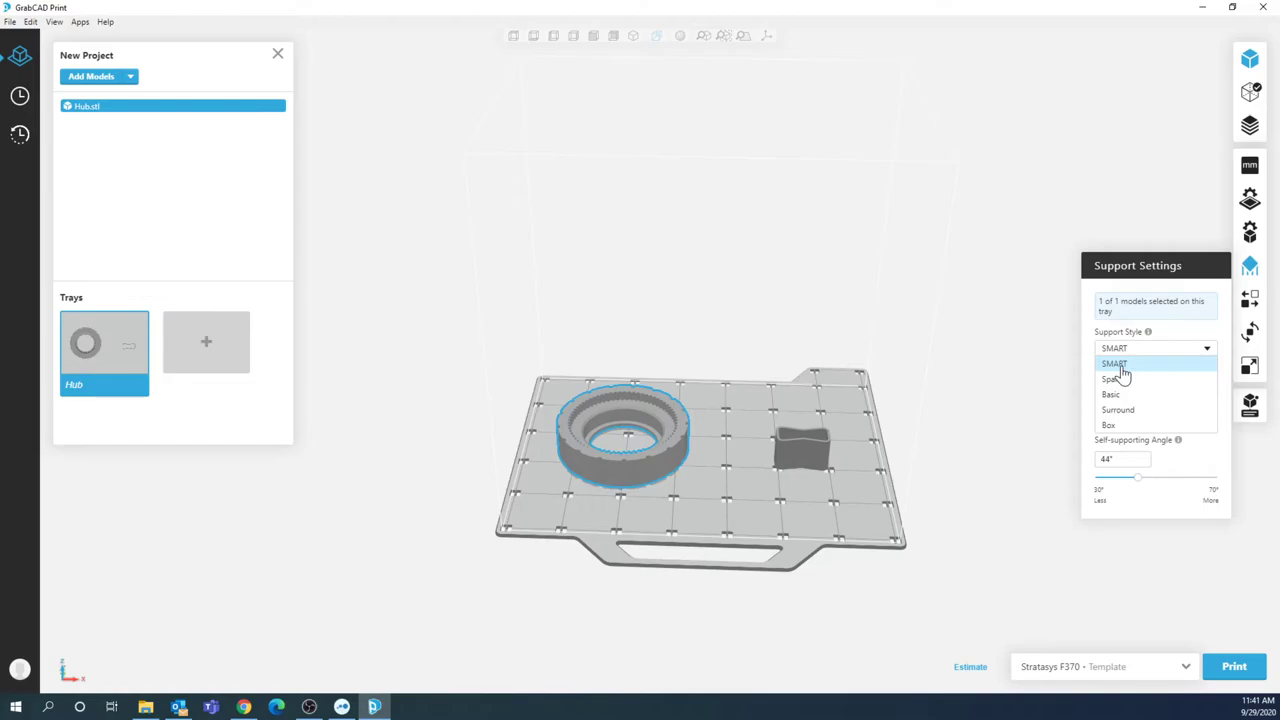
pyautogui.click(1120, 365)
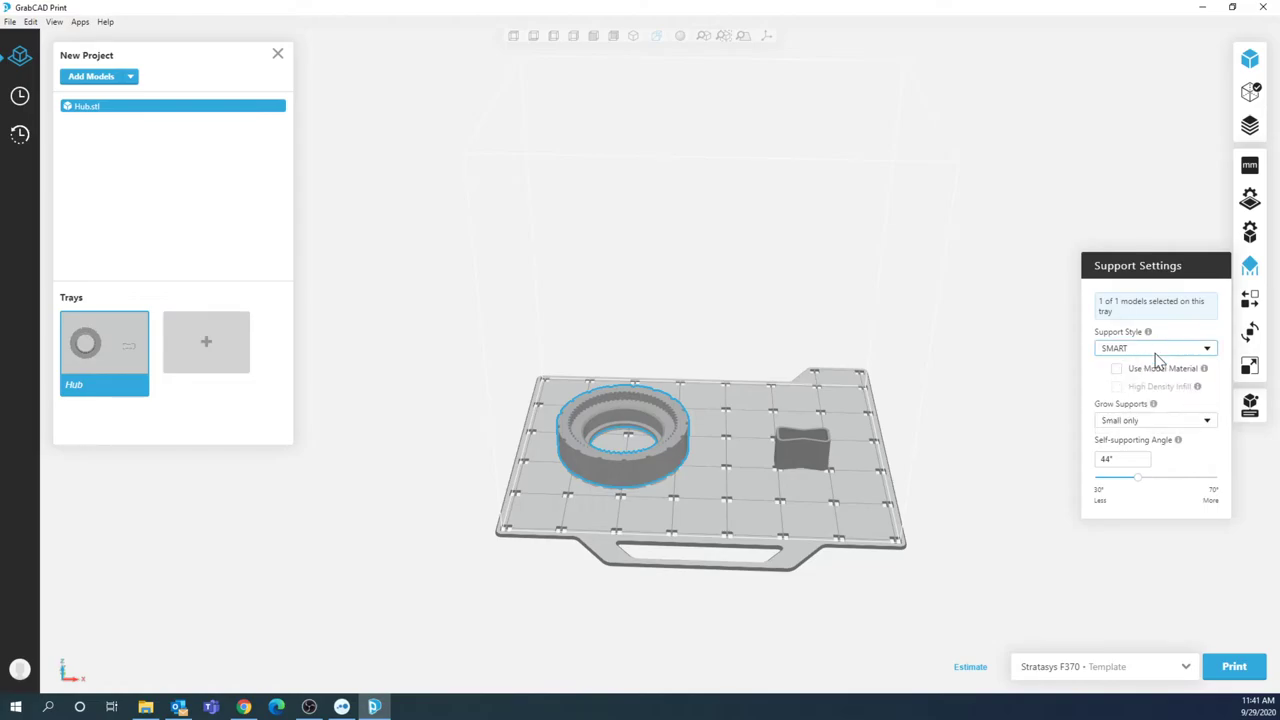
pyautogui.moveTo(1148, 334)
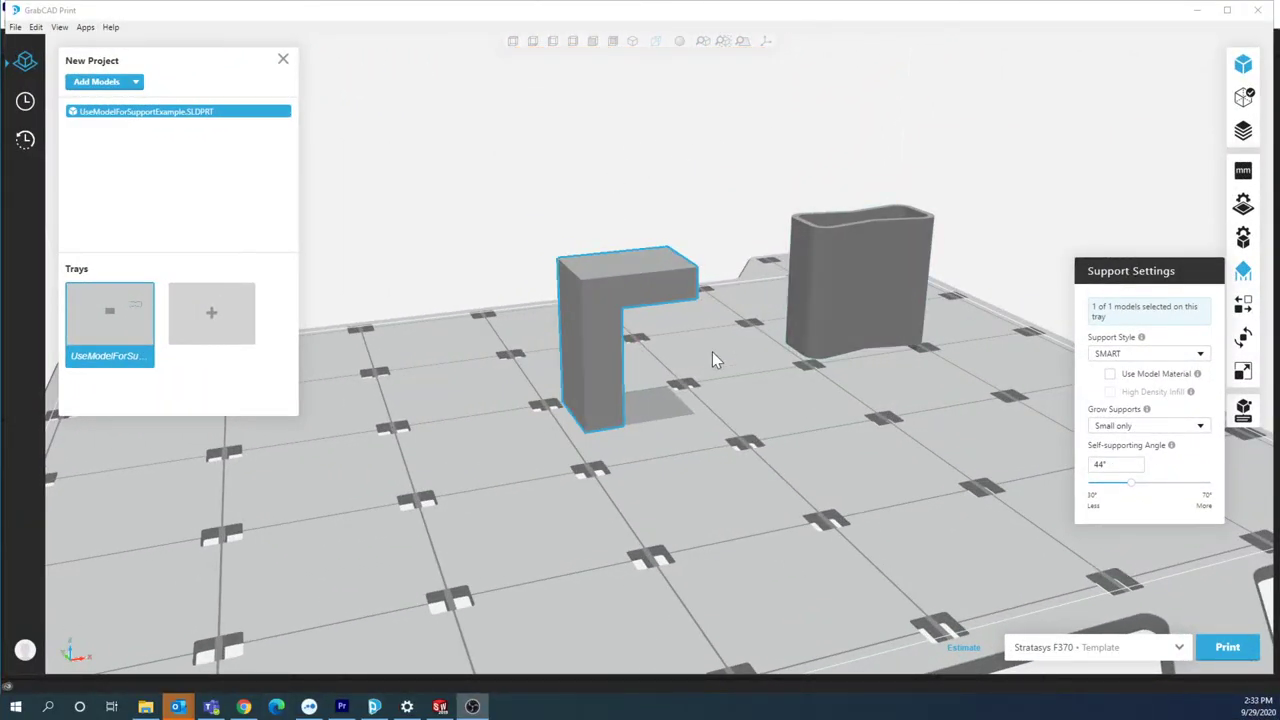
# Slice the tray and preview All Layers in the 3D Preview style.
pyautogui.moveTo(714, 357); pyautogui.dragTo(670, 330, button='right')
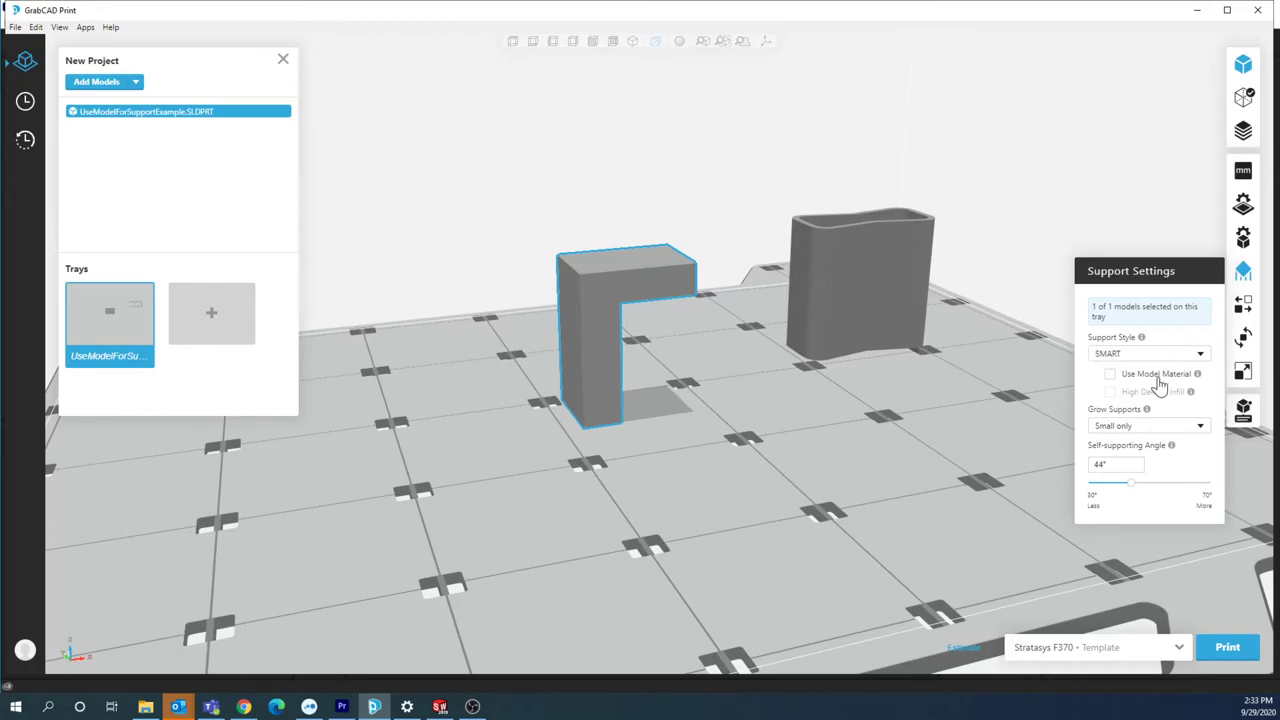
pyautogui.click(1245, 131)
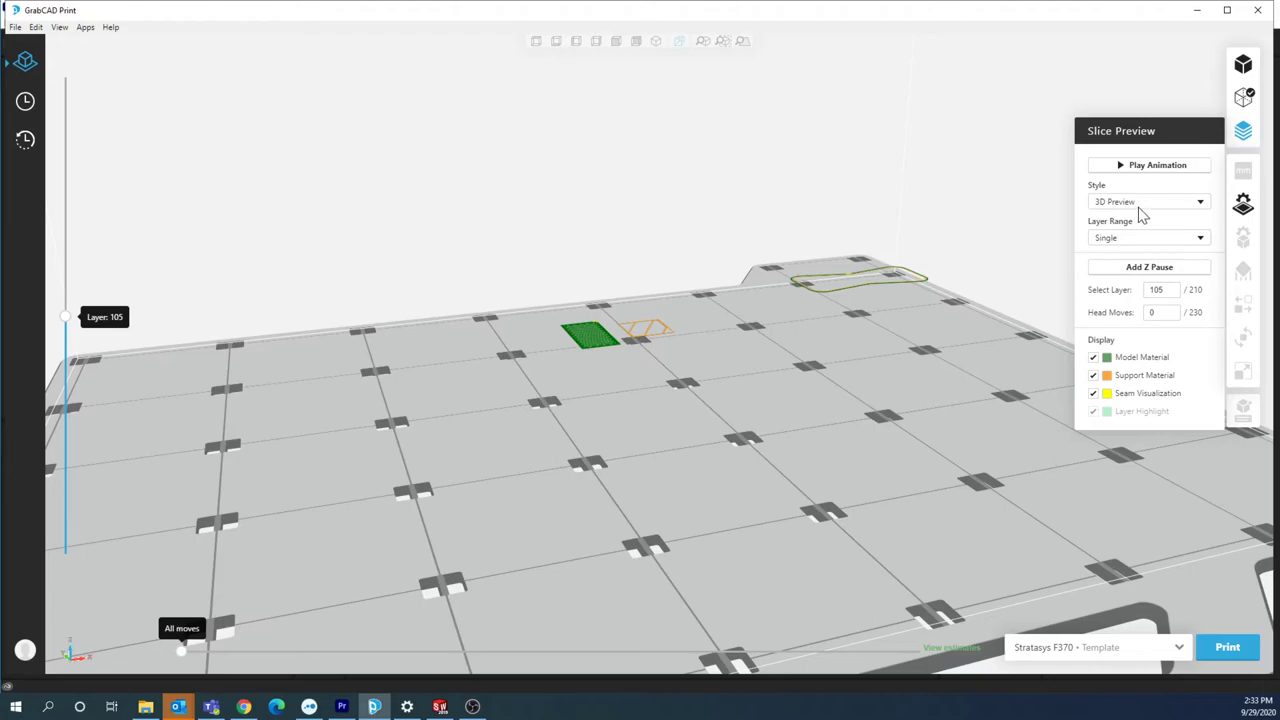
pyautogui.click(1142, 204)
pyautogui.click(1142, 212)
pyautogui.click(1130, 238)
pyautogui.click(1129, 254)
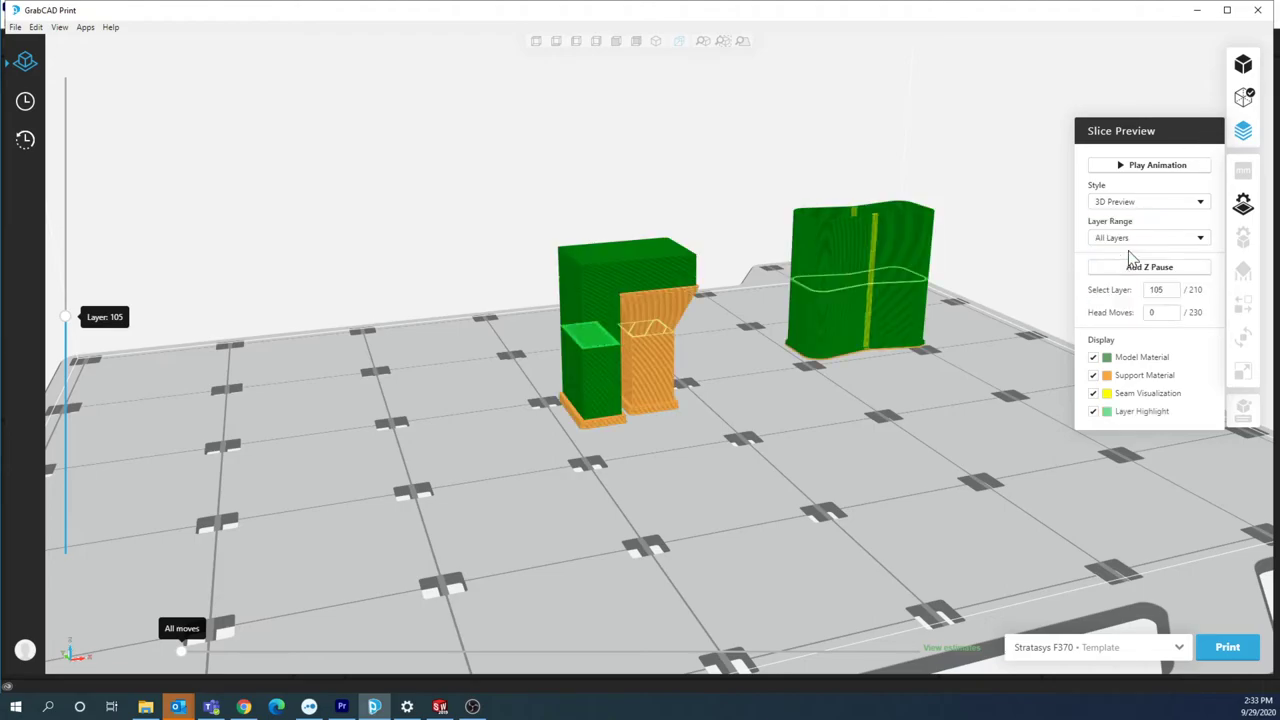
# Zoom in on the sliced L-shaped part, then show its support settings.
pyautogui.moveTo(706, 420); pyautogui.dragTo(543, 257, button='right')
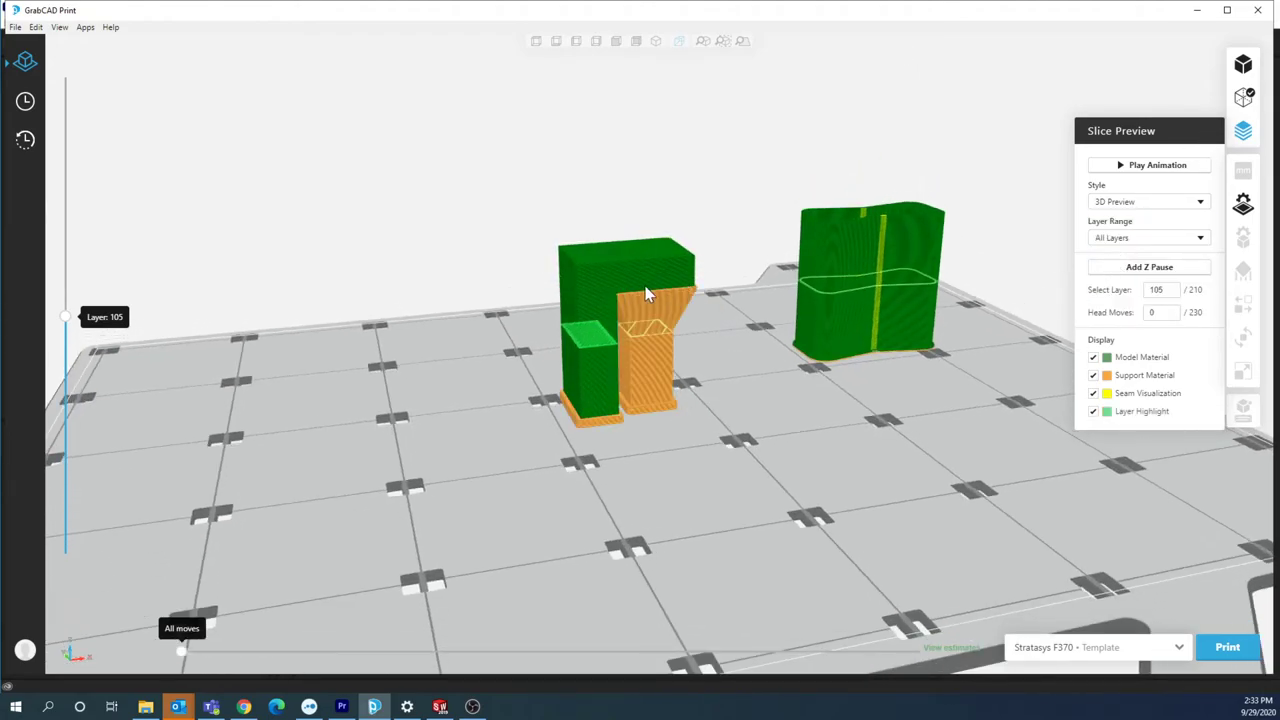
pyautogui.scroll(5, 645, 293)
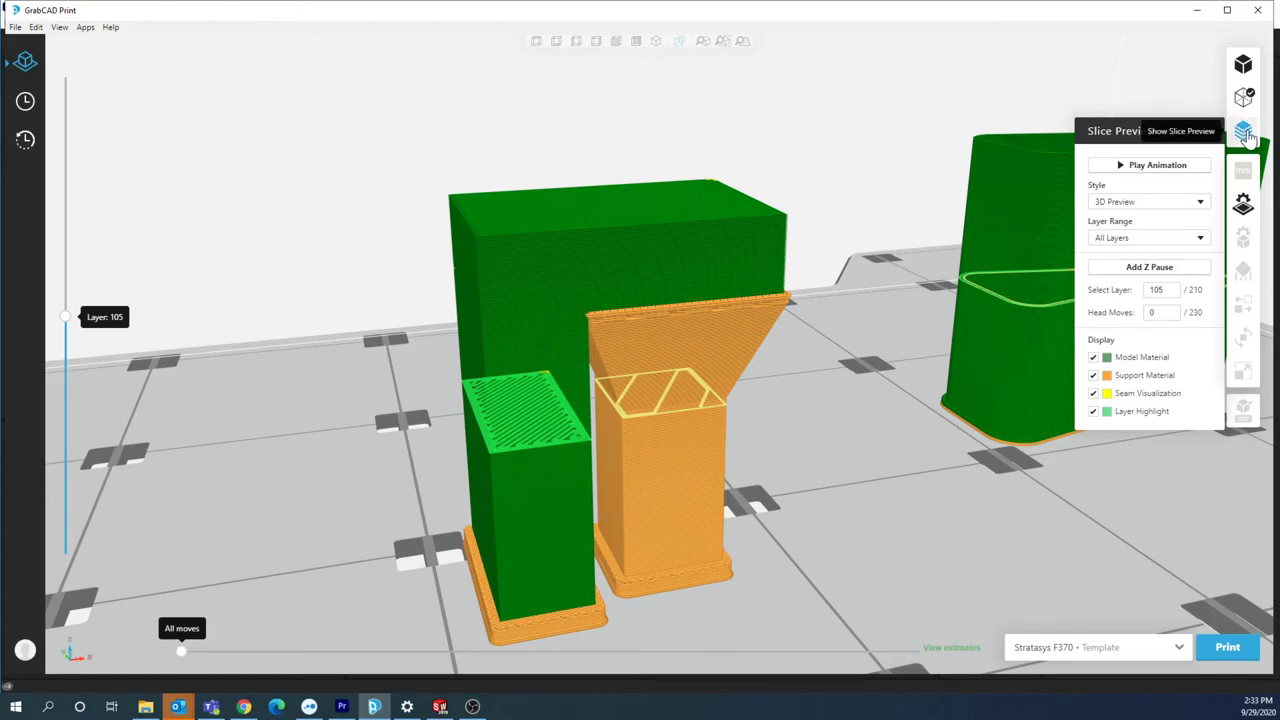
pyautogui.click(1246, 135)
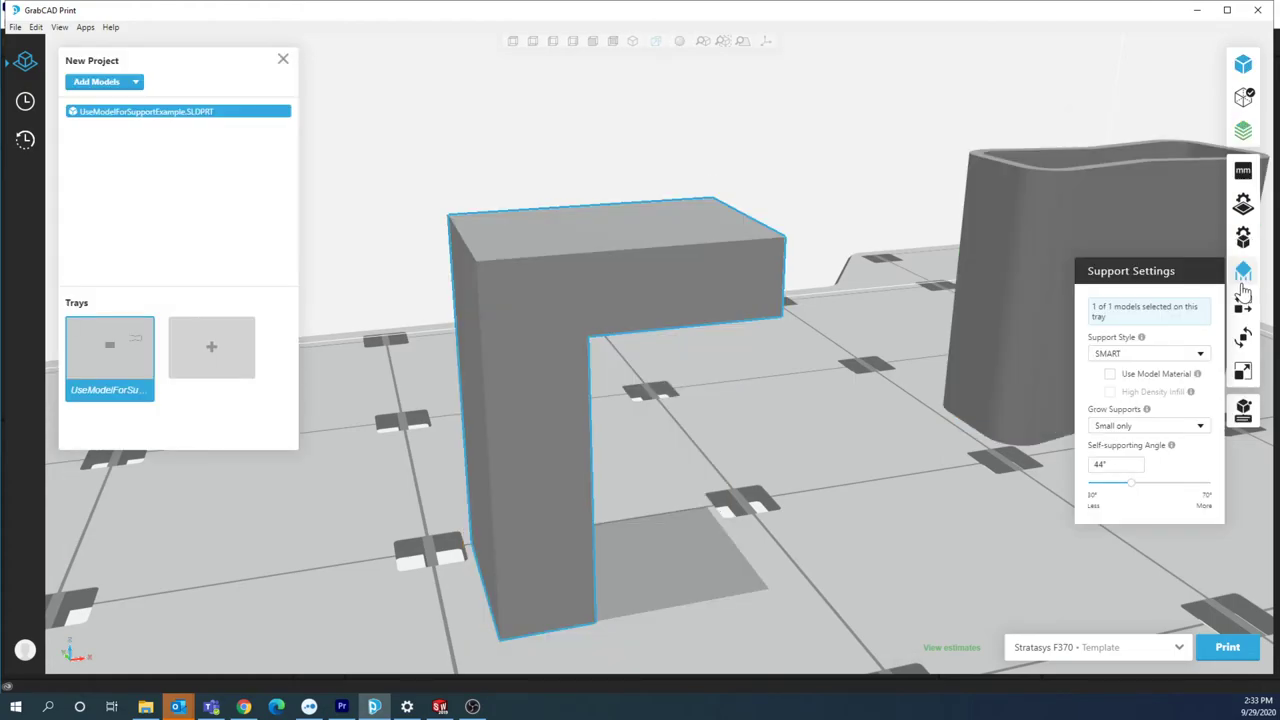
# Enable Use Model Material for supports, re-slice, and preview All Layers.
pyautogui.click(1109, 374)
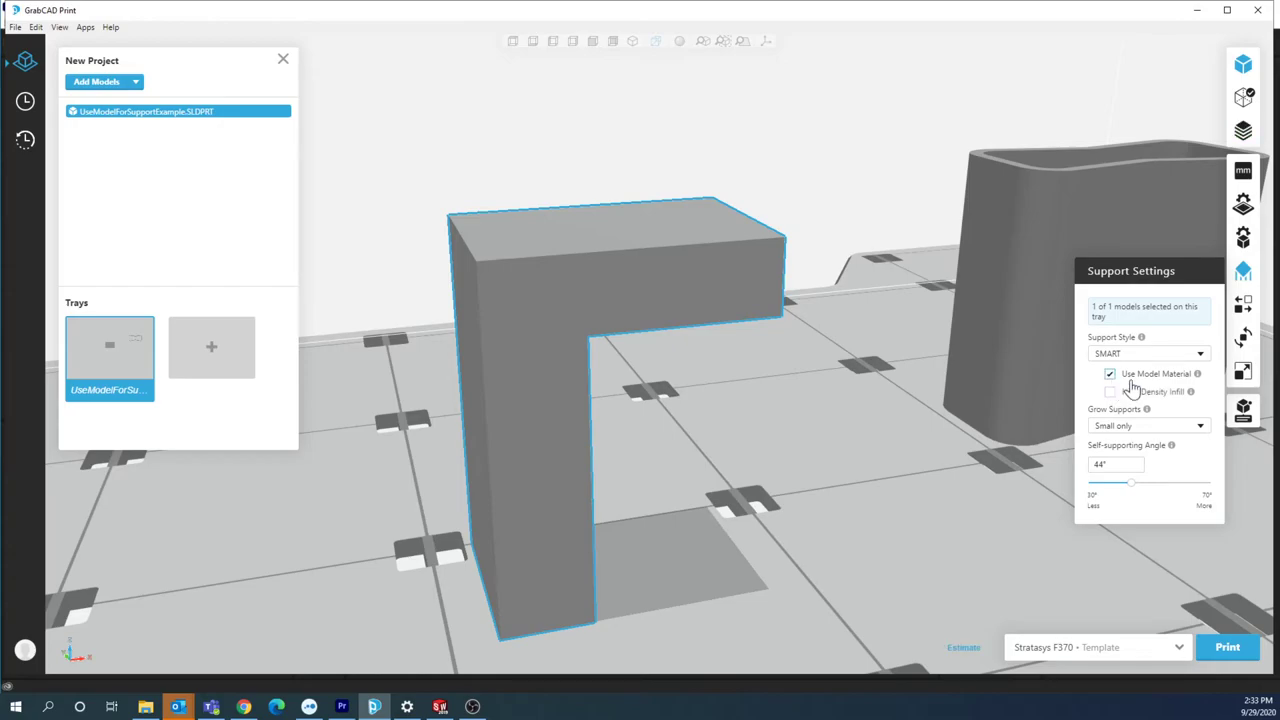
pyautogui.click(1243, 131)
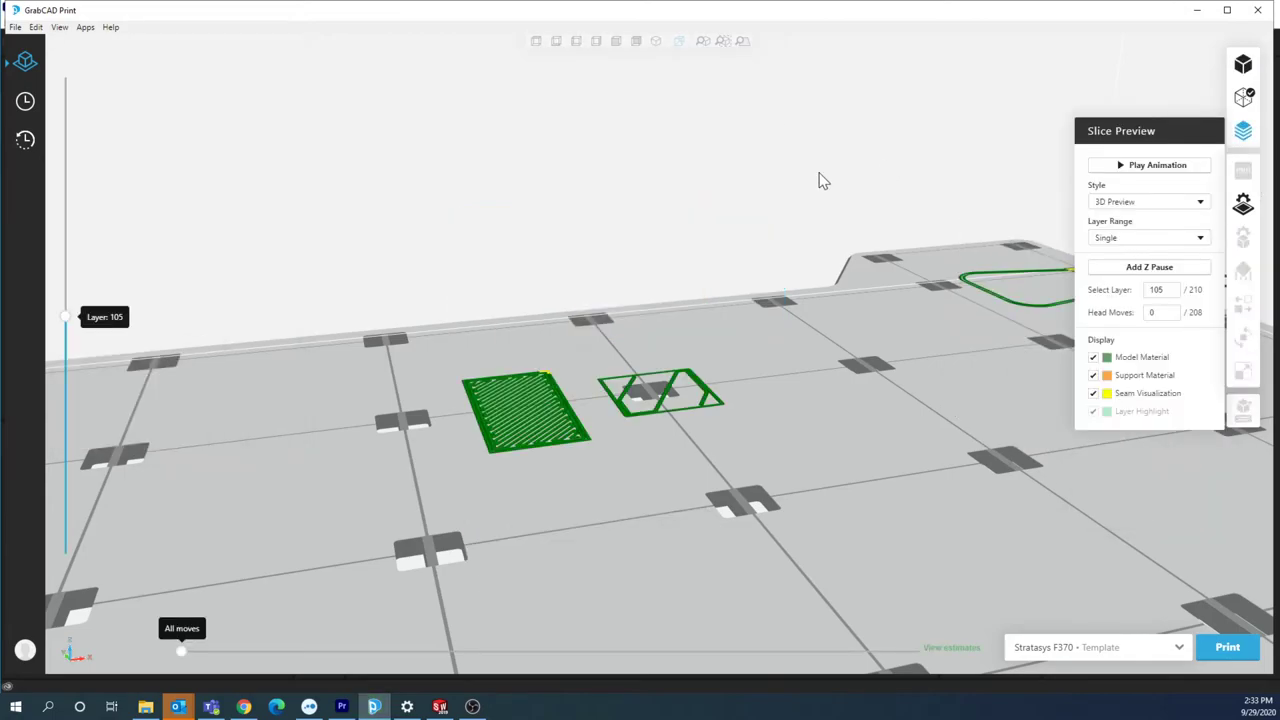
pyautogui.click(1142, 242)
pyautogui.click(1111, 253)
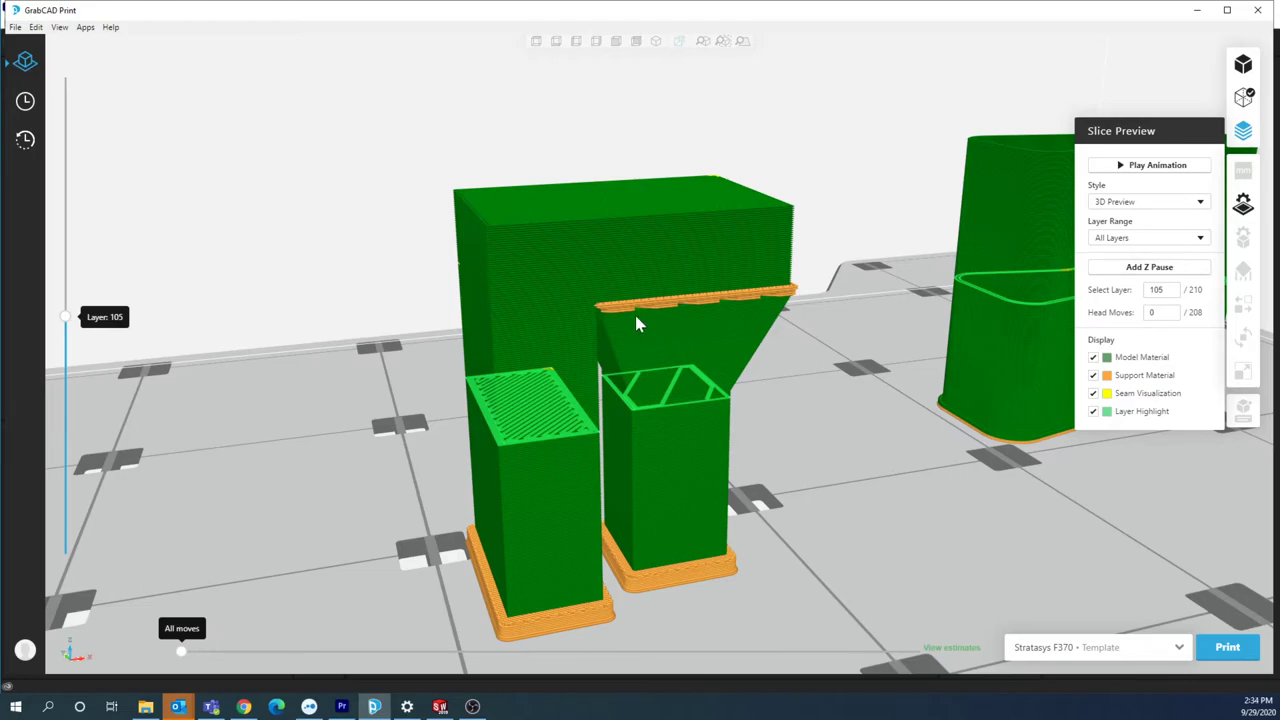
pyautogui.scroll(2, 634, 315)
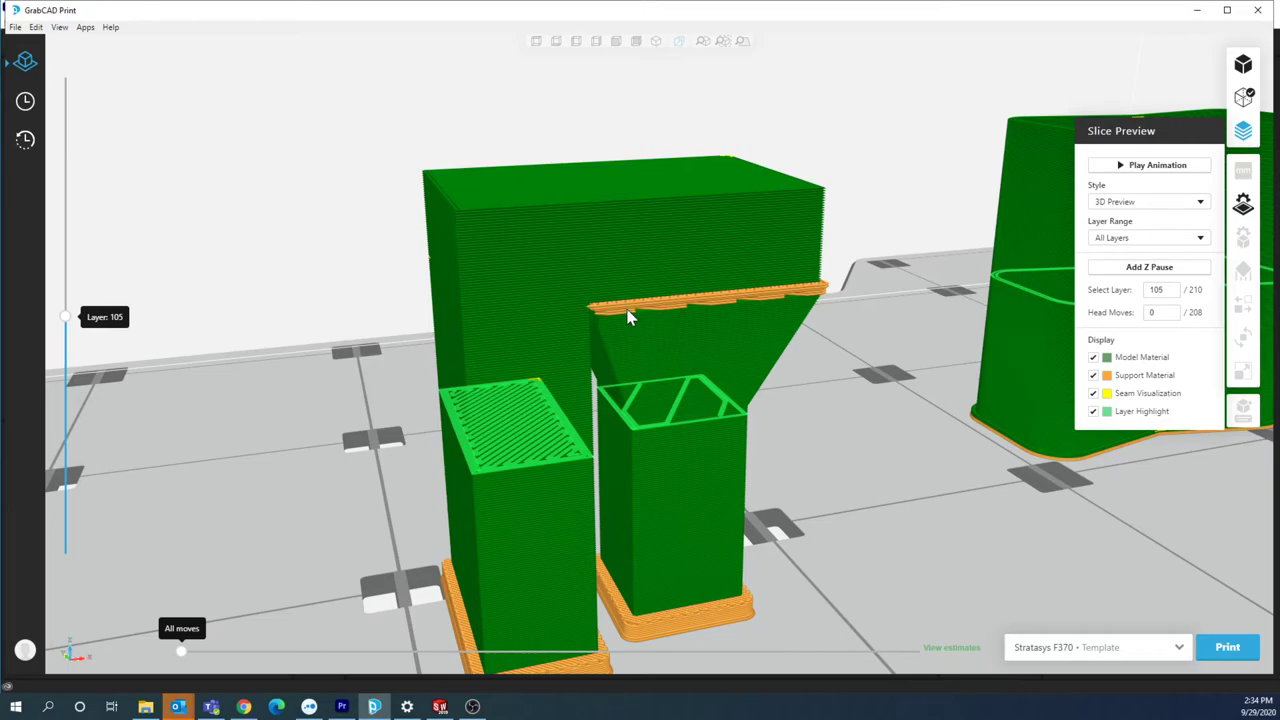
pyautogui.click(659, 343)
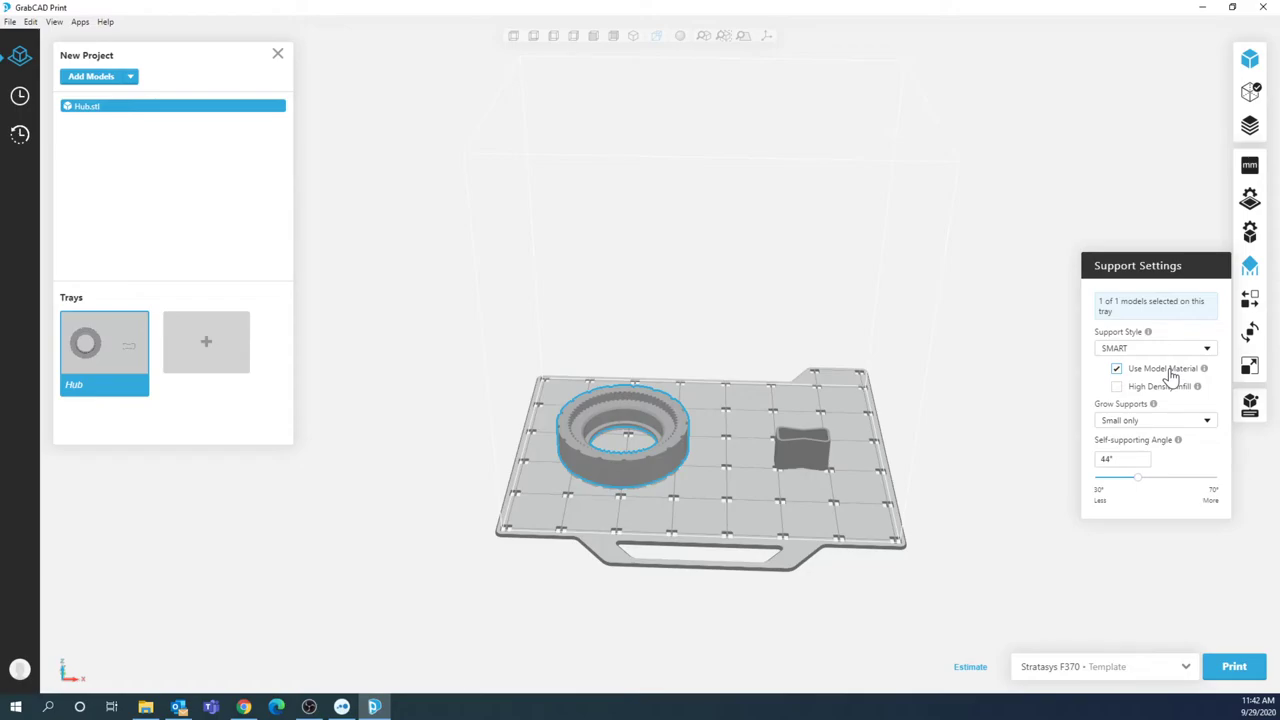
# Auto-arrange the tray, then rearrange the whole project with 0.5 in model spacing.
pyautogui.click(1249, 299)
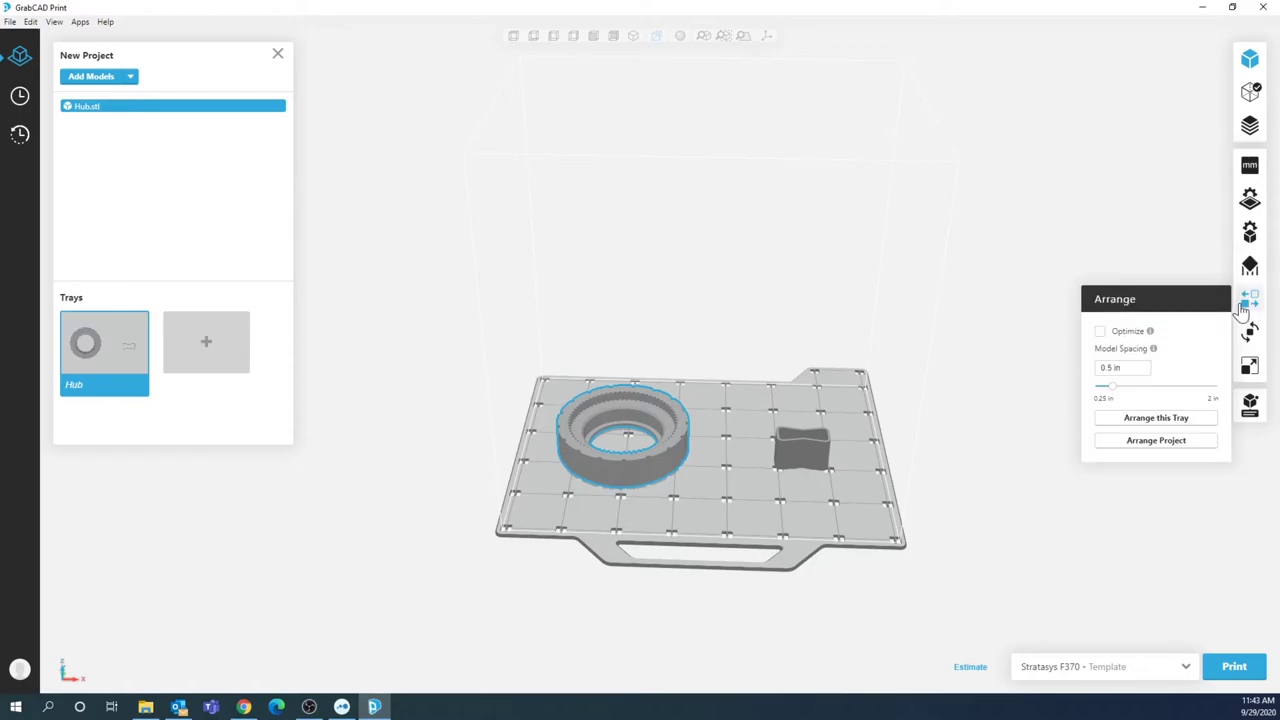
pyautogui.click(1156, 418)
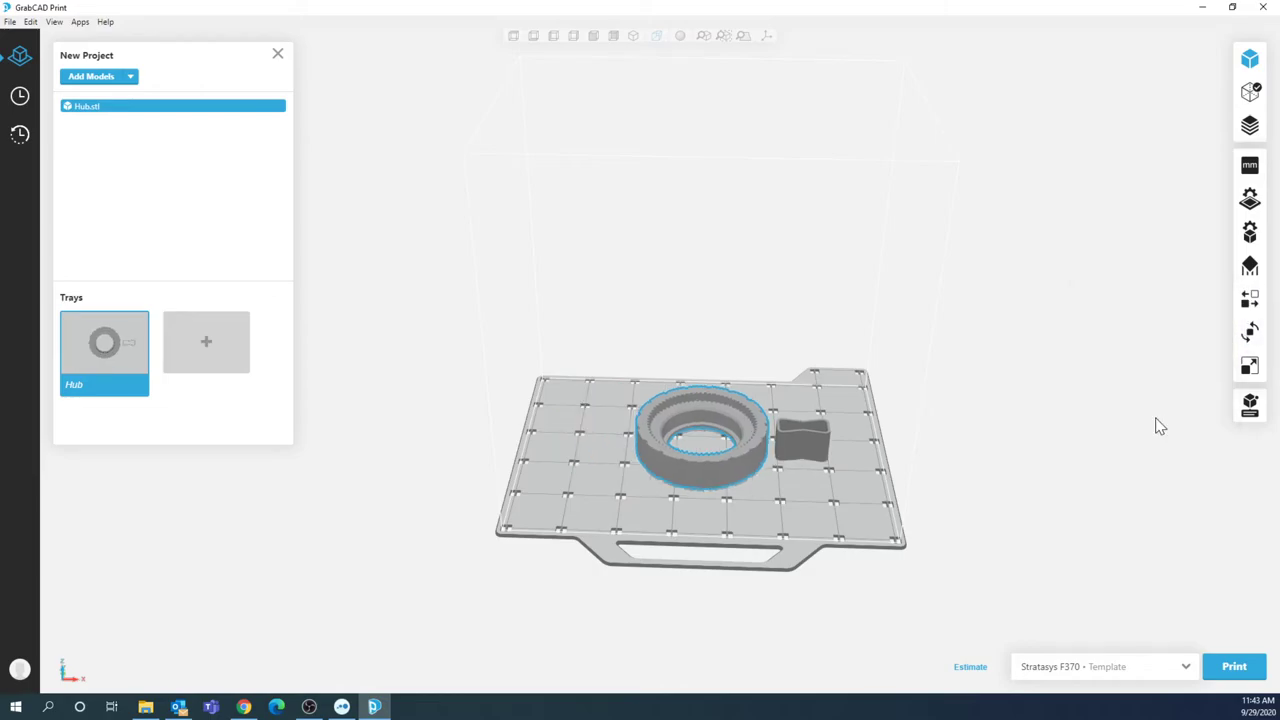
pyautogui.click(1247, 346)
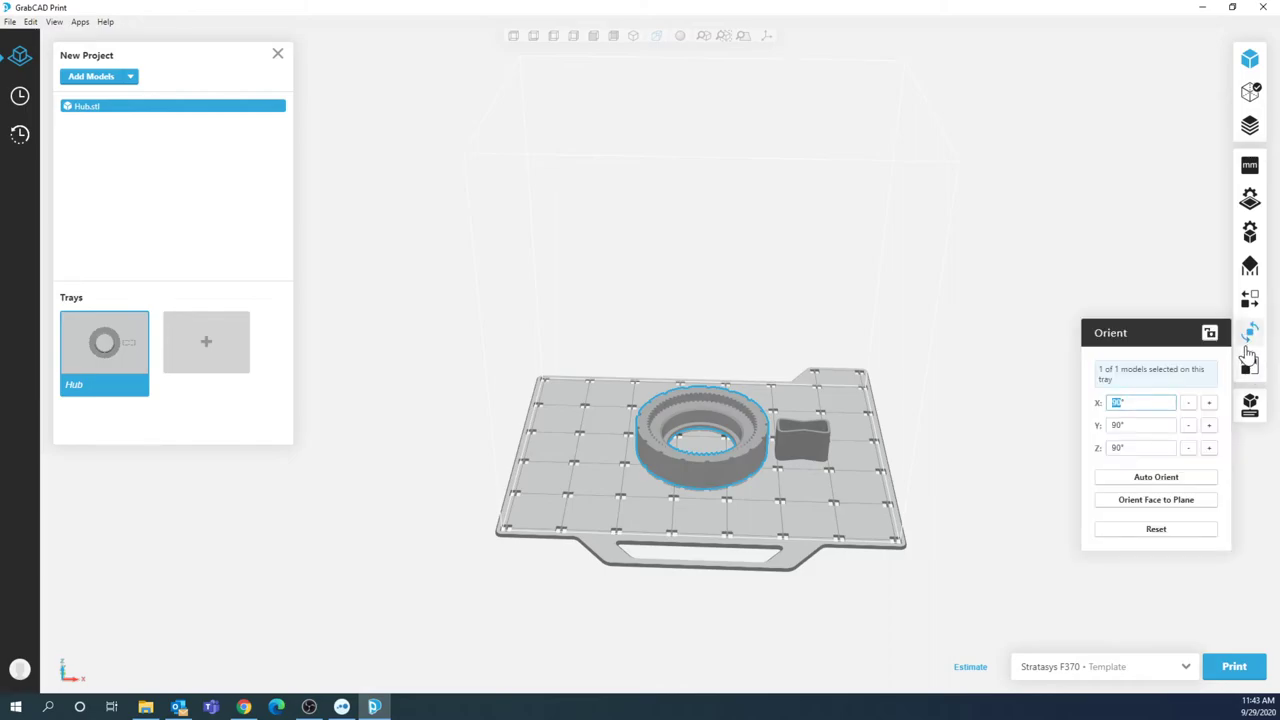
pyautogui.click(1249, 298)
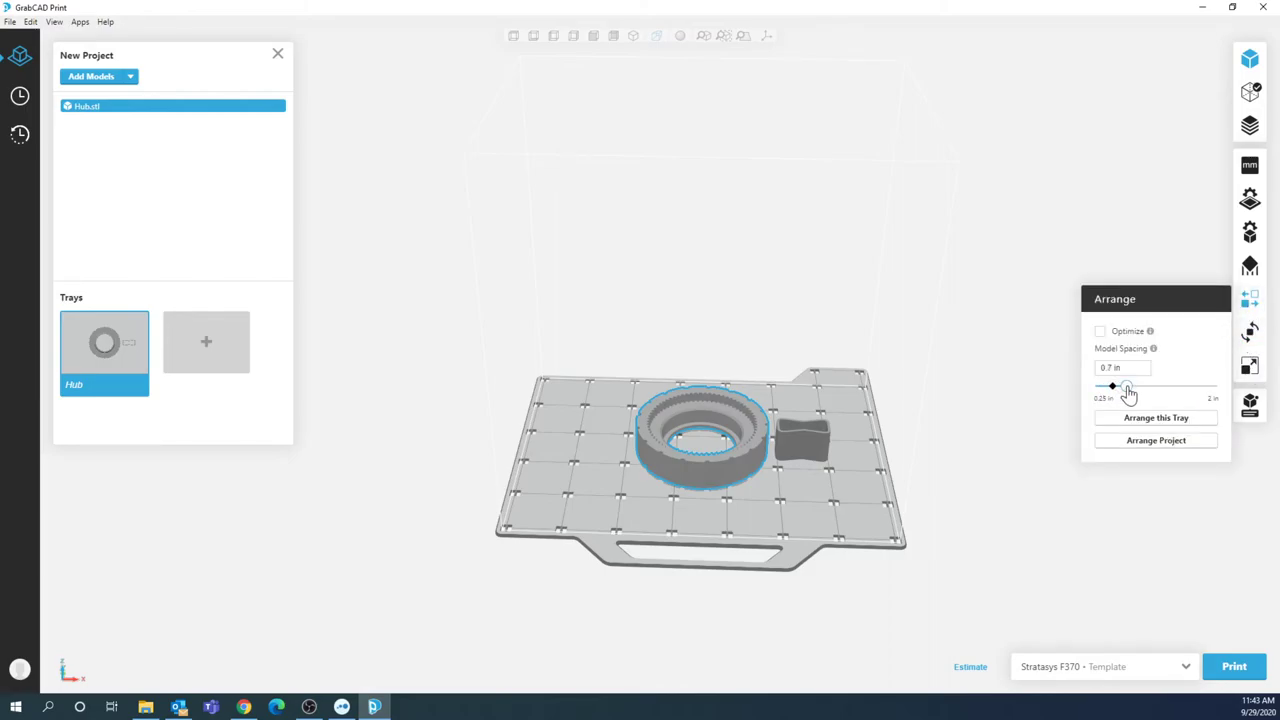
pyautogui.moveTo(1126, 390); pyautogui.dragTo(1114, 396)
pyautogui.click(1128, 443)
# Try rotating the Hub about X, then set its Y rotation to 27°.
pyautogui.click(1249, 333)
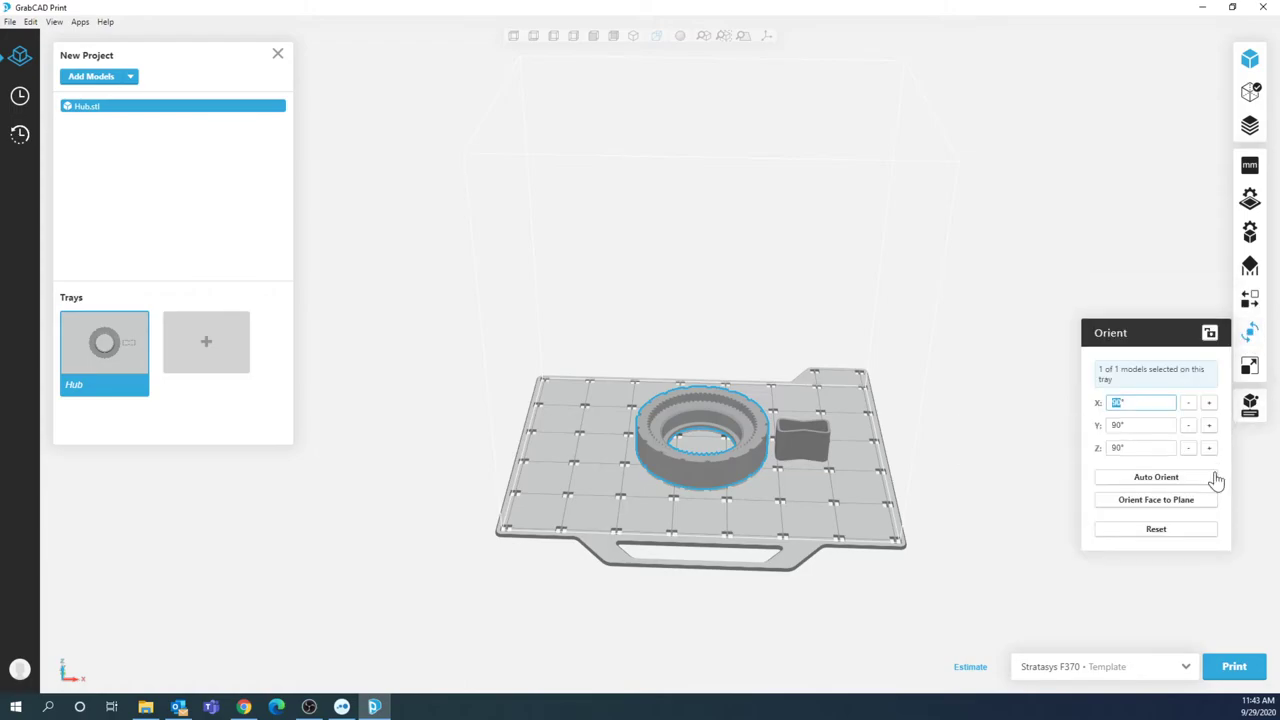
pyautogui.click(1188, 404)
pyautogui.click(1208, 404)
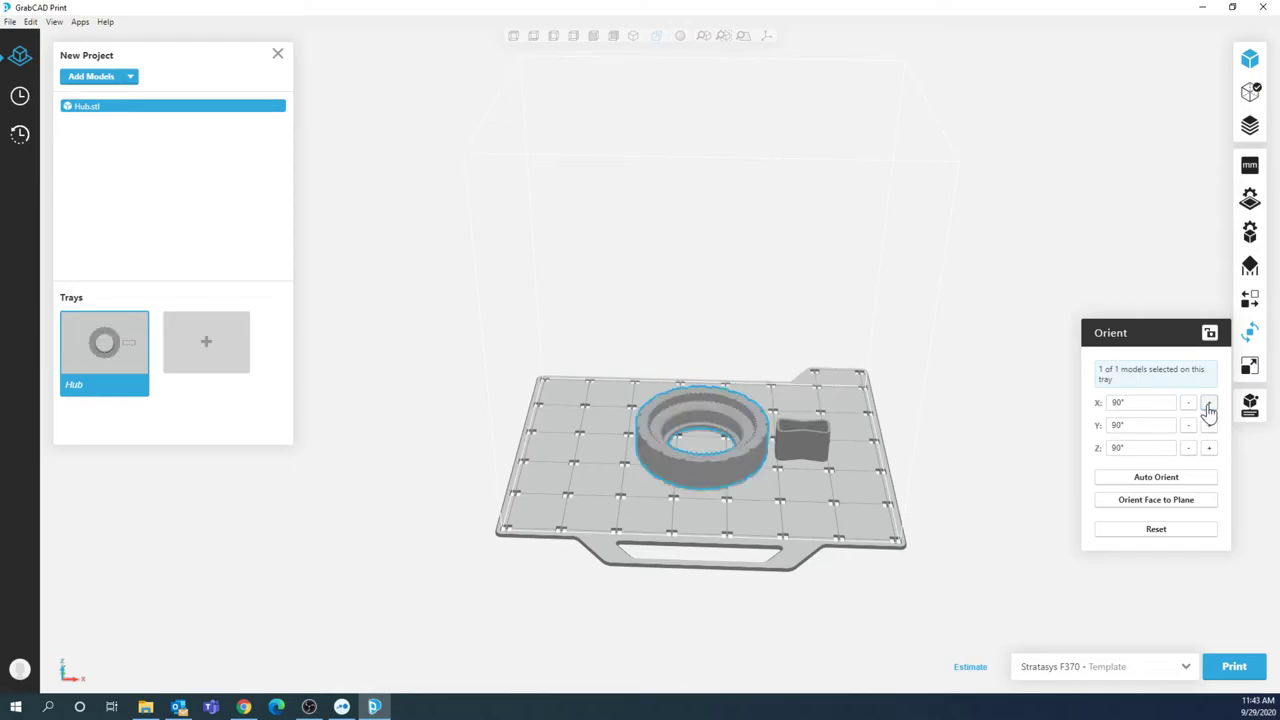
pyautogui.click(1190, 404)
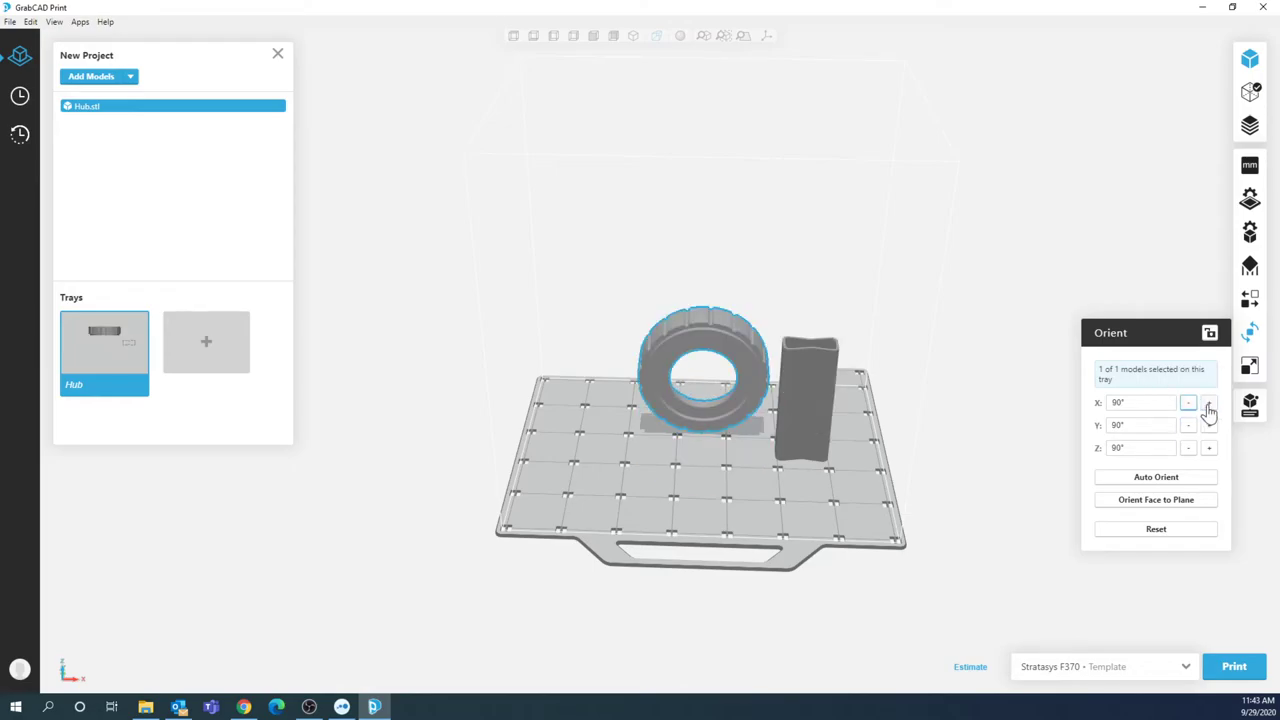
pyautogui.click(1207, 404)
pyautogui.click(1112, 402)
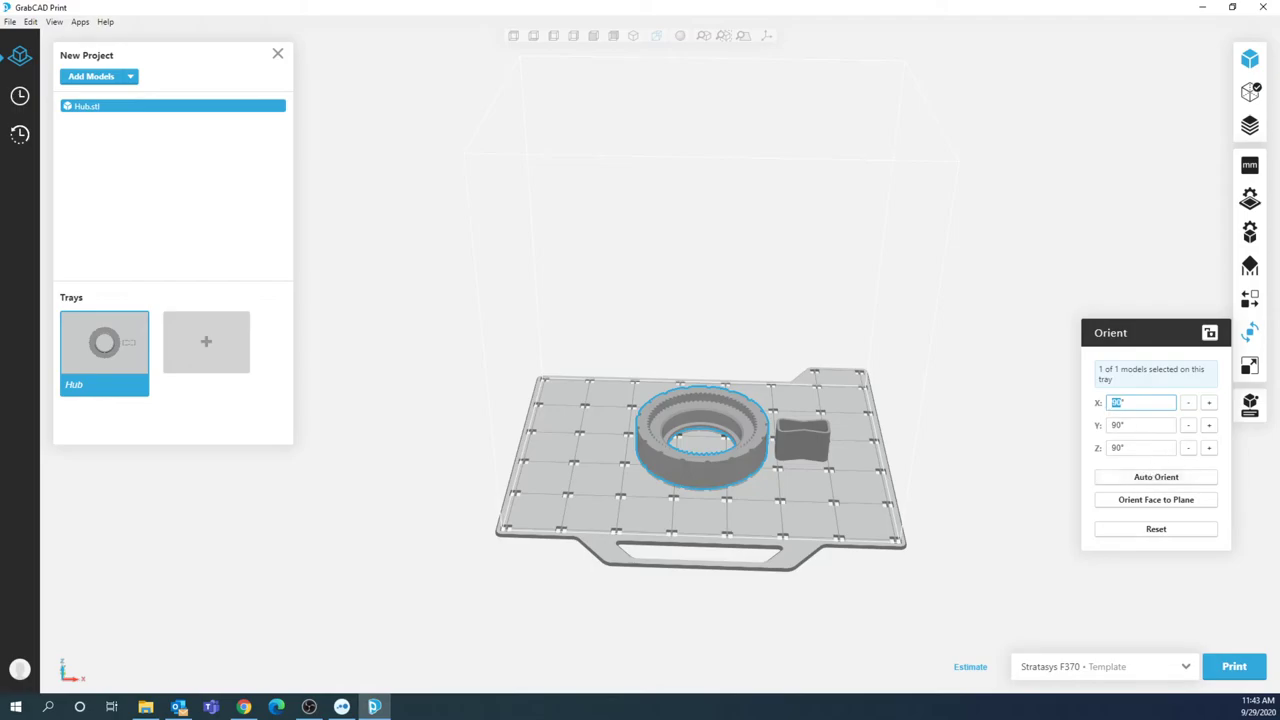
pyautogui.click(1156, 425)
pyautogui.moveTo(1126, 425); pyautogui.dragTo(1100, 433)
pyautogui.write('27')
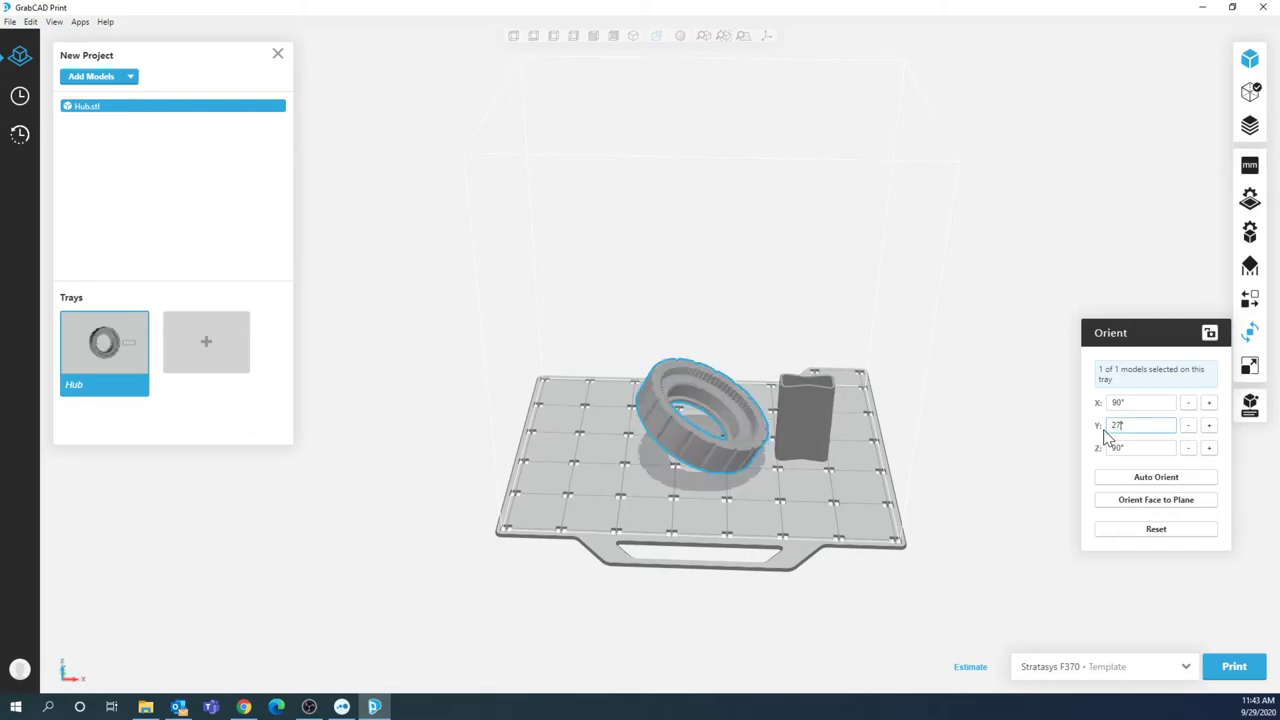
pyautogui.press('Return')
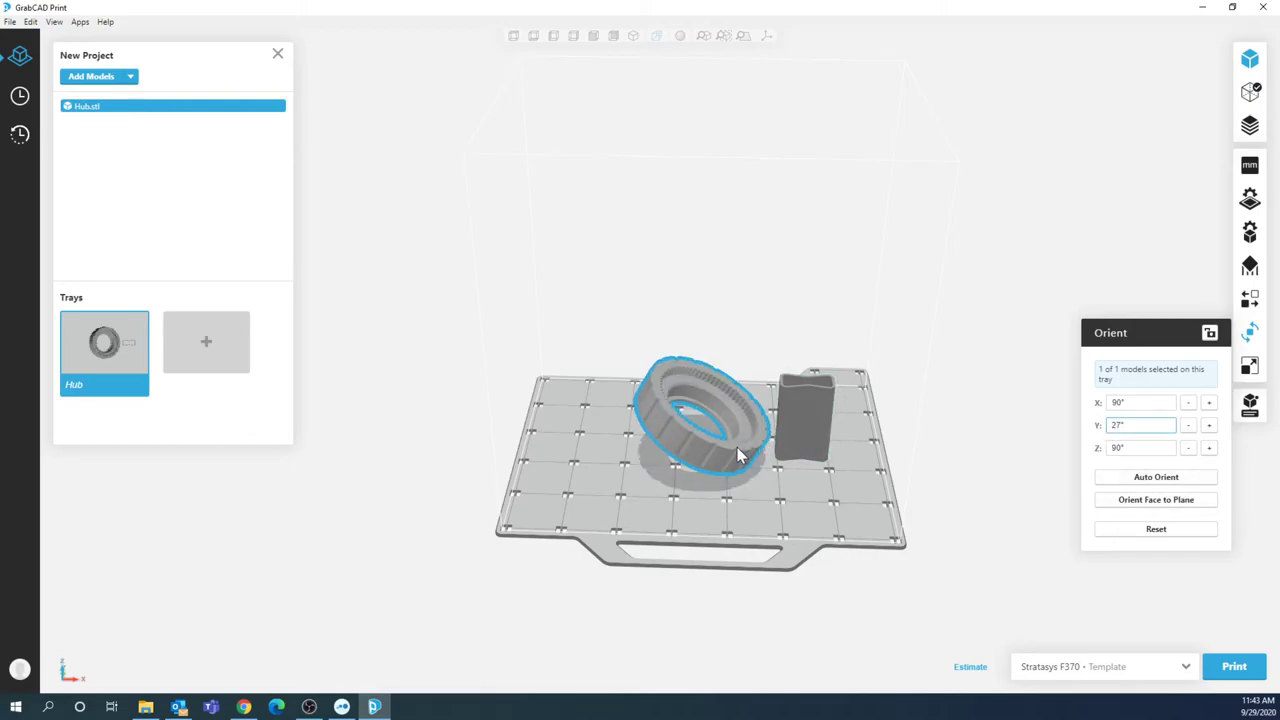
# Auto-orient the Hub to 90° on X, Y and Z, then reselect it.
pyautogui.click(1127, 481)
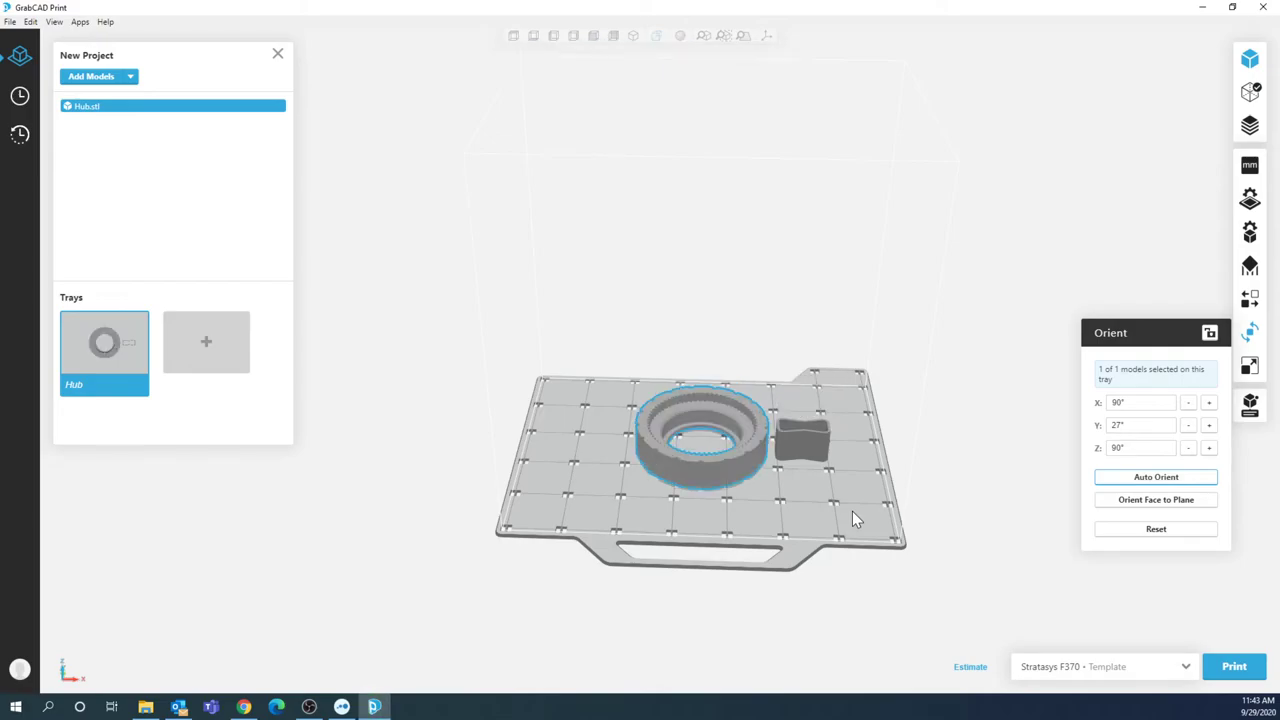
pyautogui.moveTo(852, 511)
pyautogui.mouseDown(button='right')
pyautogui.moveTo(807, 512)
pyautogui.moveTo(782, 467)
pyautogui.moveTo(843, 528)
pyautogui.mouseUp(button='right')
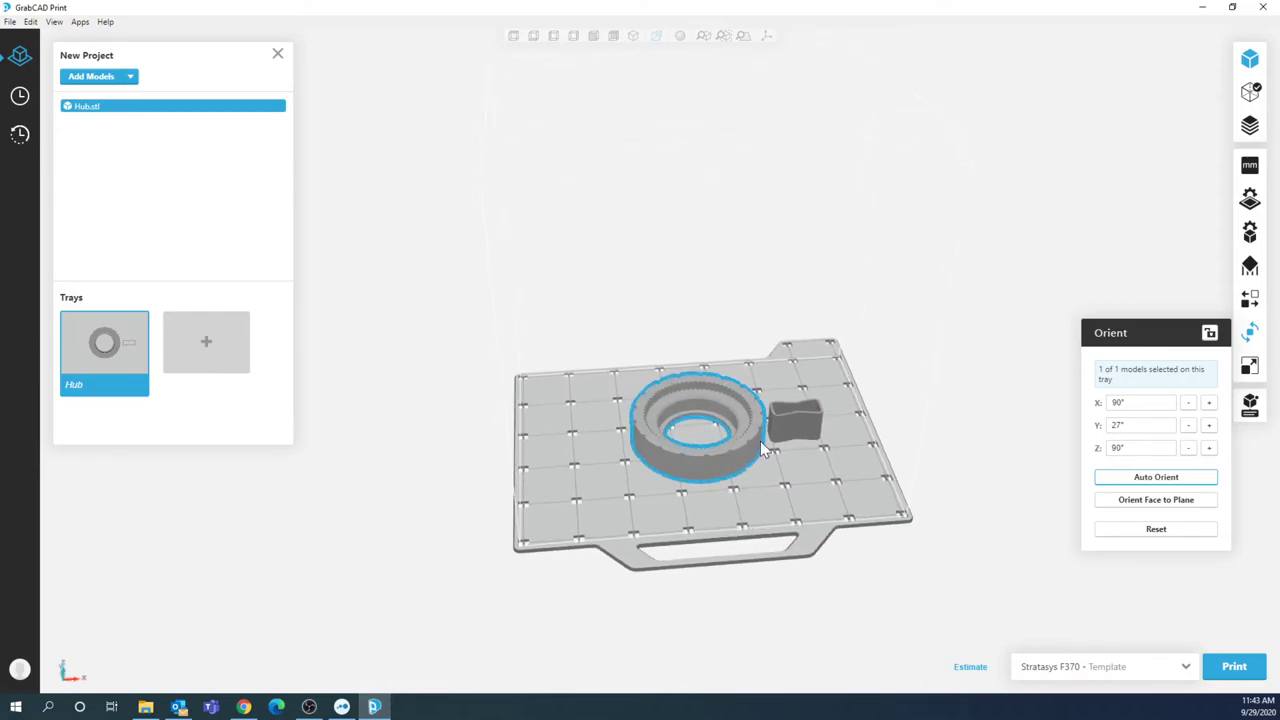
pyautogui.scroll(3, 757, 443)
pyautogui.scroll(2, 757, 443)
pyautogui.rightClick(812, 533)
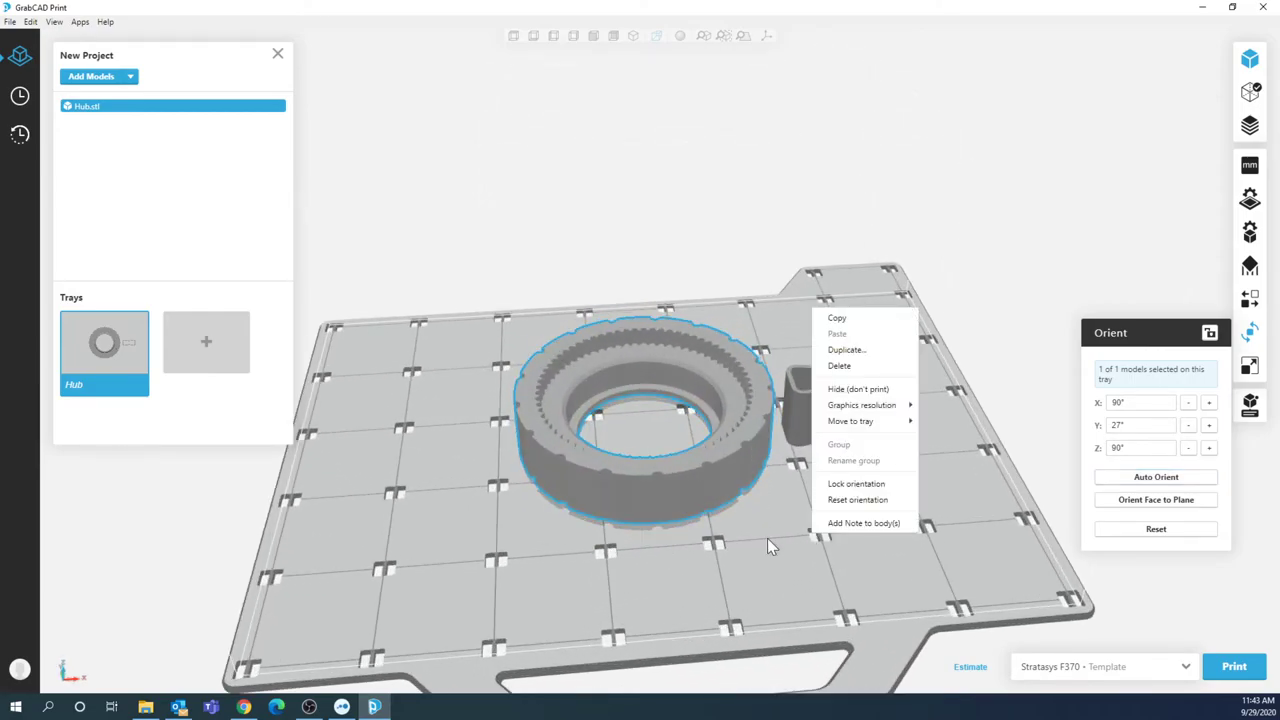
pyautogui.click(778, 548)
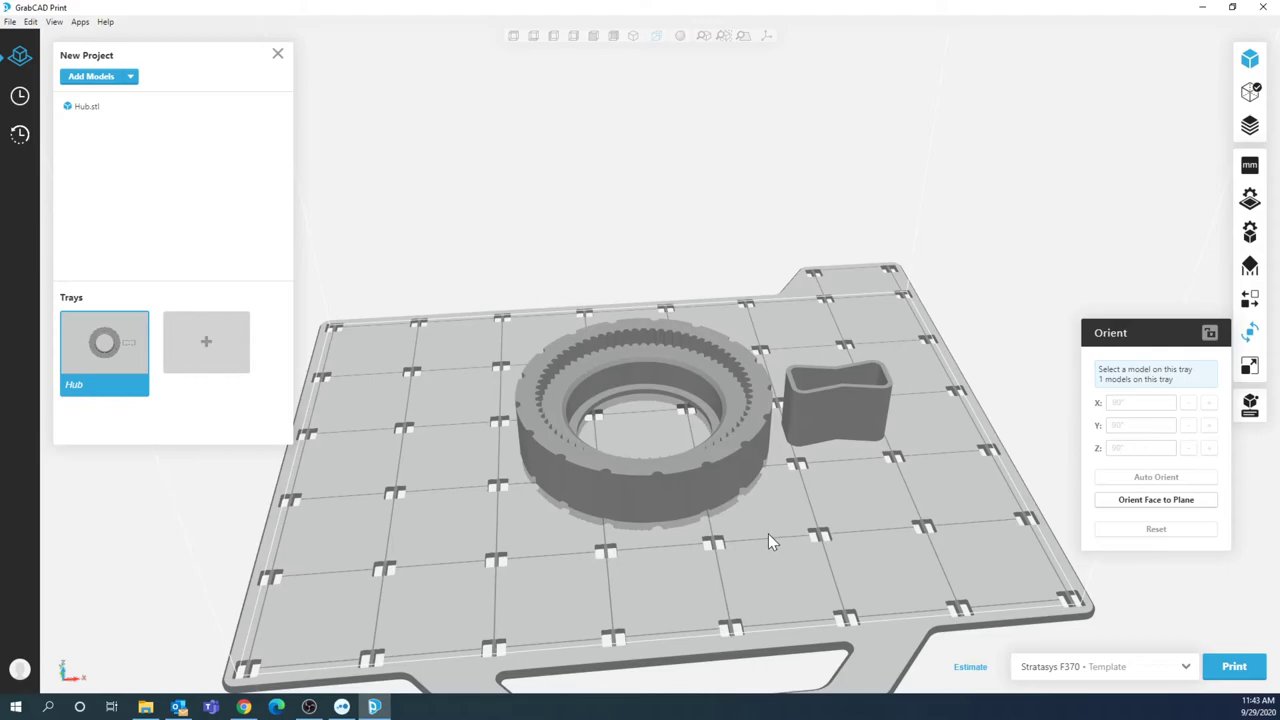
pyautogui.click(714, 448)
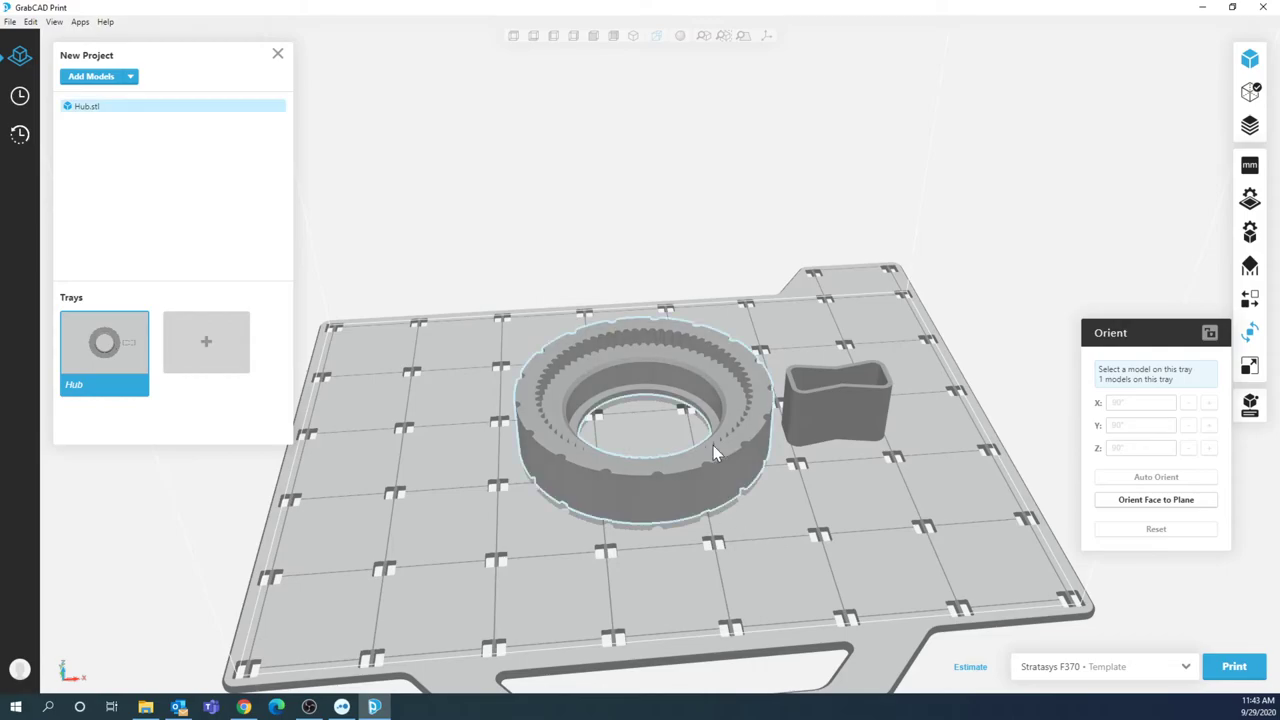
# Use face-to-plane orientation to lay the Hub's chosen face down on the tray and confirm.
pyautogui.click(1156, 500)
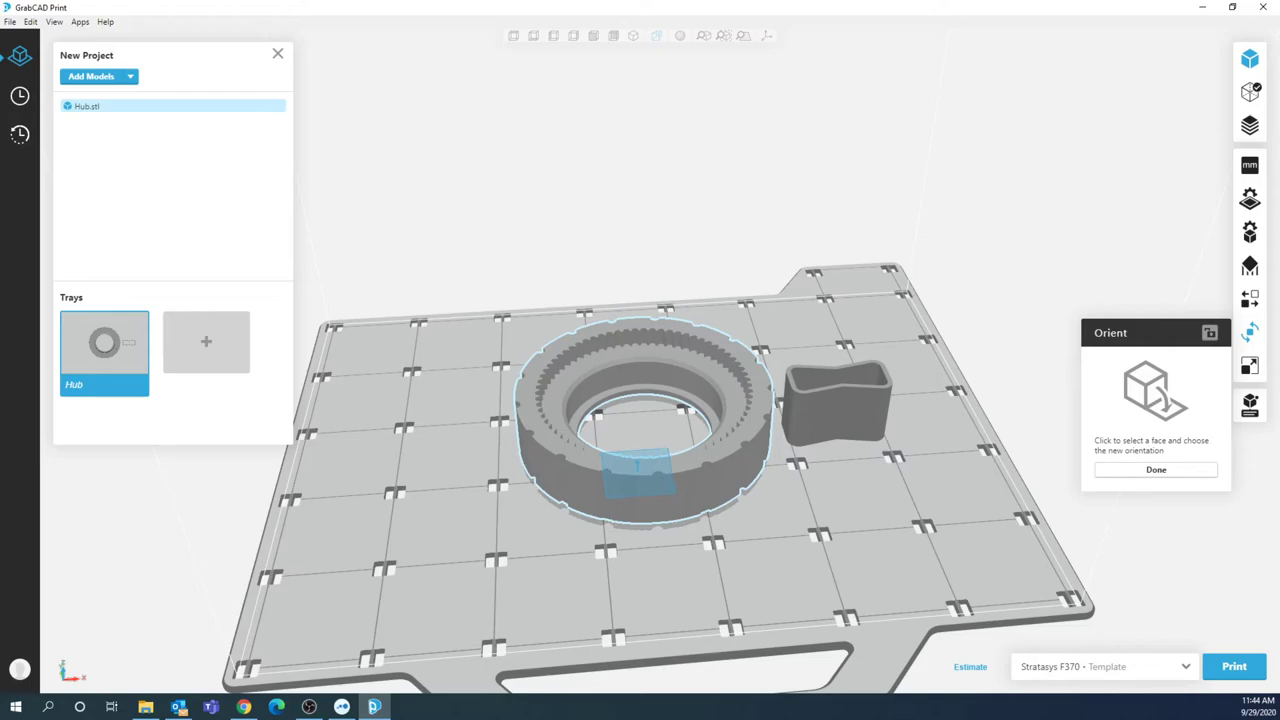
pyautogui.click(640, 470)
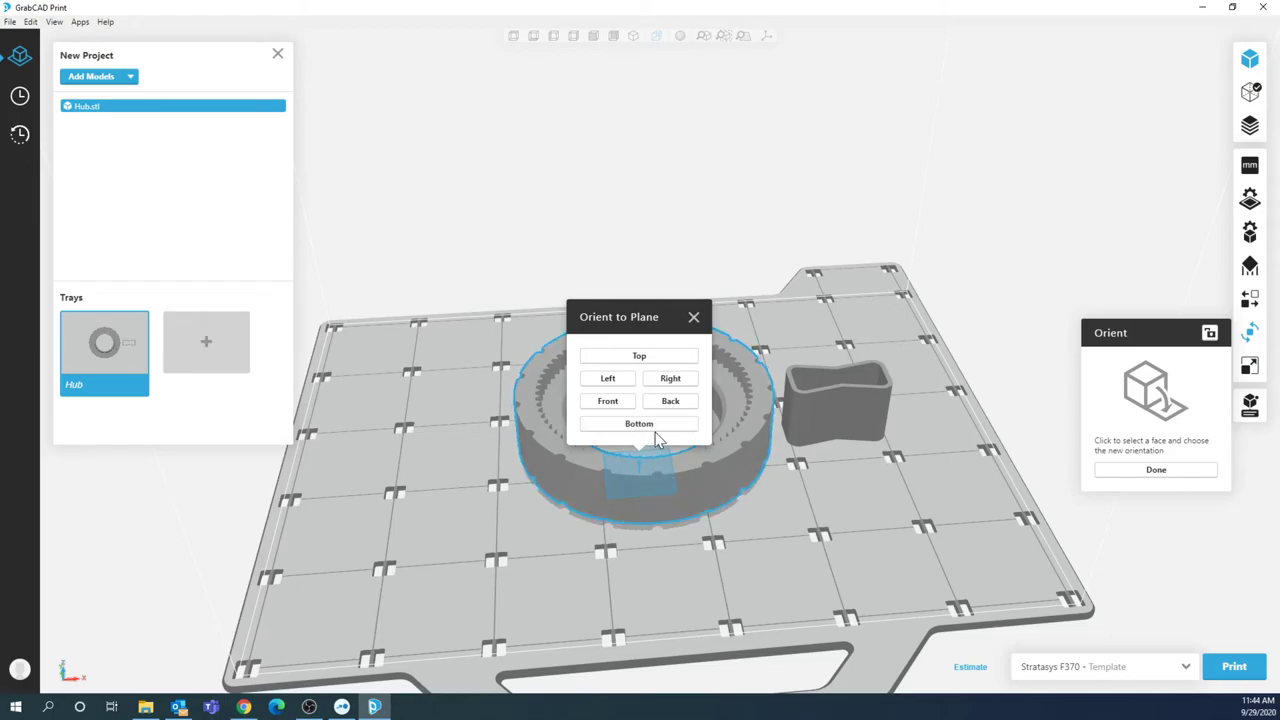
pyautogui.click(645, 426)
pyautogui.moveTo(731, 561); pyautogui.dragTo(728, 515, button='right')
pyautogui.scroll(4, 645, 375)
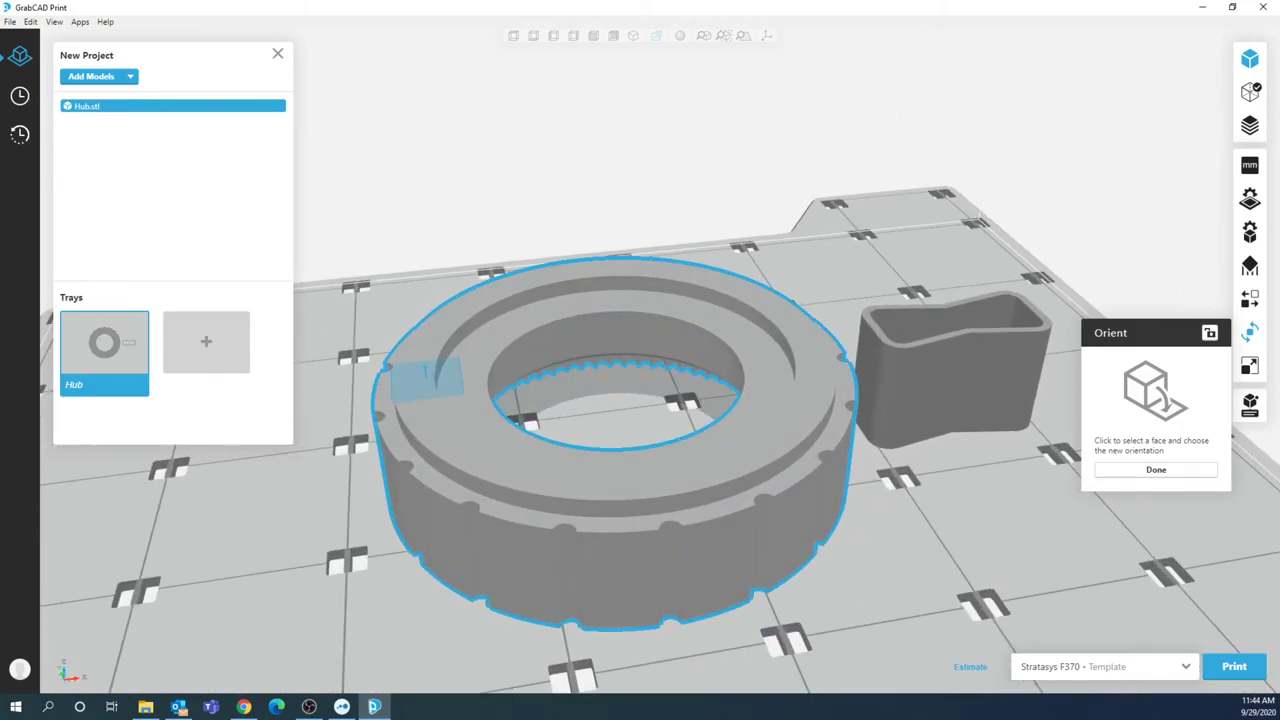
pyautogui.click(427, 396)
pyautogui.click(446, 280)
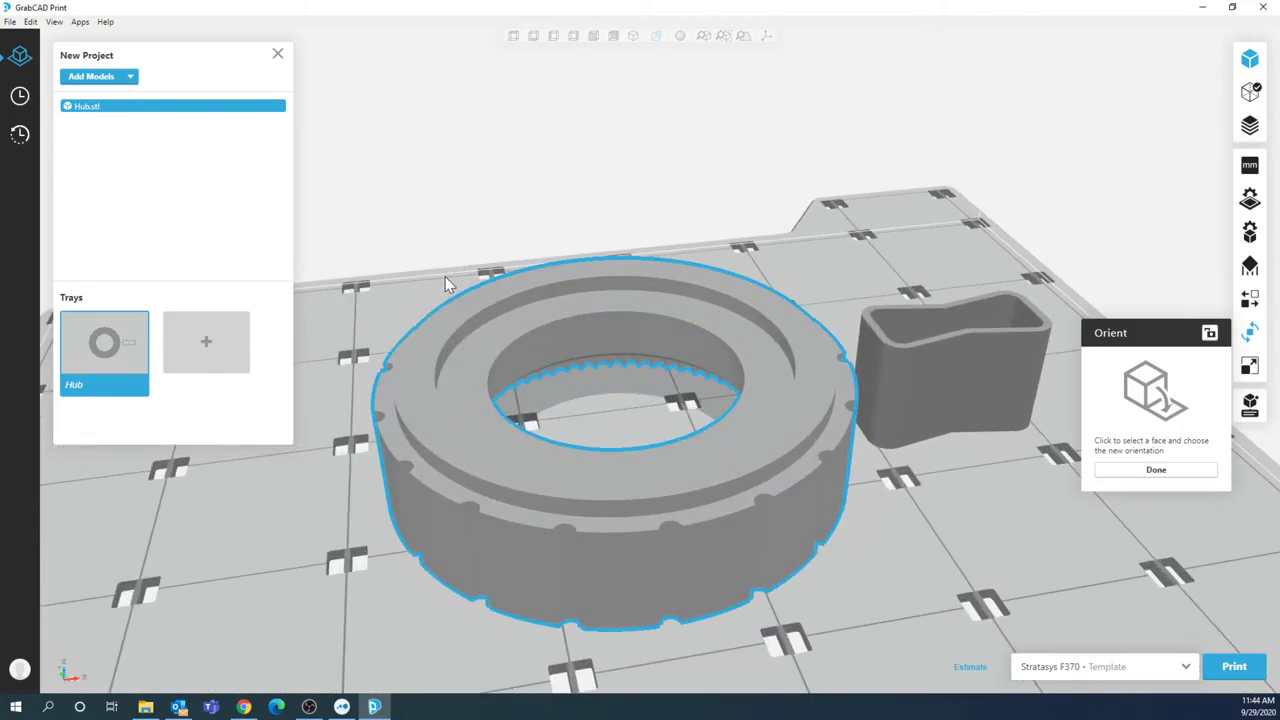
pyautogui.click(422, 378)
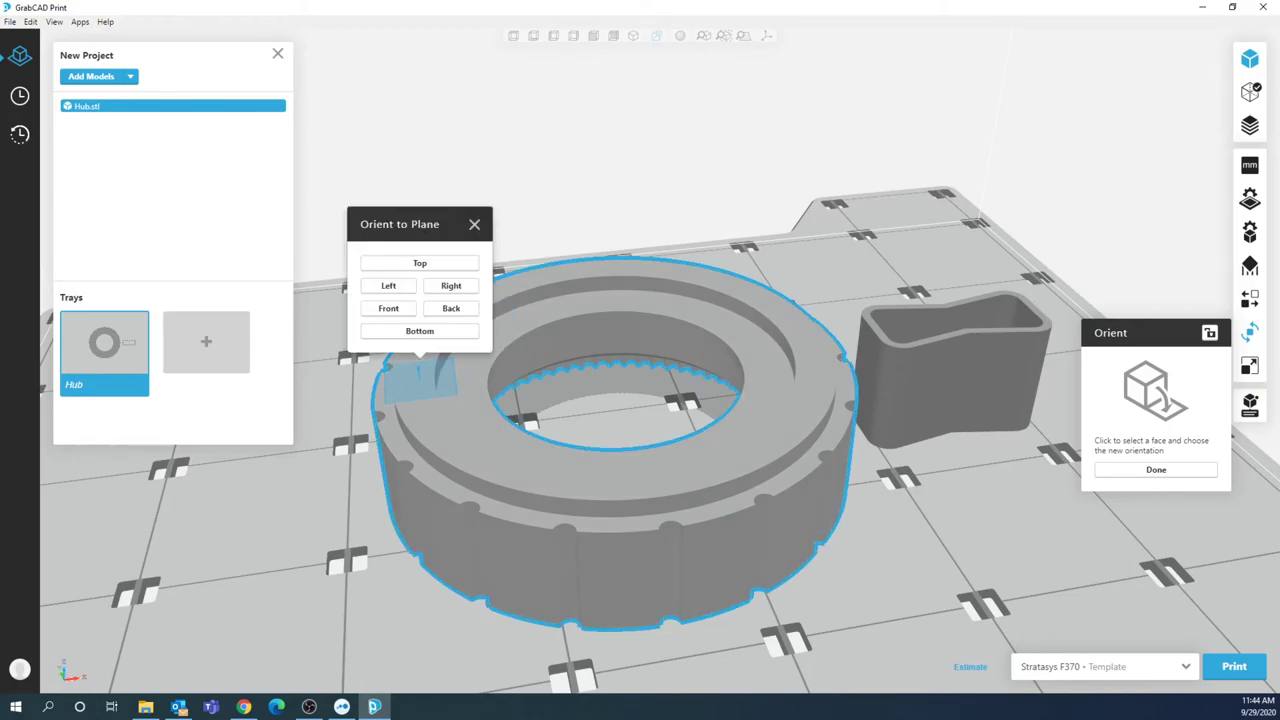
pyautogui.click(453, 337)
pyautogui.scroll(3, 604, 489)
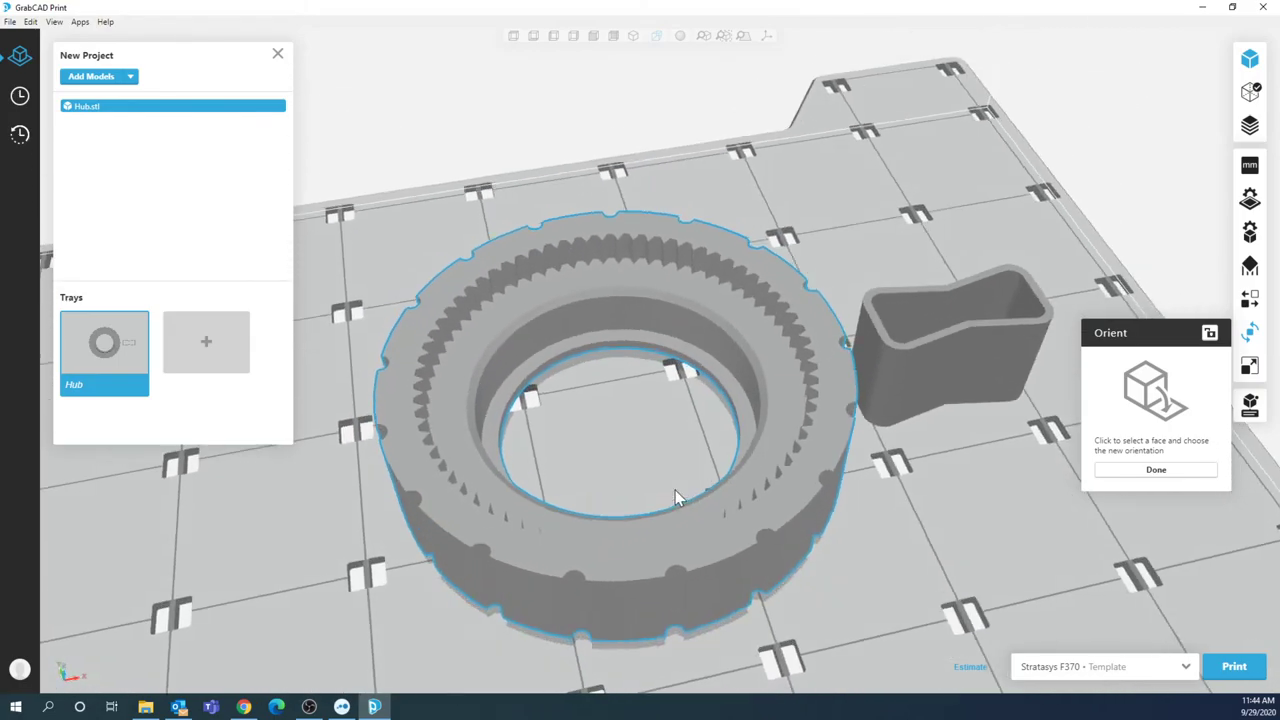
pyautogui.click(1157, 472)
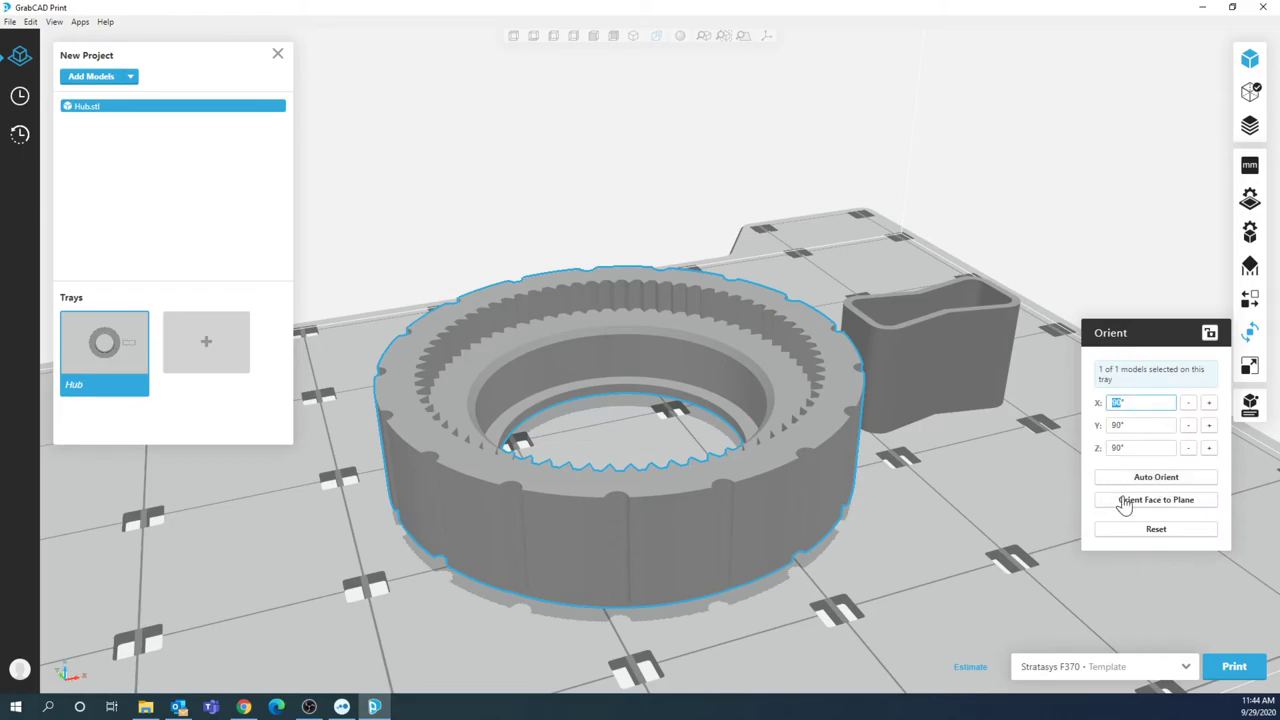
# Scale the Hub uniformly to 125% on X.
pyautogui.click(1249, 366)
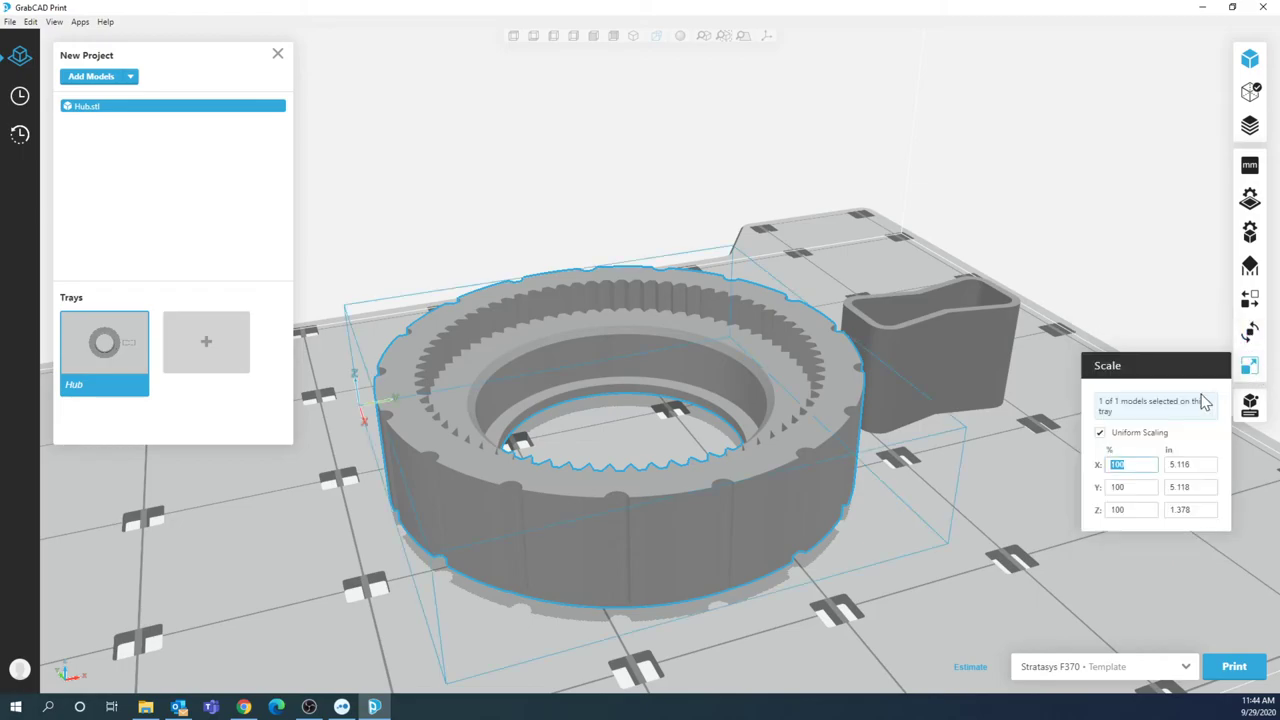
pyautogui.click(1100, 433)
pyautogui.write('125')
pyautogui.press('Return')
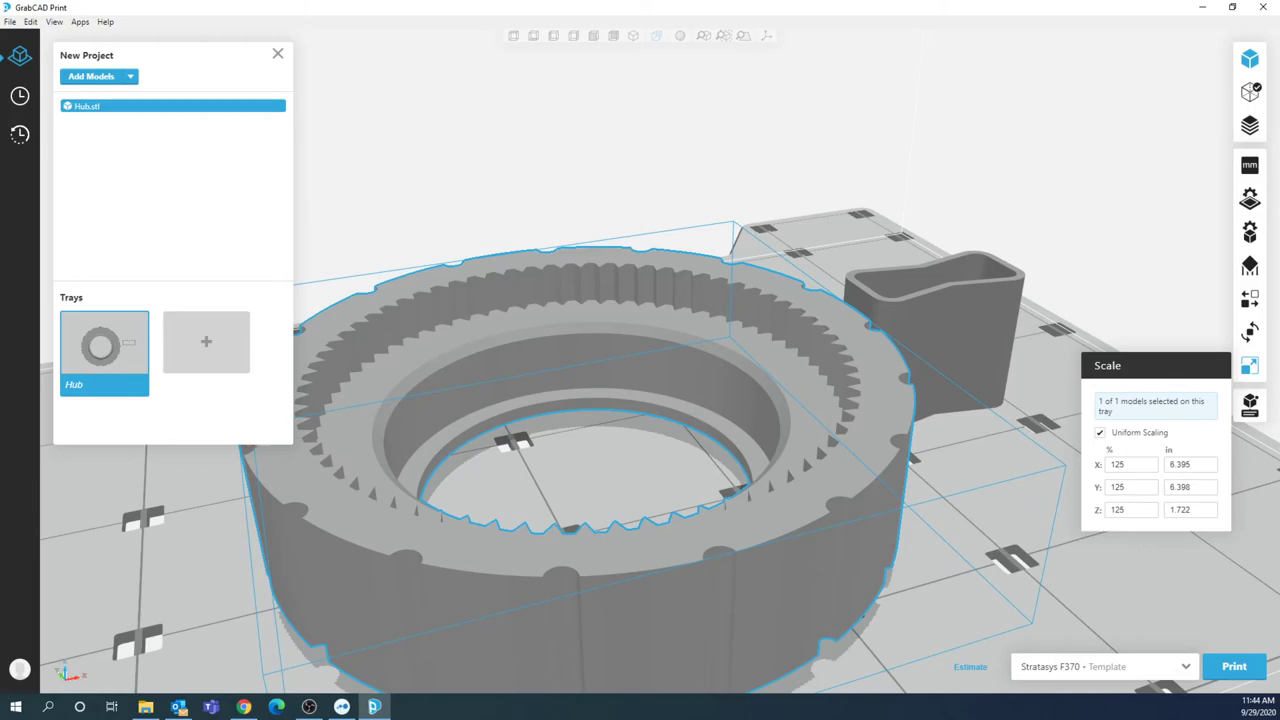
# Return the Hub to 100% with uniform scaling on and close the Scale panel.
pyautogui.click(1127, 487)
pyautogui.press('Tab')
pyautogui.click(1101, 434)
pyautogui.press('Tab')
pyautogui.write('100')
pyautogui.press('Return')
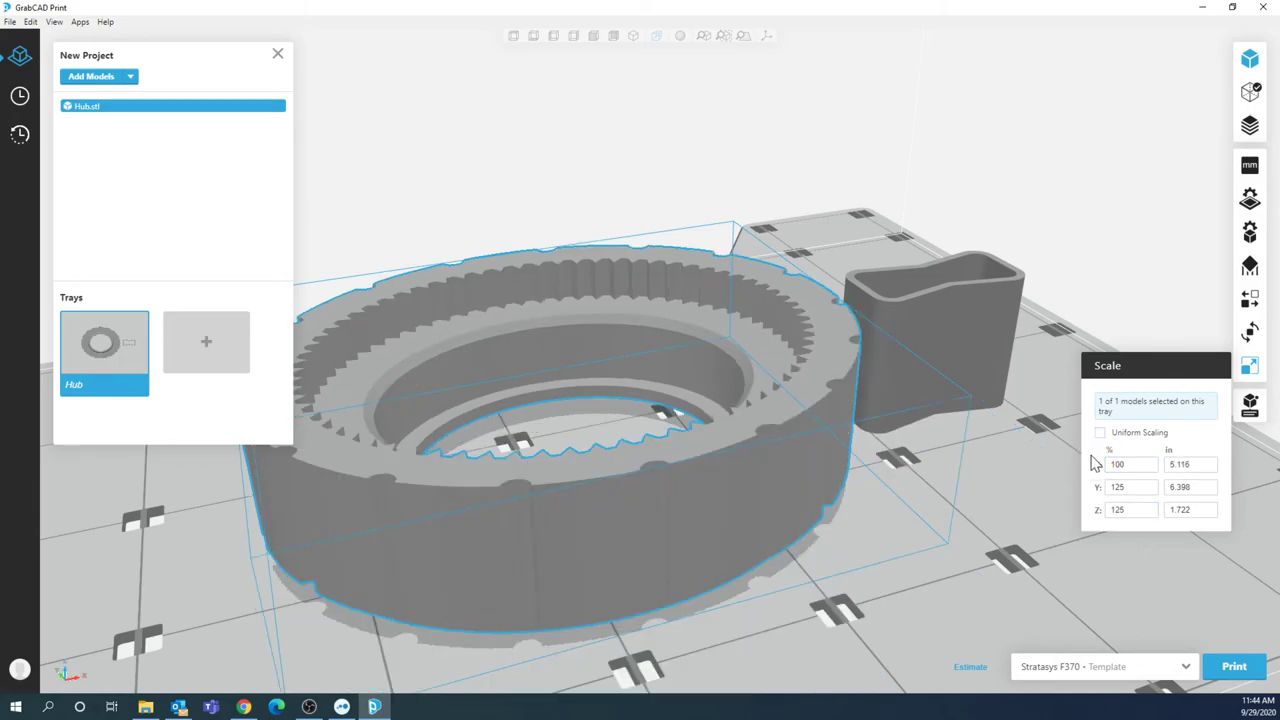
pyautogui.moveTo(1040, 440); pyautogui.dragTo(763, 472, button='right')
pyautogui.click(1132, 437)
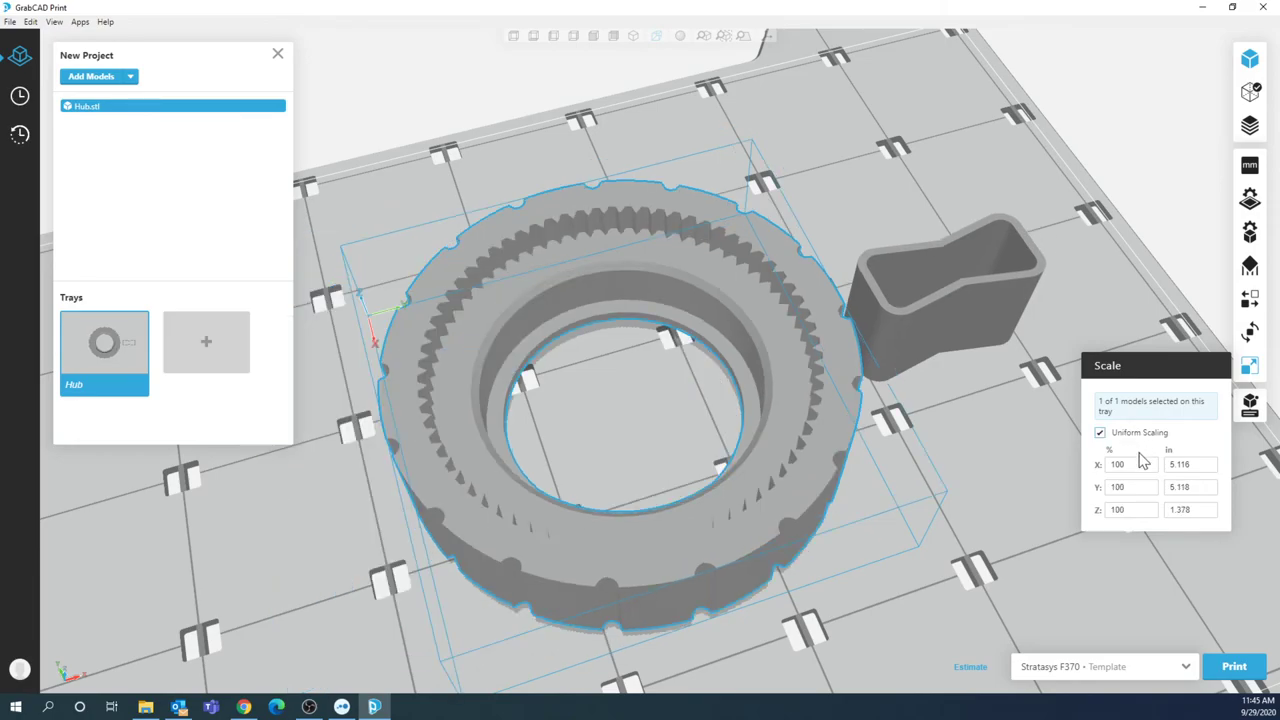
pyautogui.scroll(-8, 755, 452)
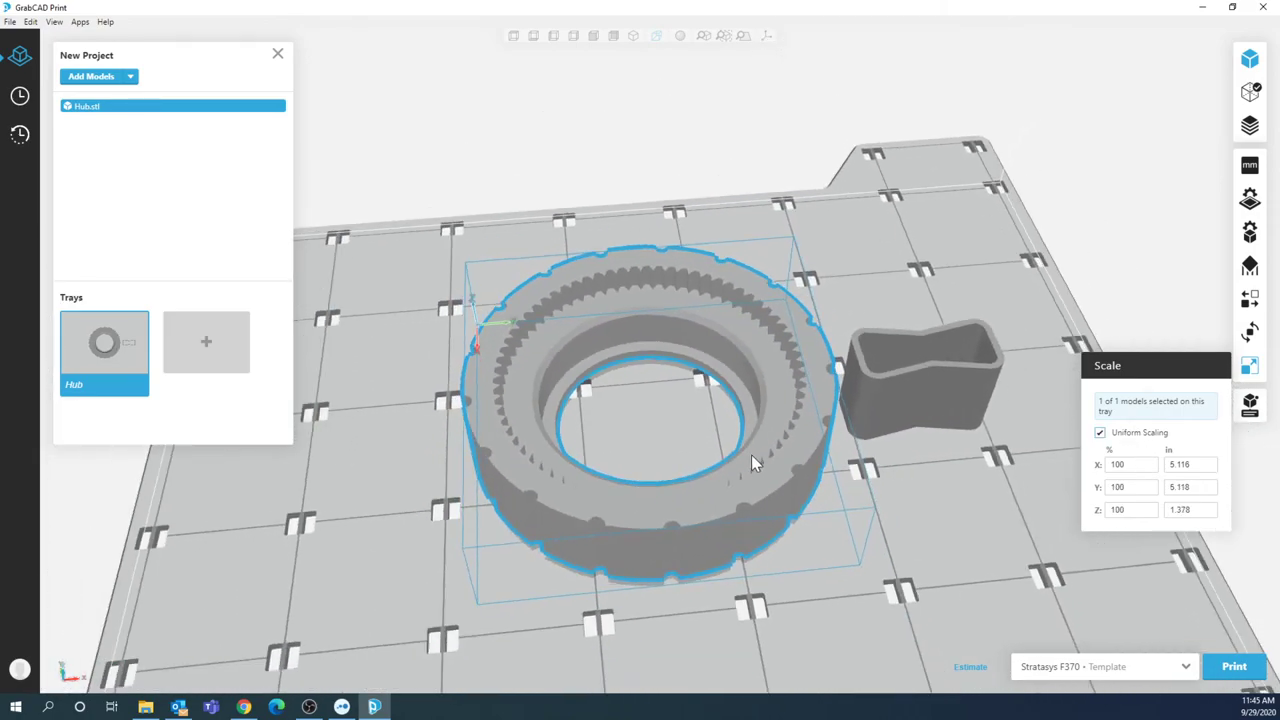
pyautogui.click(1260, 372)
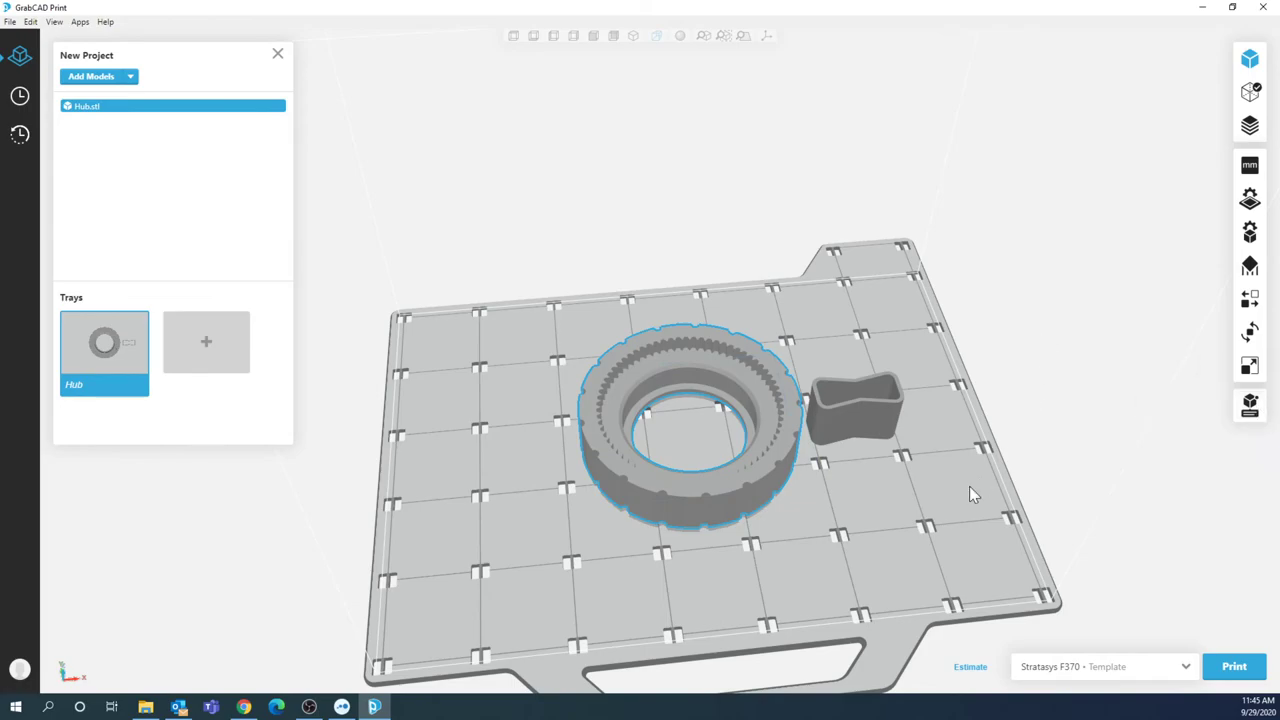
# Slice the tray to get the 148-layer Slice Preview of the Hub.
pyautogui.moveTo(969, 486); pyautogui.dragTo(934, 503, button='right')
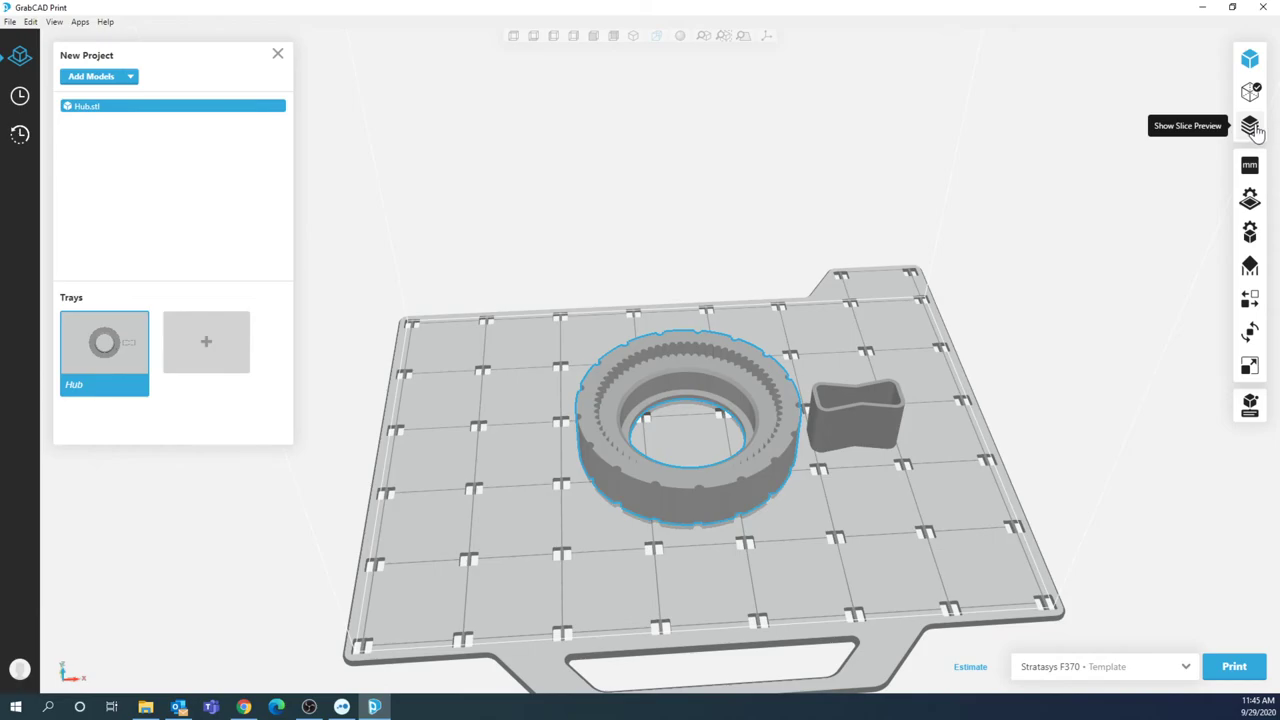
pyautogui.click(1251, 127)
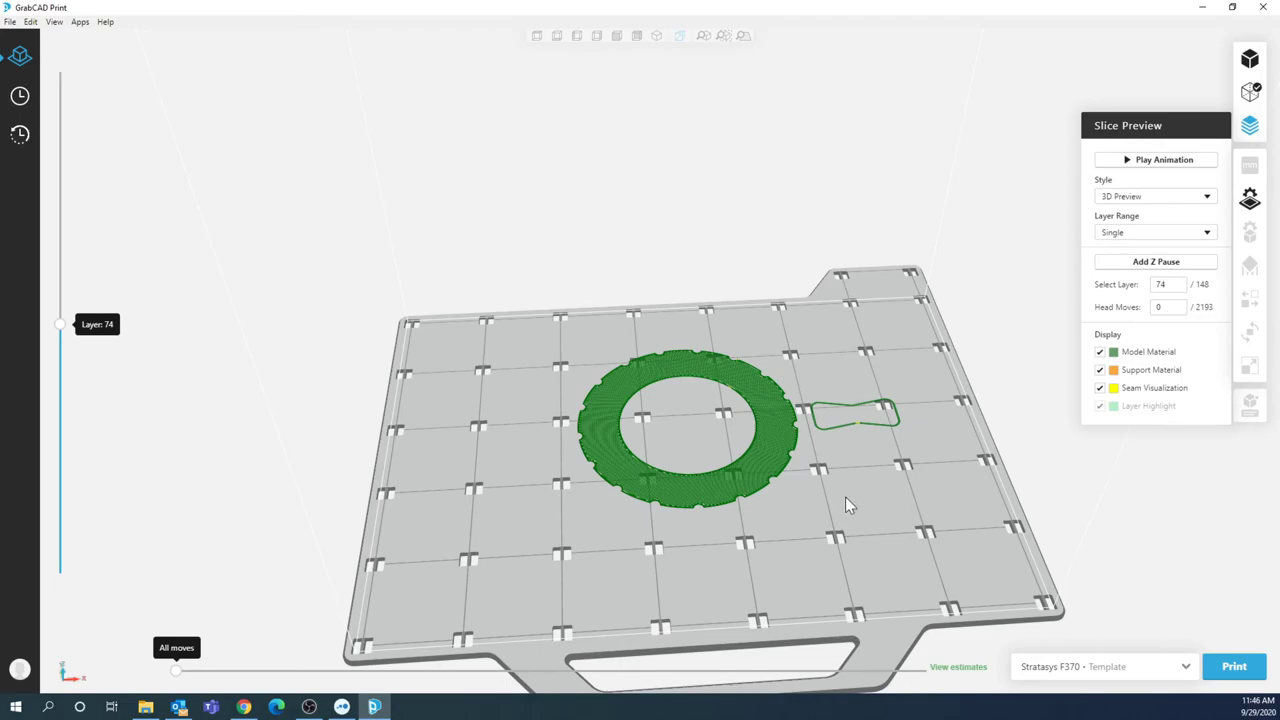
pyautogui.click(958, 667)
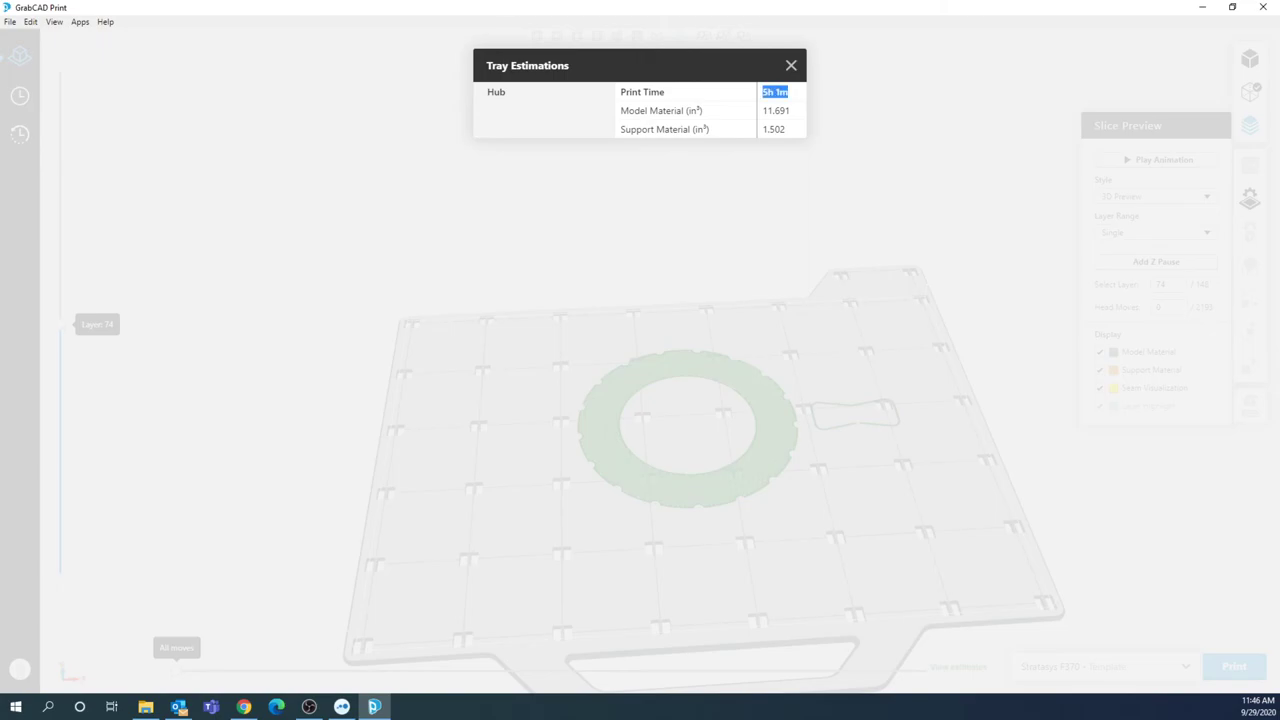
pyautogui.moveTo(790, 110); pyautogui.dragTo(772, 110)
pyautogui.doubleClick(773, 129)
pyautogui.click(790, 67)
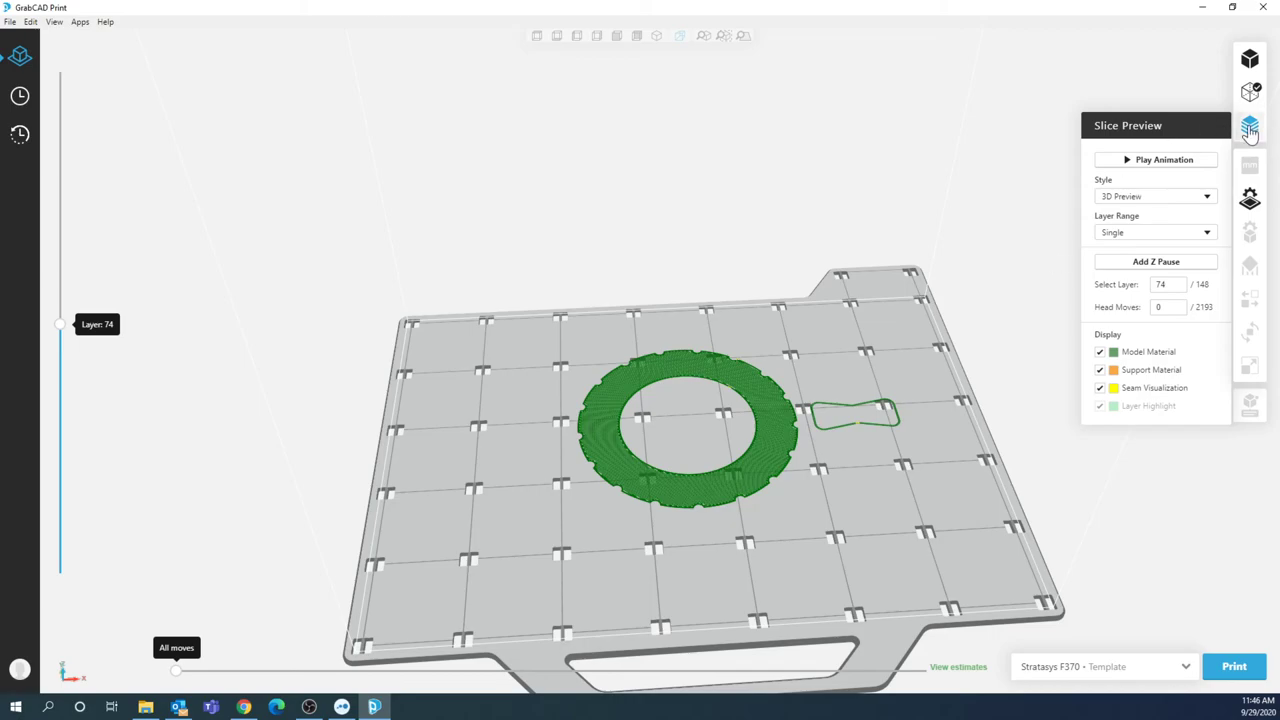
# Play and stop the build animation, show All Layers, and raise the preview to layer 81.
pyautogui.click(1172, 161)
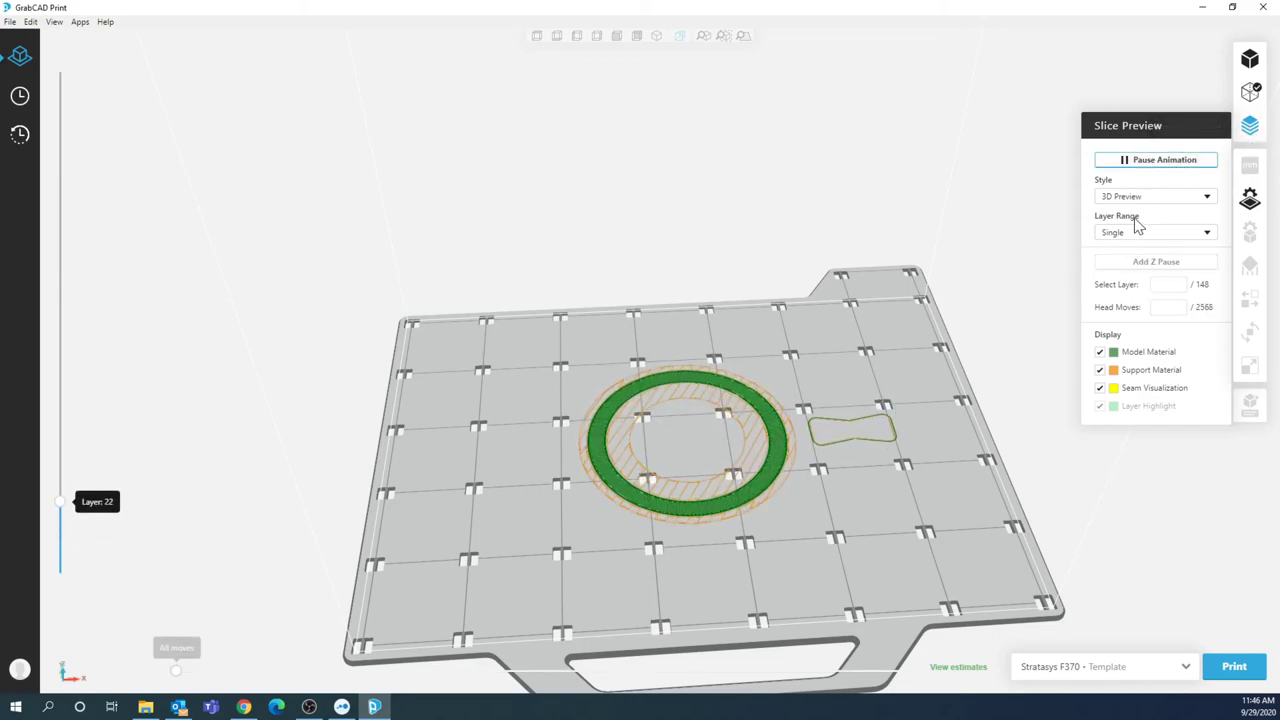
pyautogui.click(1129, 162)
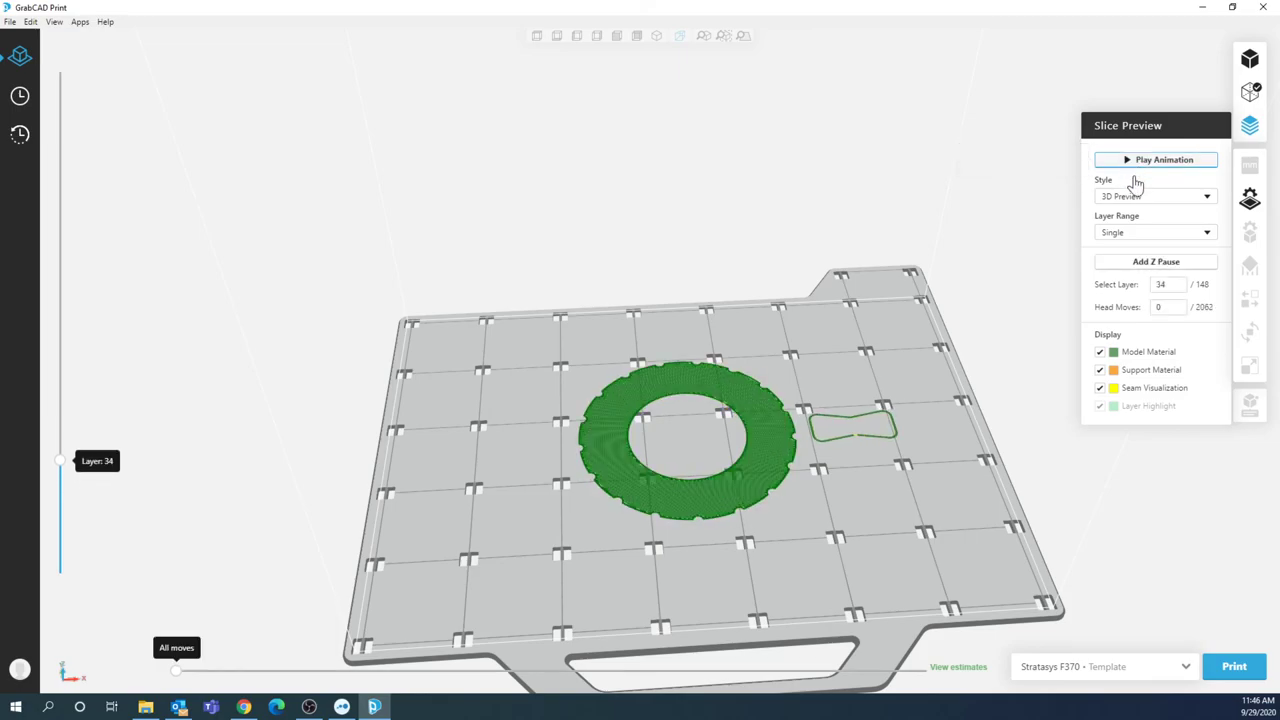
pyautogui.click(1128, 237)
pyautogui.click(1131, 248)
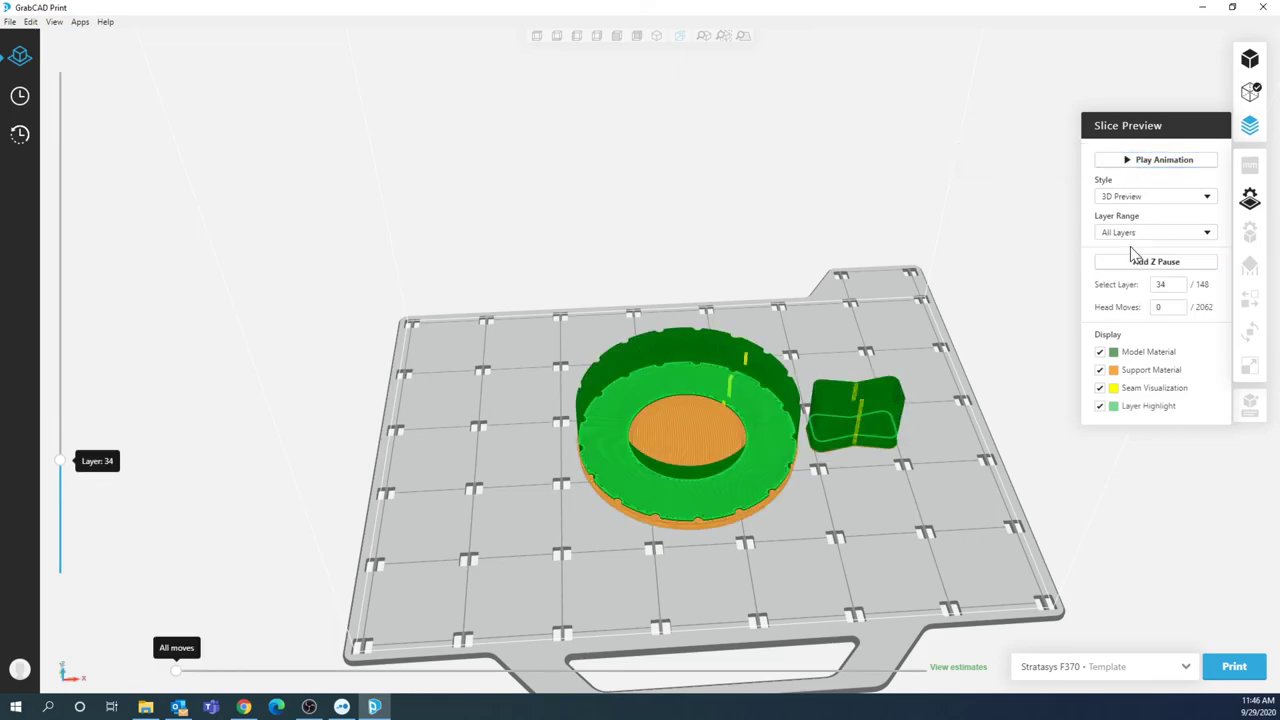
pyautogui.moveTo(768, 376); pyautogui.dragTo(735, 428, button='right')
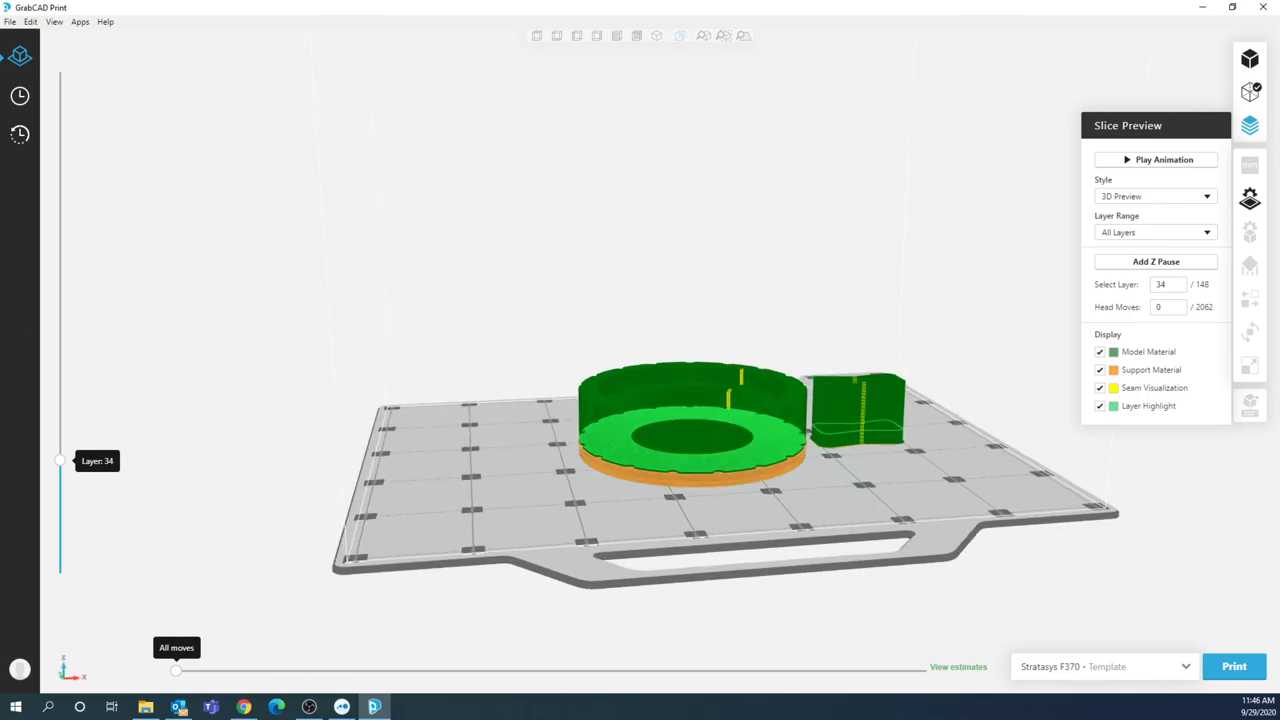
pyautogui.moveTo(60, 463); pyautogui.dragTo(60, 300)
# Switch Layer Range to Up to Layer and scrub and replay the build to layer 96.
pyautogui.click(1125, 232)
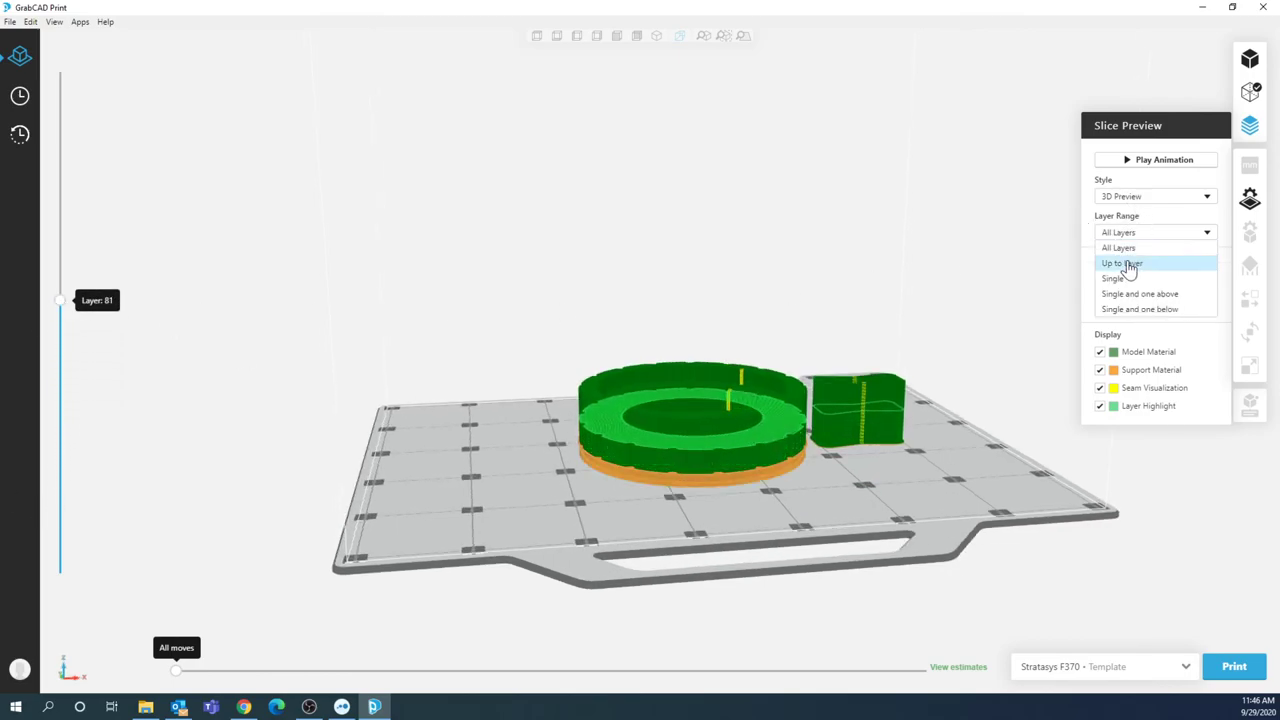
pyautogui.click(1122, 264)
pyautogui.moveTo(690, 460); pyautogui.dragTo(680, 425, button='right')
pyautogui.scroll(5, 679, 423)
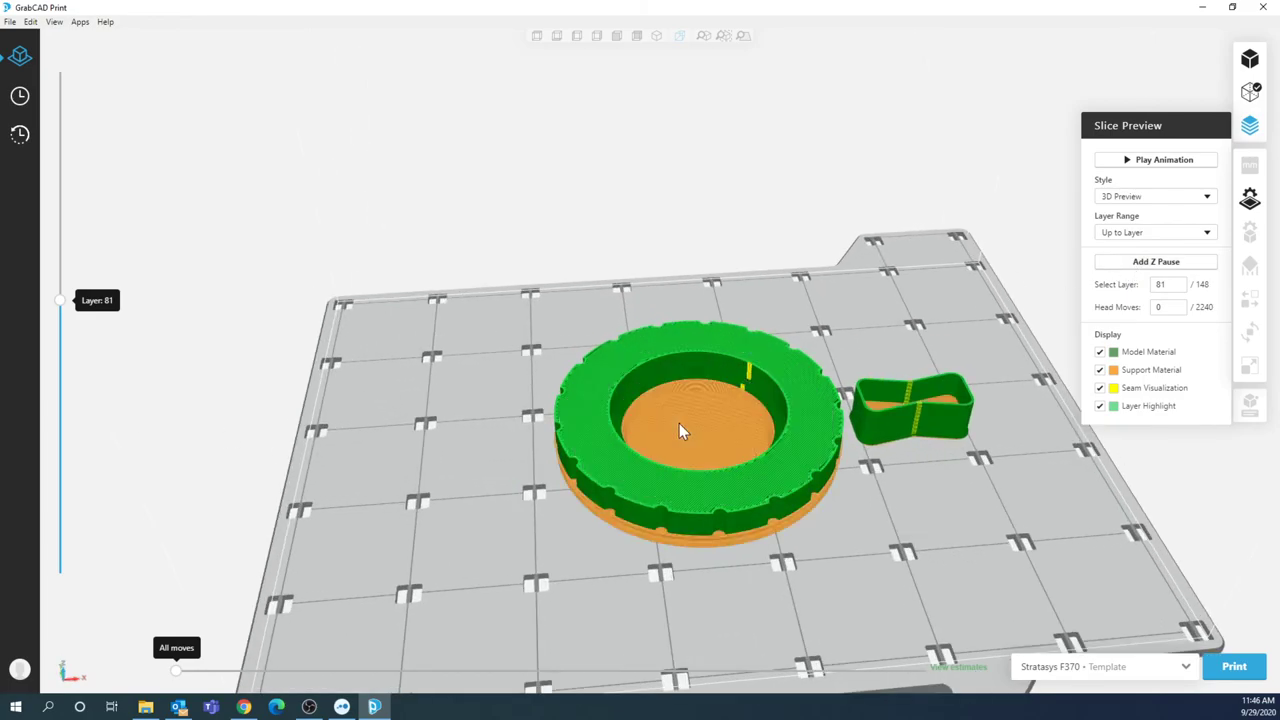
pyautogui.moveTo(60, 301); pyautogui.dragTo(72, 80)
pyautogui.moveTo(439, 482); pyautogui.dragTo(690, 482, button='right')
pyautogui.click(1164, 162)
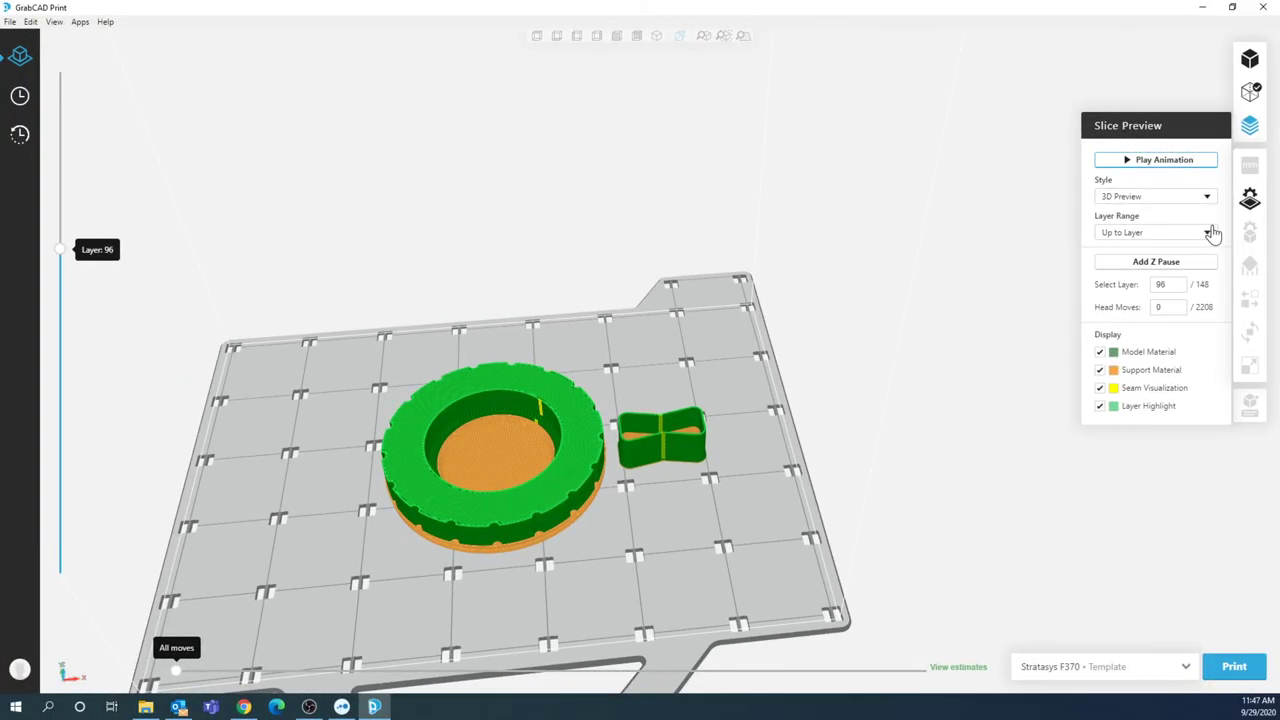
pyautogui.click(1250, 127)
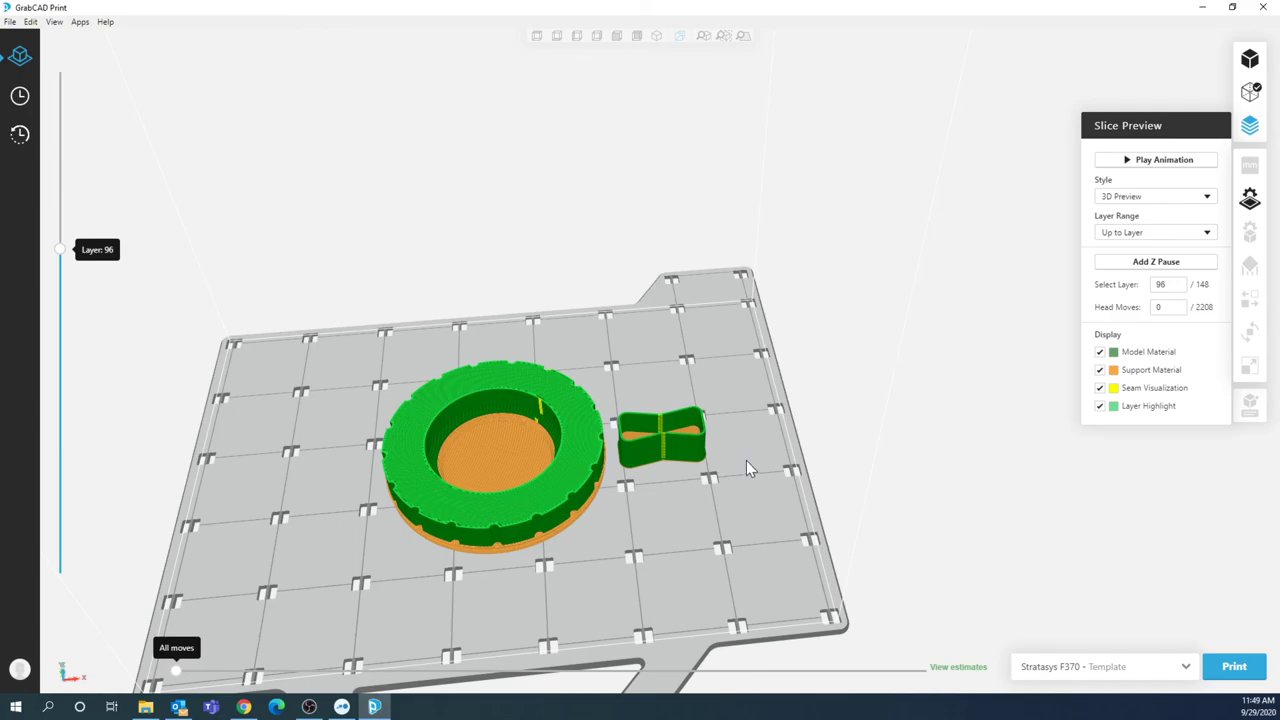
pyautogui.click(11, 22)
pyautogui.click(63, 212)
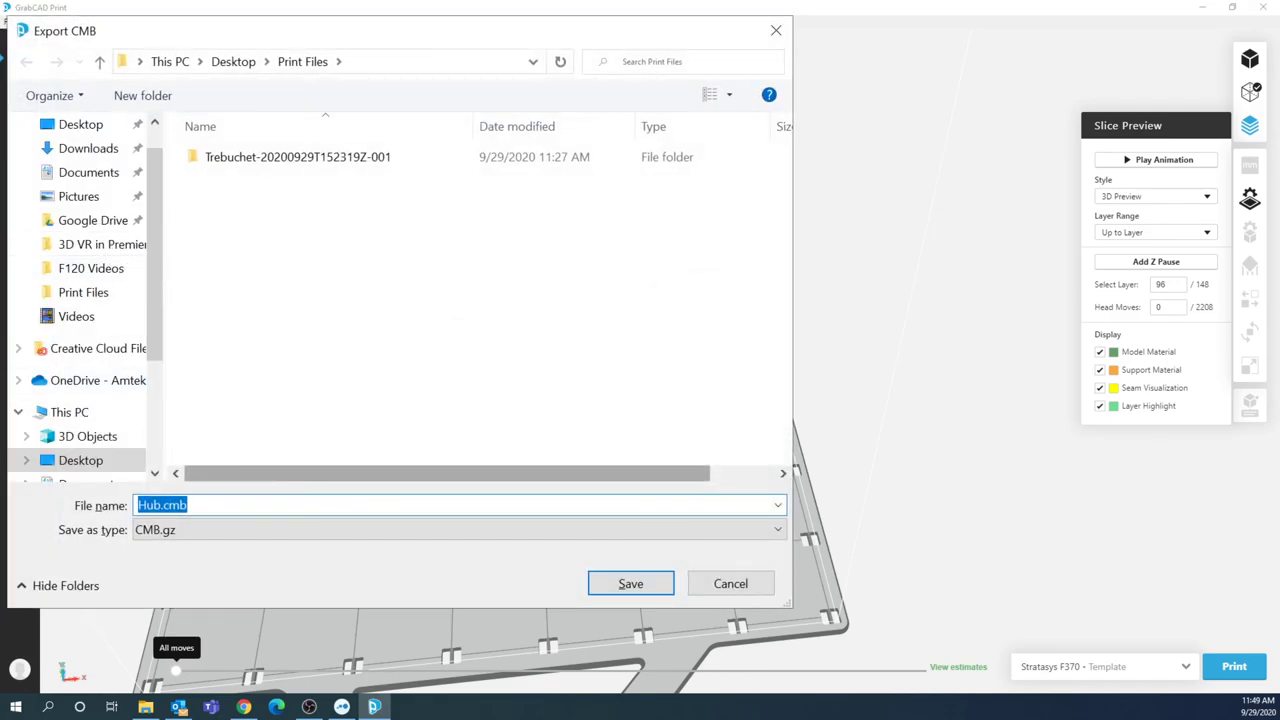
pyautogui.press('End')
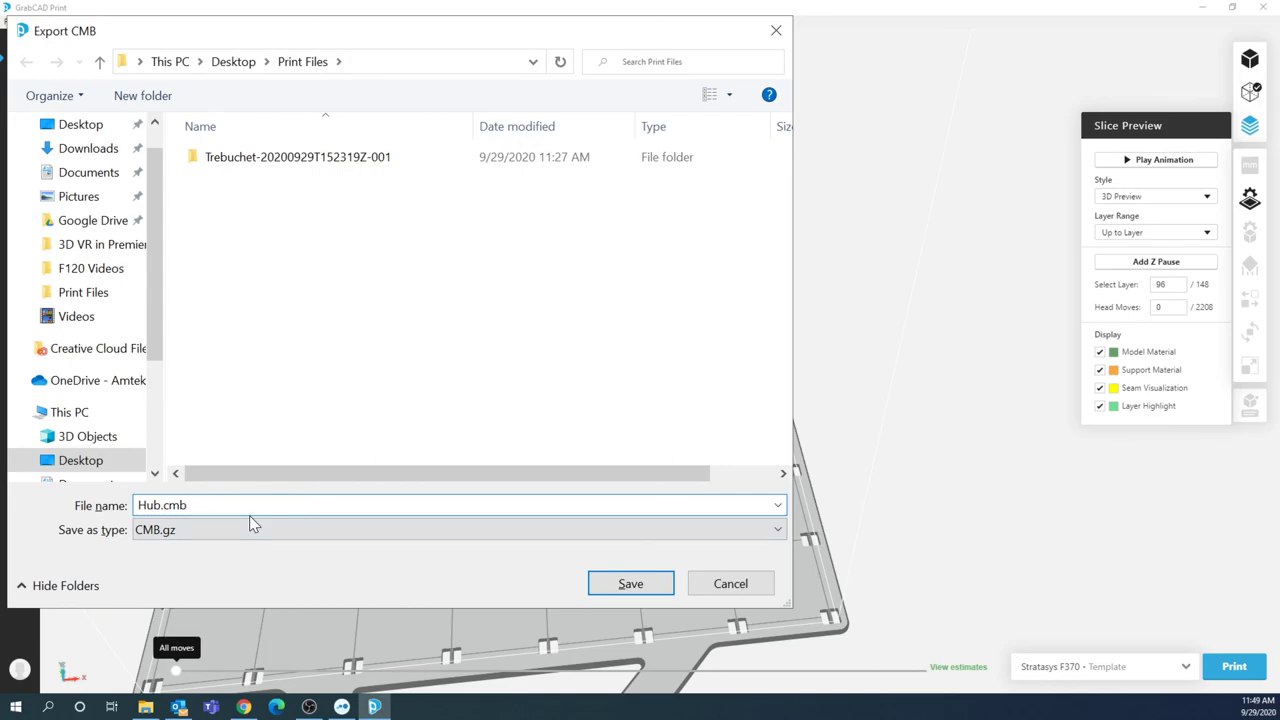
pyautogui.click(704, 588)
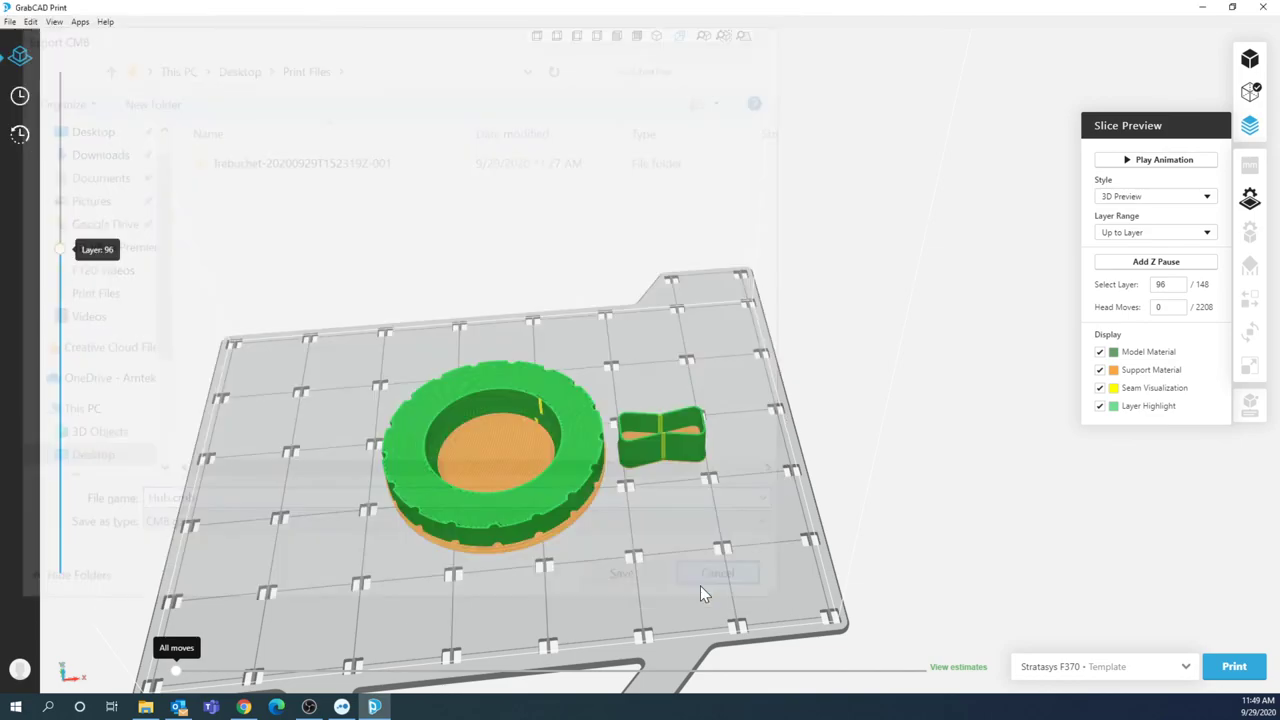
pyautogui.click(1110, 670)
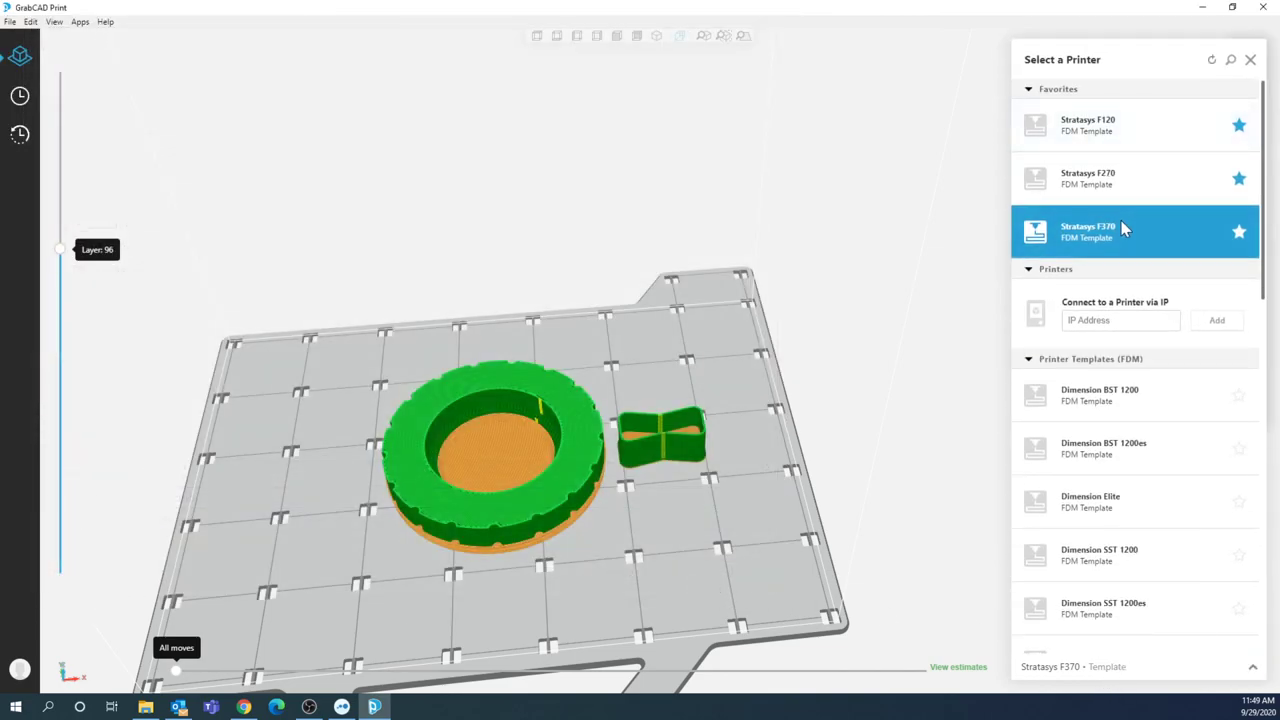
pyautogui.click(943, 200)
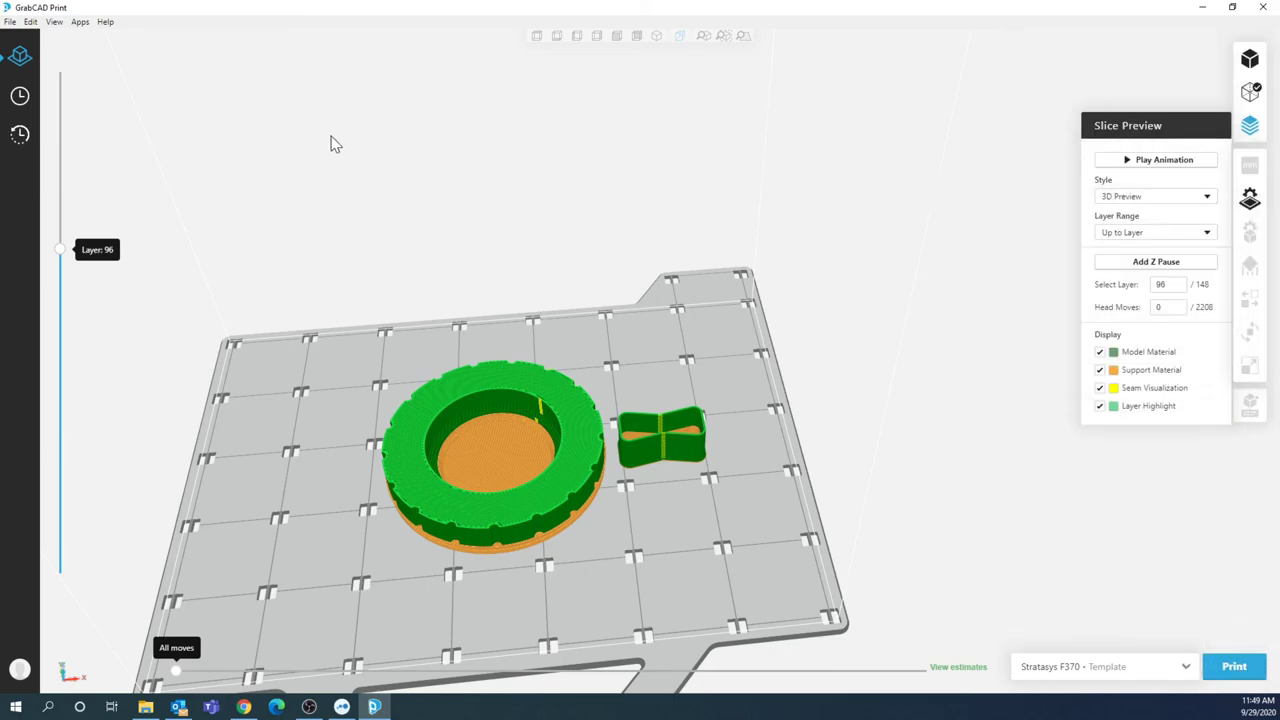